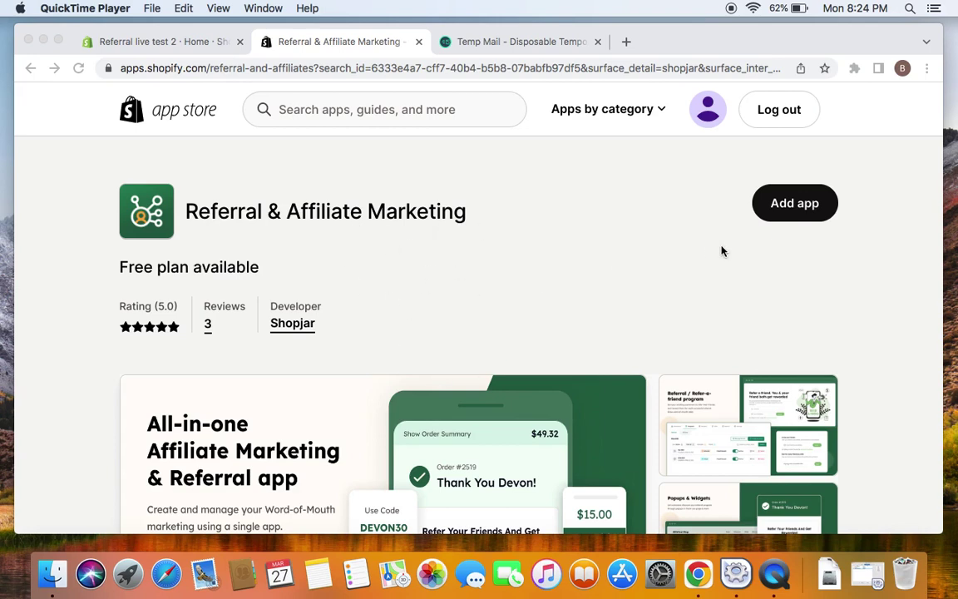
# Step: Add the Referral & Affiliate Marketing app to the store, reviewing the access it requests before installing it
pyautogui.click(784, 213)
pyautogui.click(785, 215)
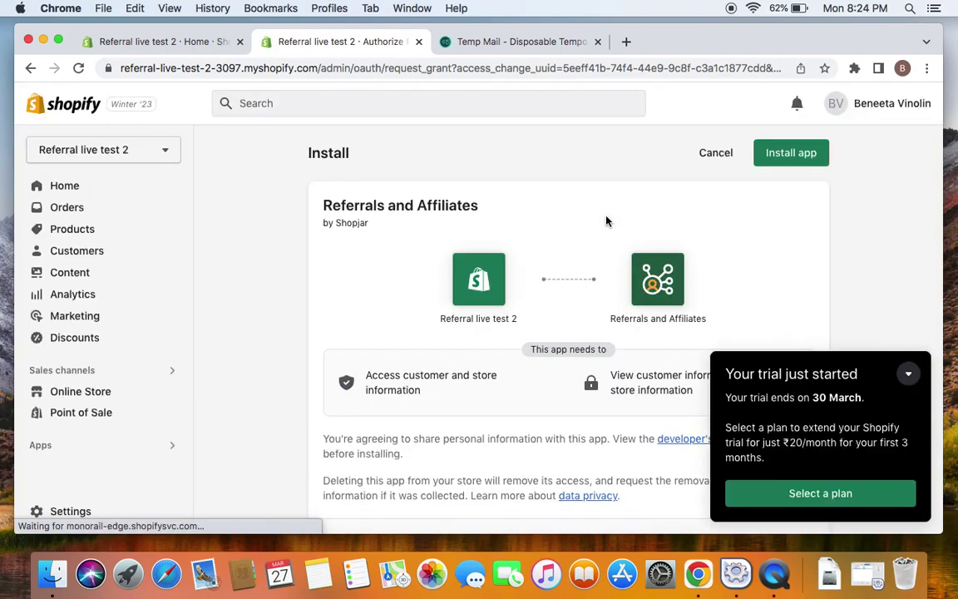
pyautogui.click(915, 376)
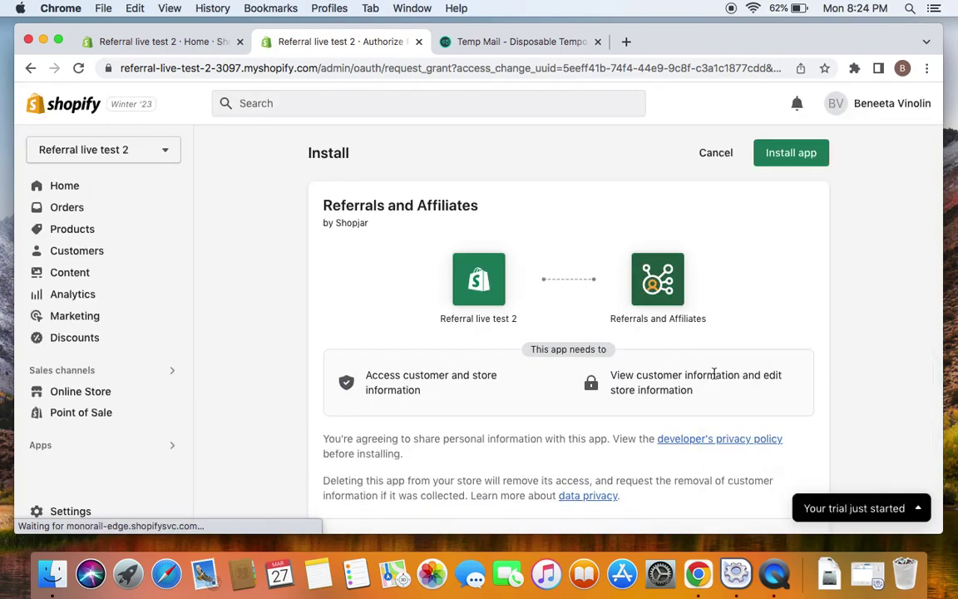
pyautogui.scroll(-10, 714, 374)
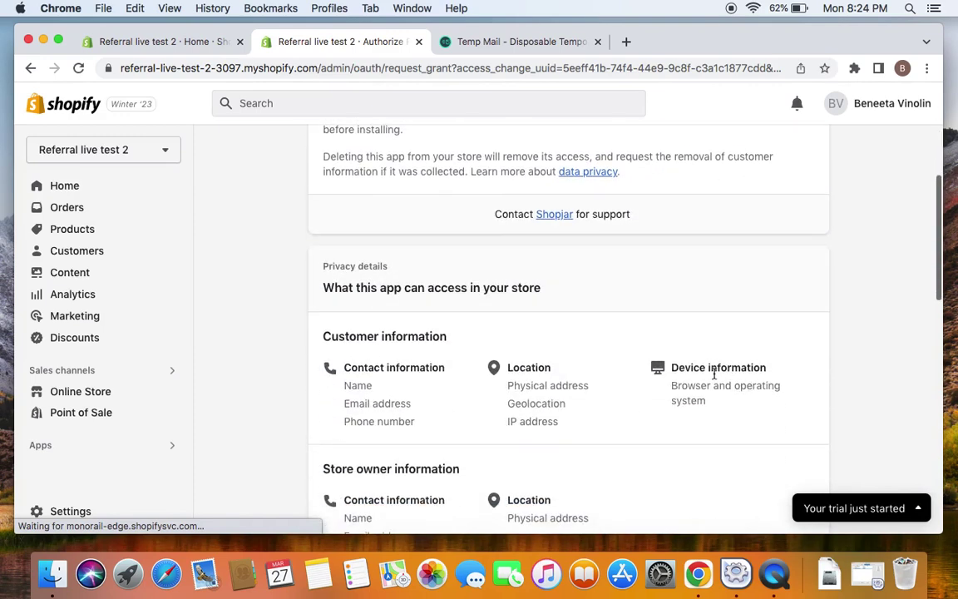
pyautogui.scroll(-10, 610, 337)
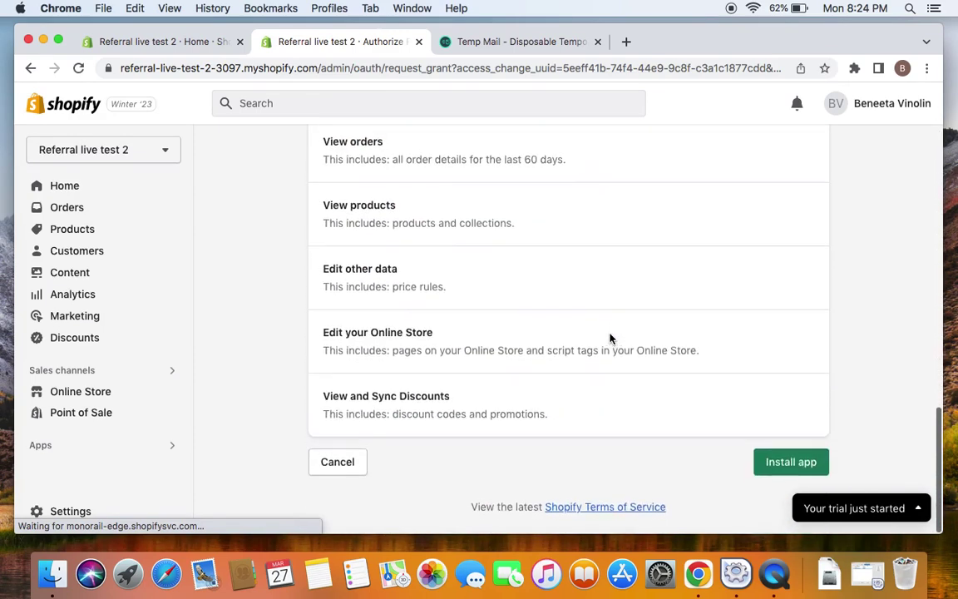
pyautogui.scroll(10, 610, 336)
pyautogui.scroll(10, 610, 337)
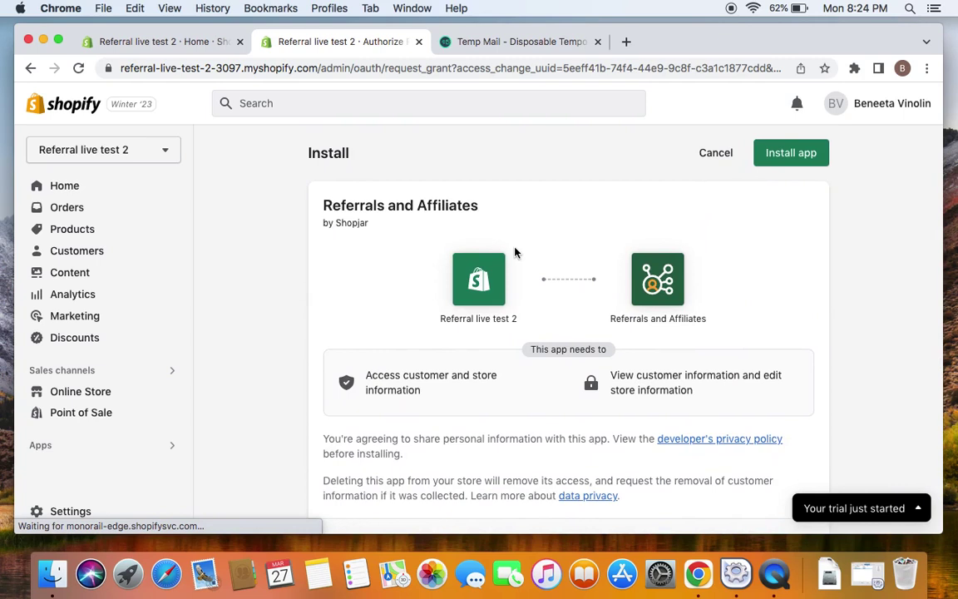
pyautogui.click(792, 154)
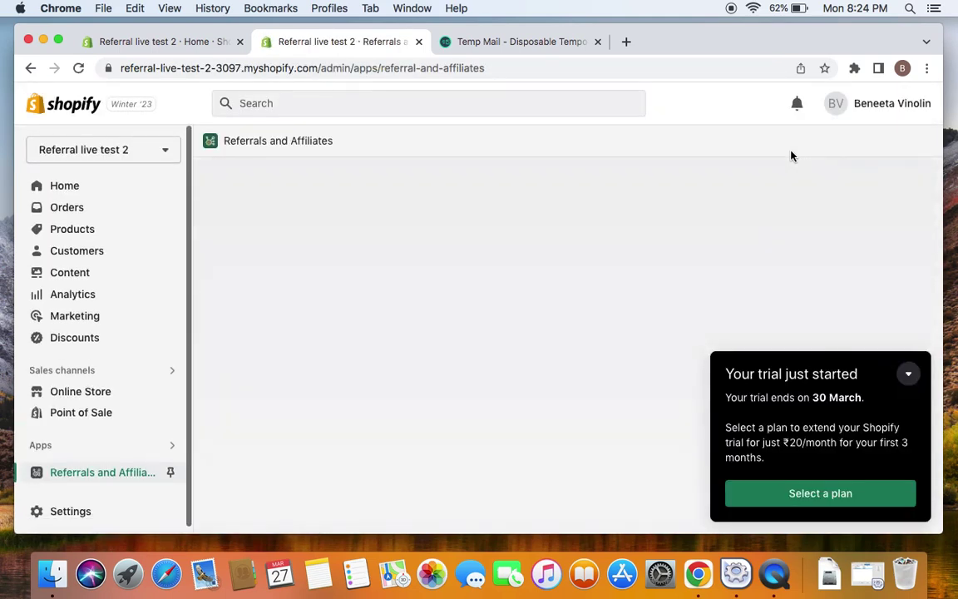
# Step: Collapse the trial notice and proceed to the setup wizard with the Referral program as the only one chosen
pyautogui.click(909, 373)
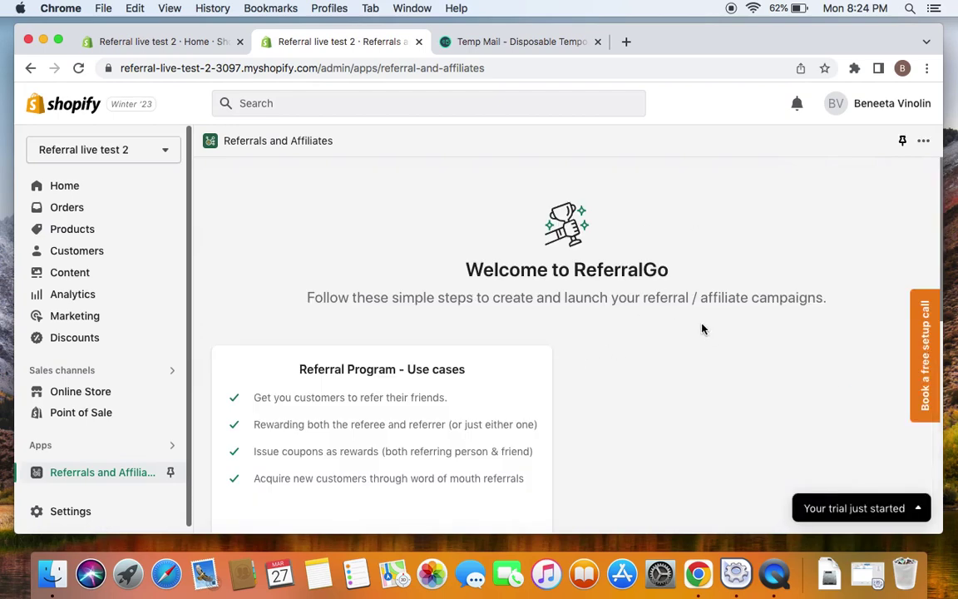
pyautogui.scroll(-5, 702, 328)
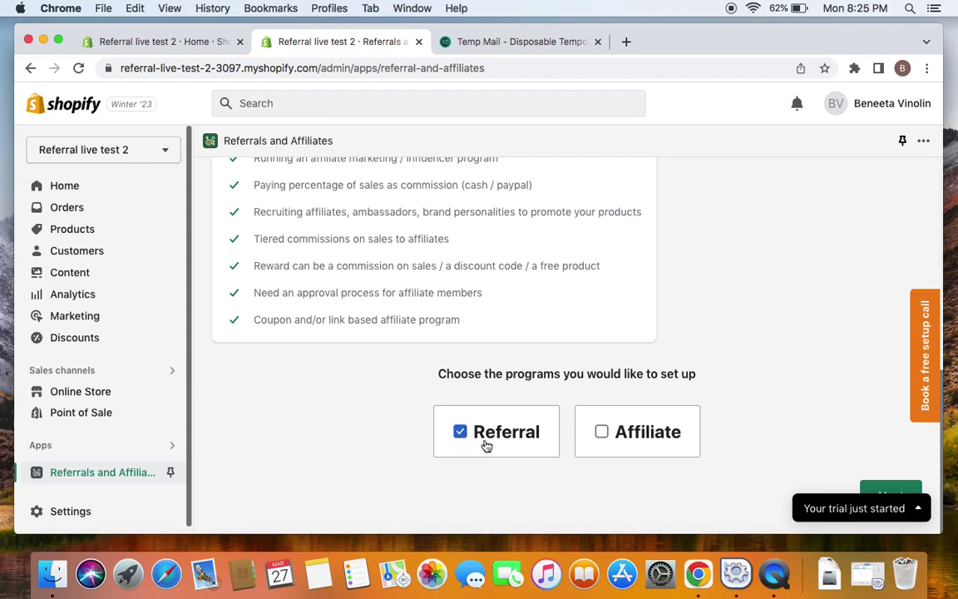
pyautogui.scroll(-1, 712, 423)
pyautogui.click(891, 489)
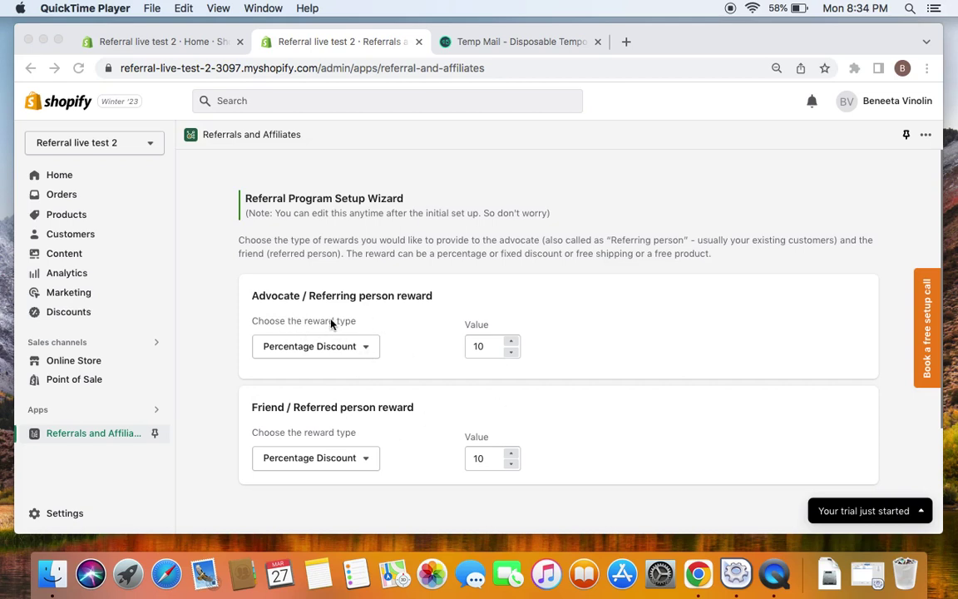
# Step: Set the advocate / referring person reward to a Fixed Discount with a value of 10
pyautogui.click(363, 347)
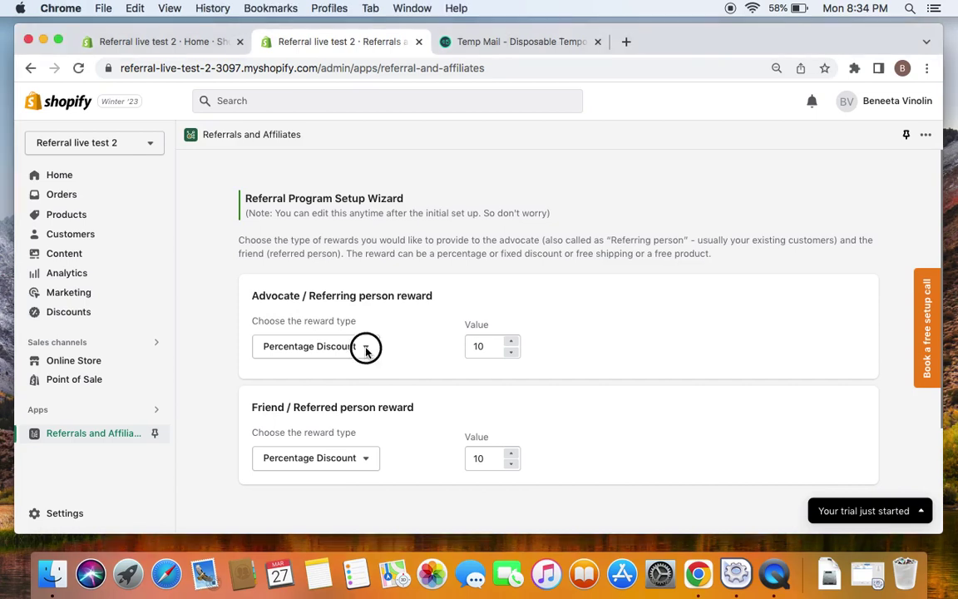
pyautogui.click(364, 349)
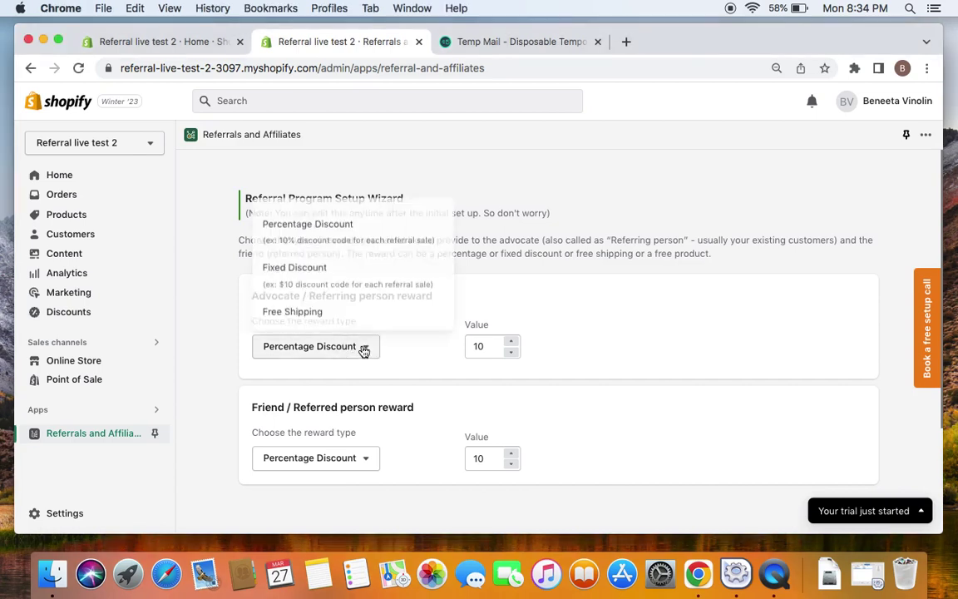
pyautogui.click(336, 278)
pyautogui.click(507, 350)
pyautogui.click(540, 411)
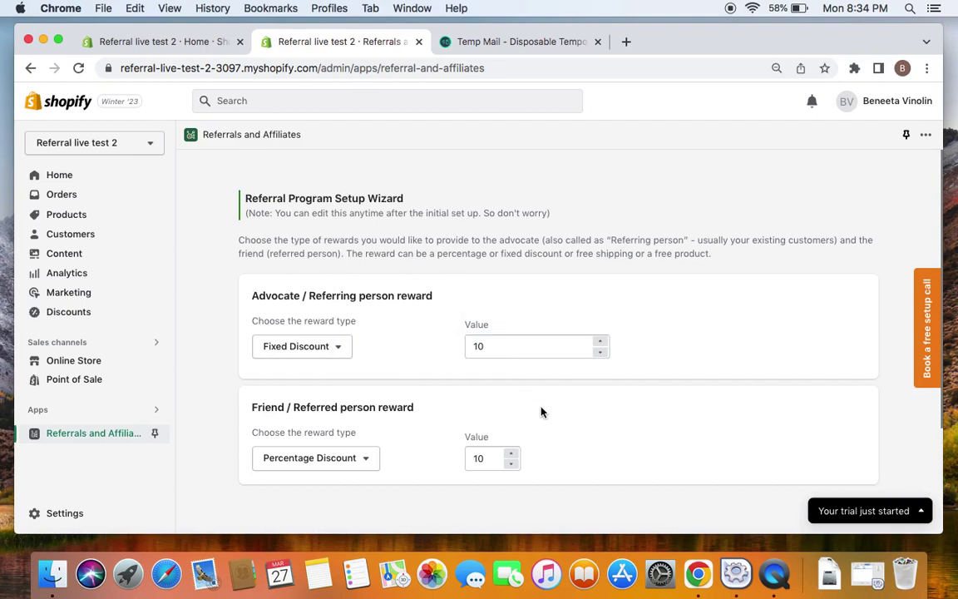
# Step: Set the friend / referred person reward to a Fixed Discount of 10 and create the referral program
pyautogui.click(334, 457)
pyautogui.click(295, 385)
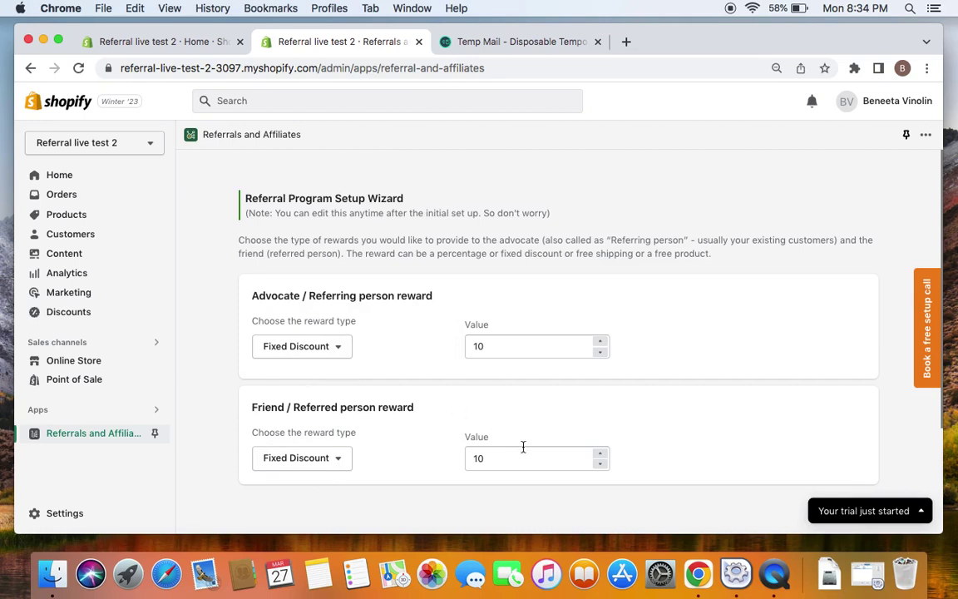
pyautogui.click(532, 459)
pyautogui.click(751, 451)
pyautogui.scroll(-1, 752, 457)
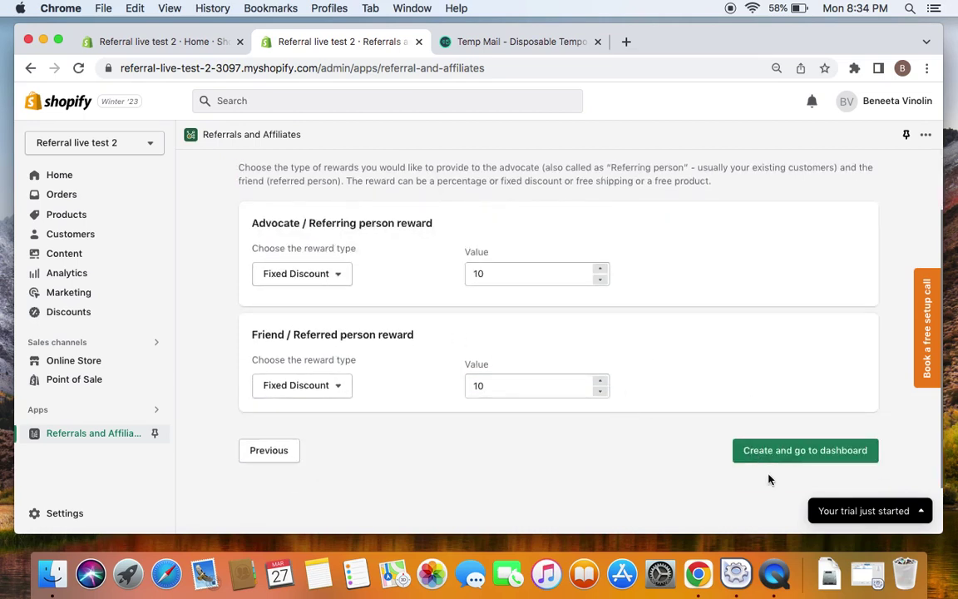
pyautogui.click(790, 458)
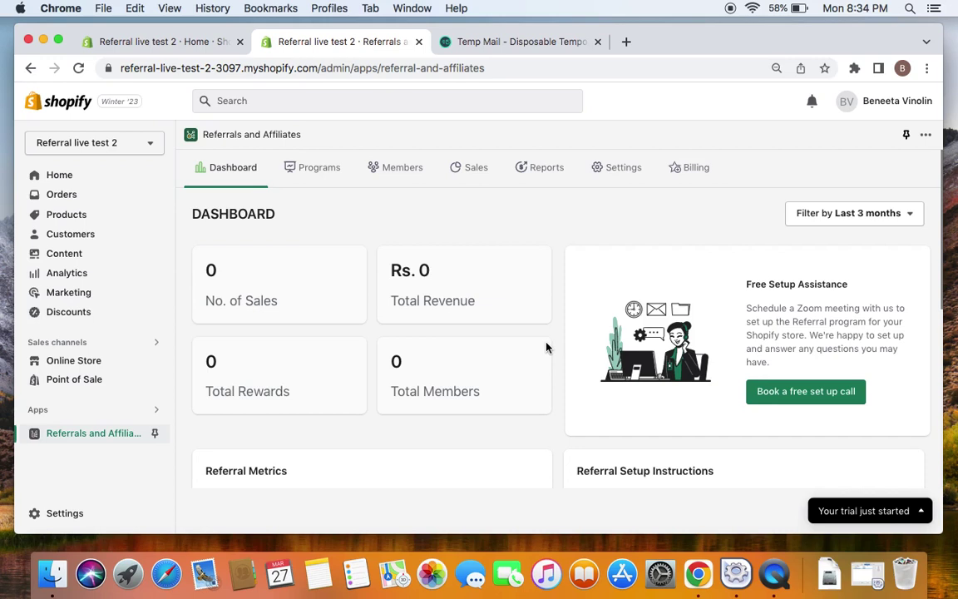
# Step: Review the referral program's rewards, branding options and email notifications in the programs overview
pyautogui.click(315, 169)
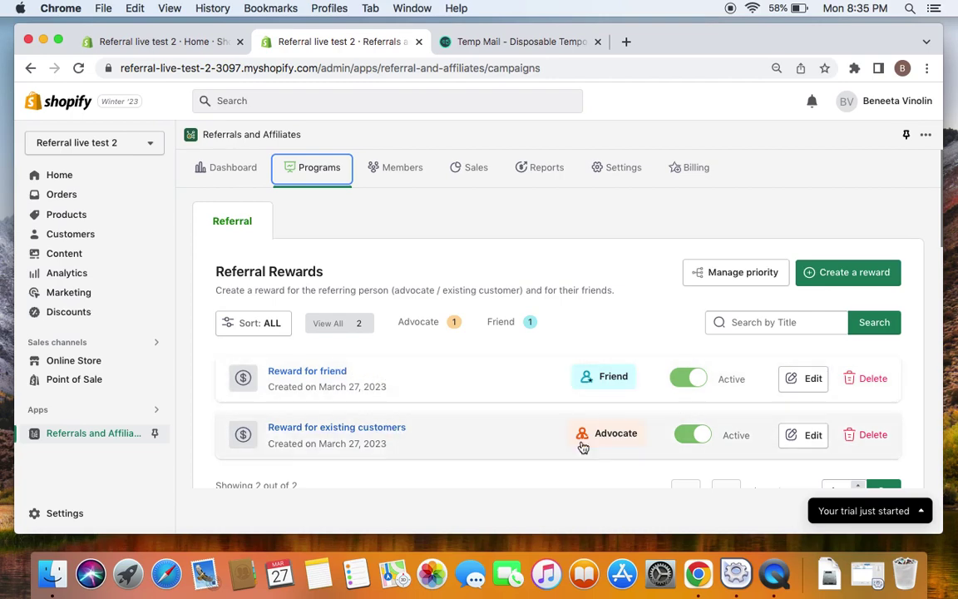
pyautogui.scroll(-2, 598, 232)
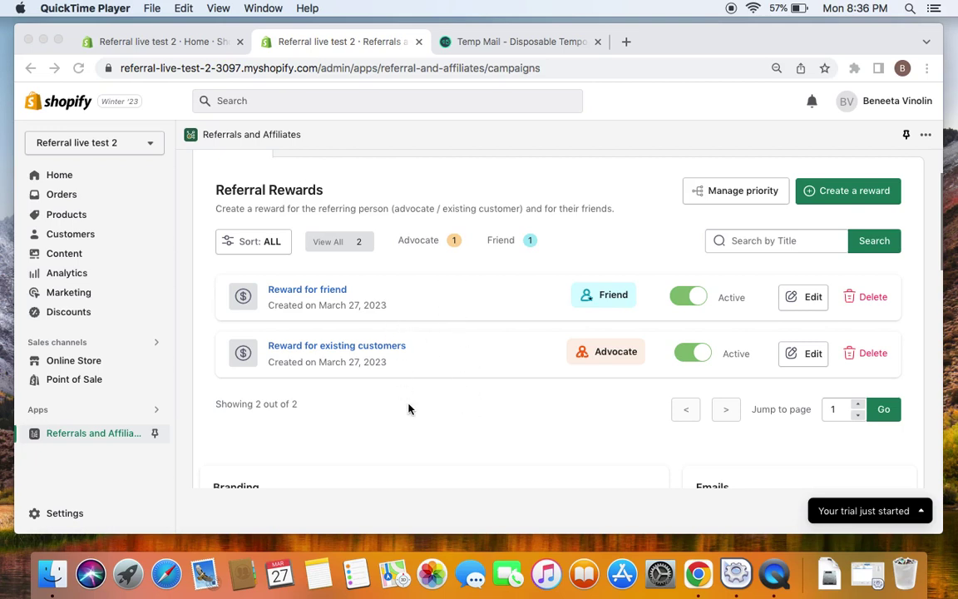
pyautogui.scroll(-2, 409, 407)
pyautogui.scroll(-1, 408, 409)
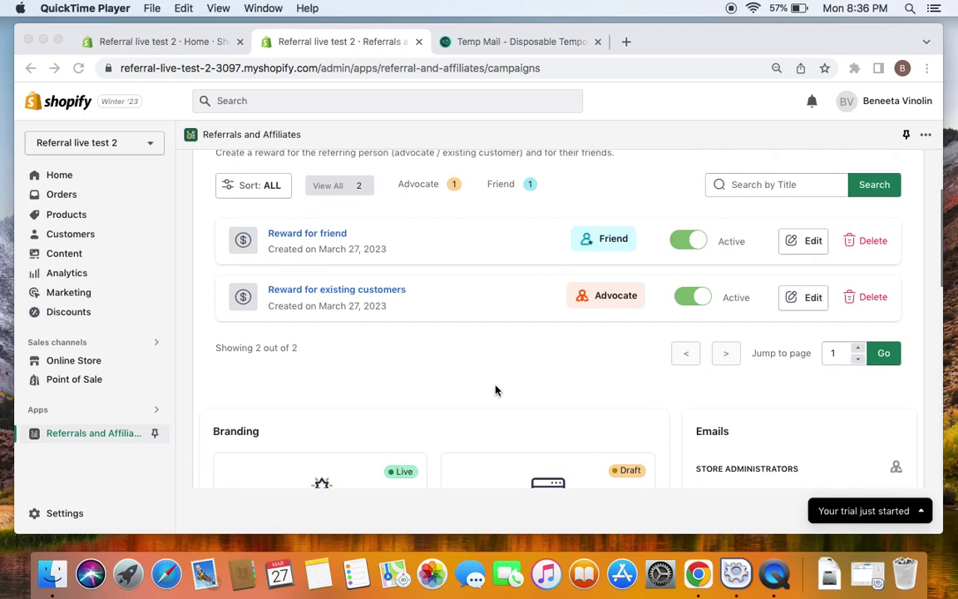
pyautogui.scroll(5, 496, 390)
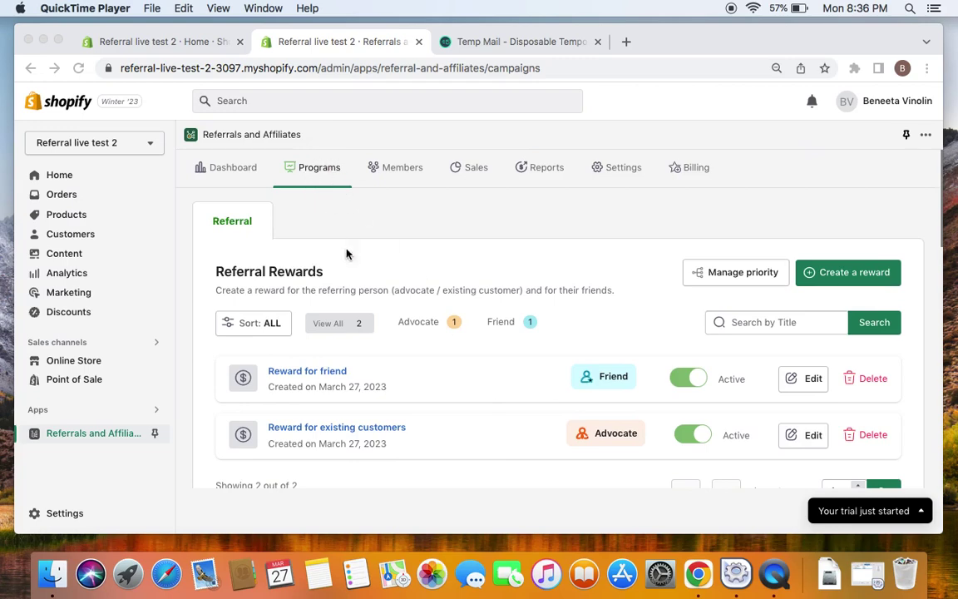
pyautogui.scroll(-5, 437, 344)
pyautogui.scroll(-3, 434, 346)
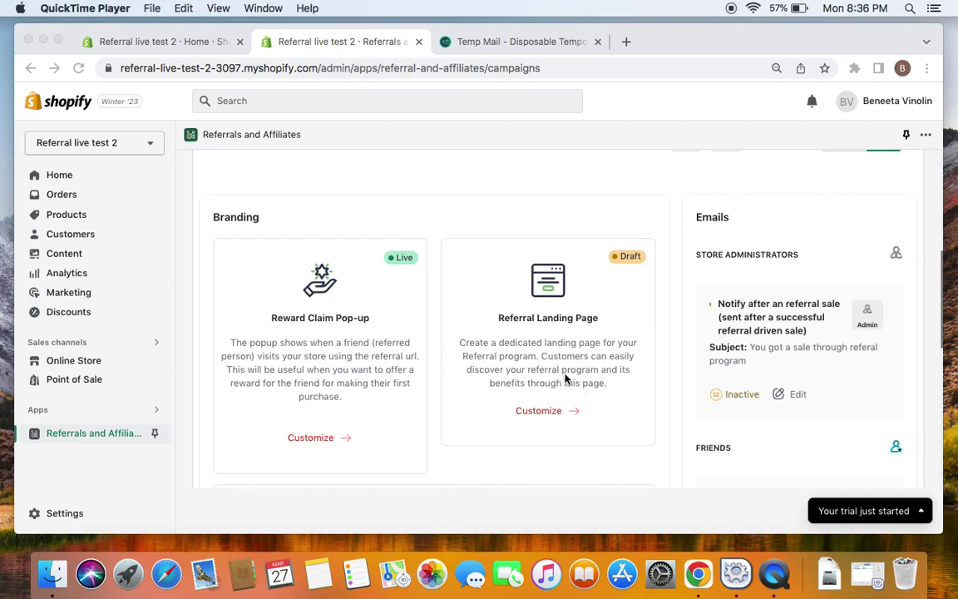
# Step: Open the Referral Landing Page for customization and compare its guest view with the logged-in customers view
pyautogui.click(536, 416)
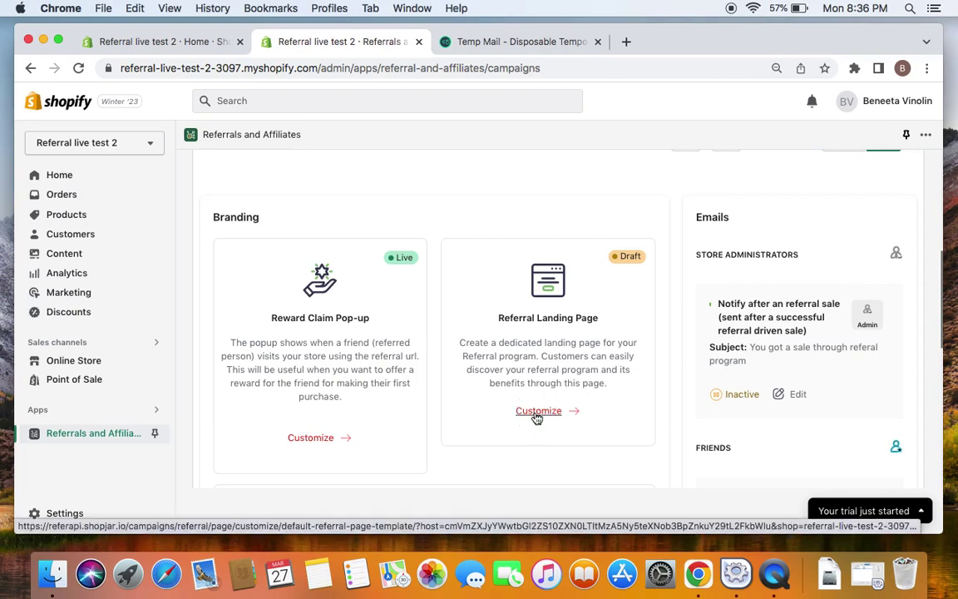
pyautogui.click(537, 413)
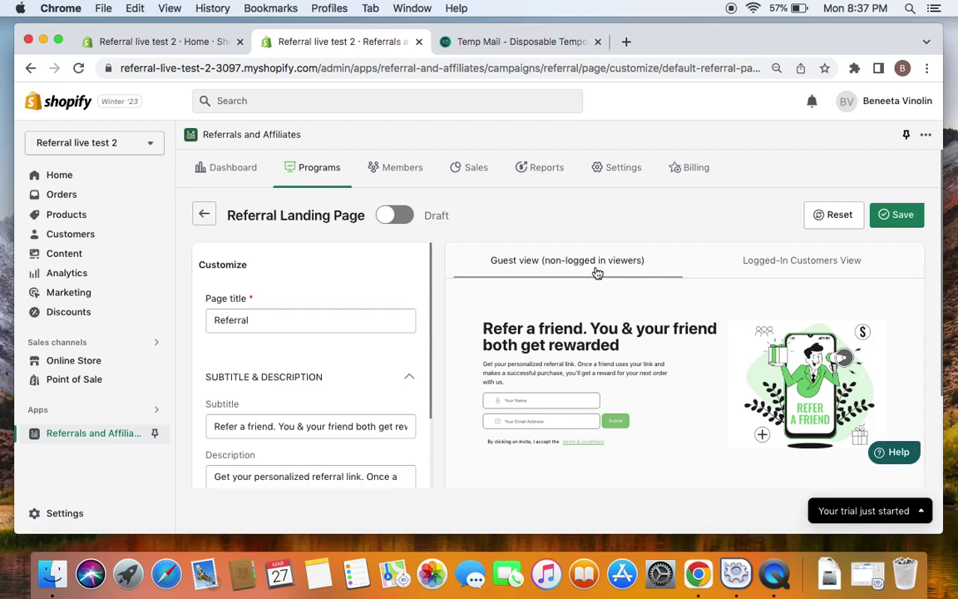
pyautogui.click(779, 263)
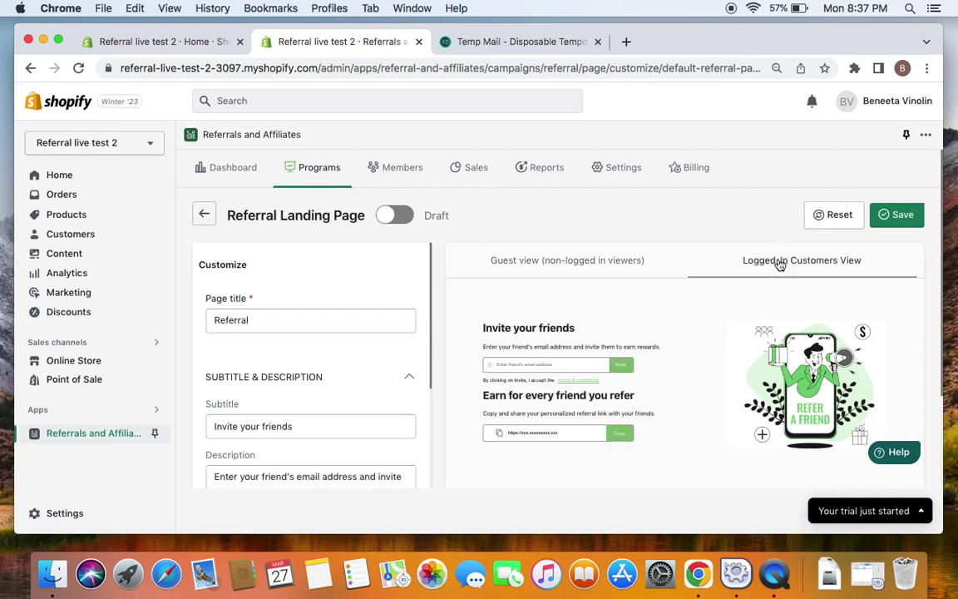
pyautogui.click(610, 271)
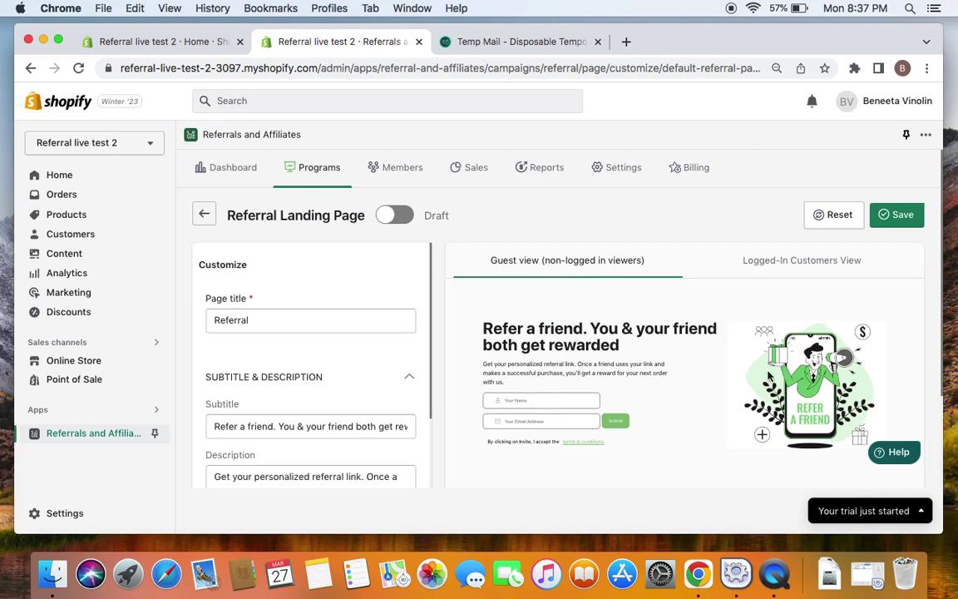
pyautogui.click(762, 276)
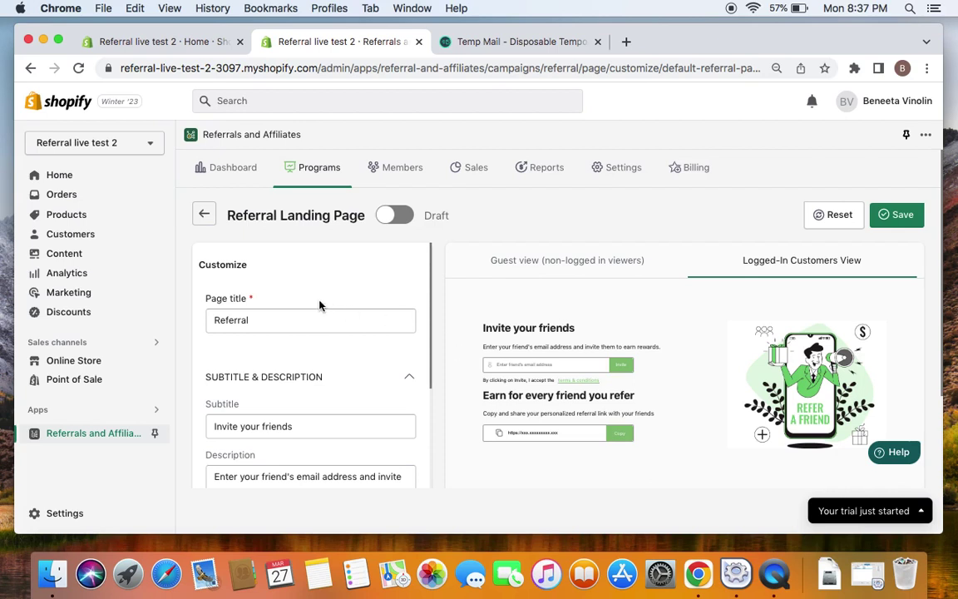
# Step: Examine the page title, subtitle and description, input field and invite button settings for the logged-in customers view
pyautogui.scroll(-3, 319, 306)
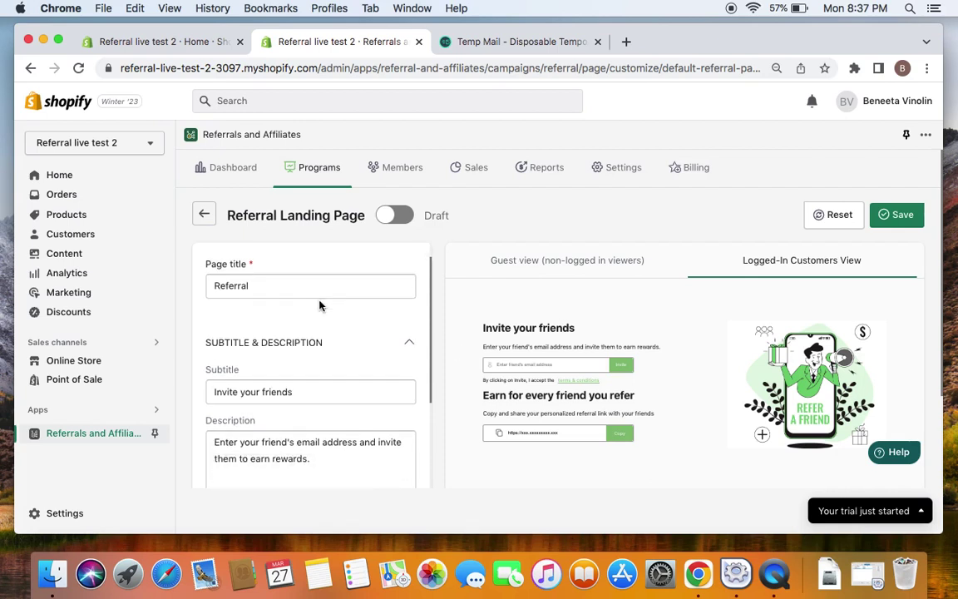
pyautogui.scroll(3, 319, 305)
pyautogui.scroll(1, 319, 306)
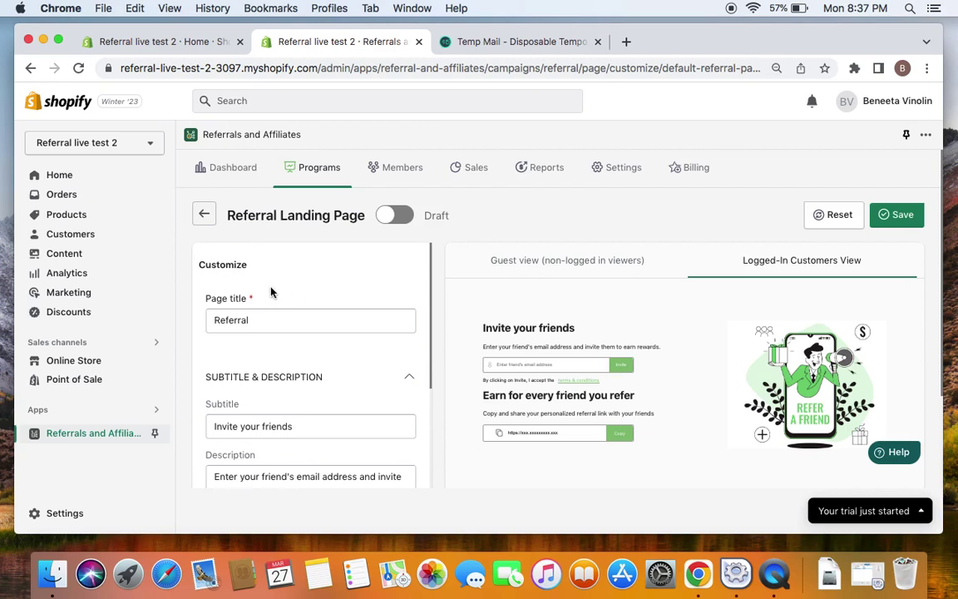
pyautogui.scroll(-1, 269, 289)
pyautogui.scroll(-2, 307, 278)
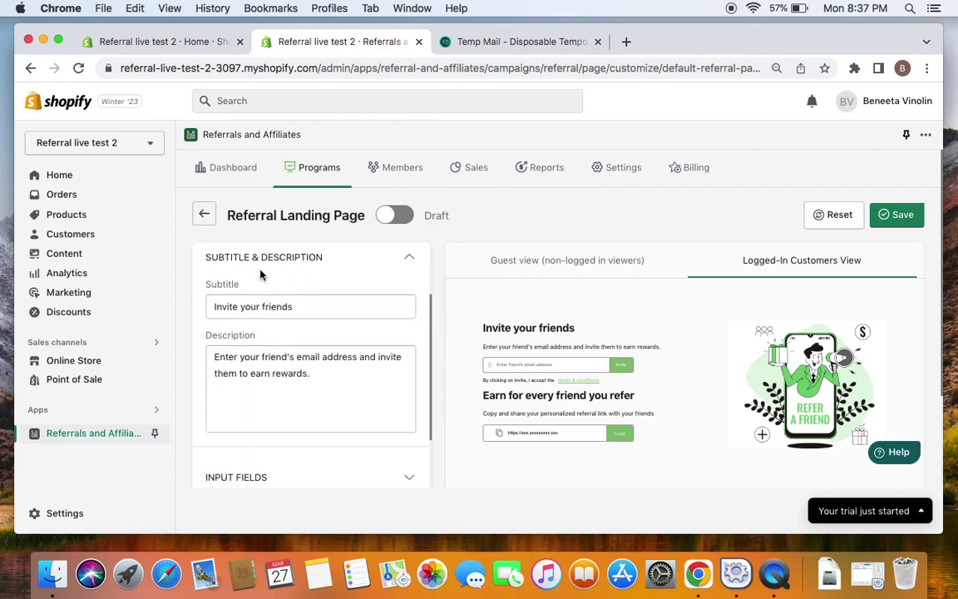
pyautogui.scroll(-3, 332, 324)
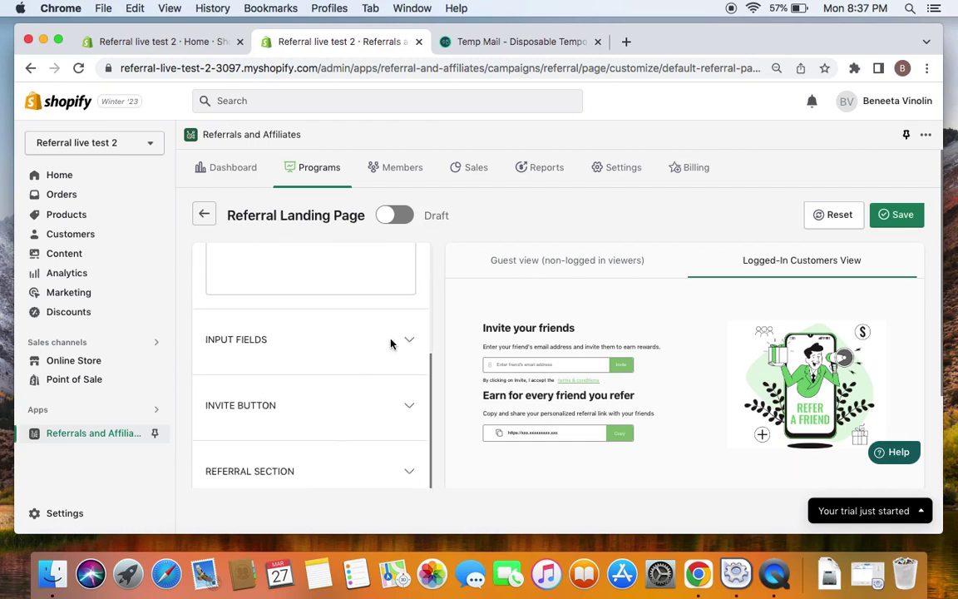
pyautogui.click(402, 342)
pyautogui.scroll(-2, 321, 344)
pyautogui.click(369, 353)
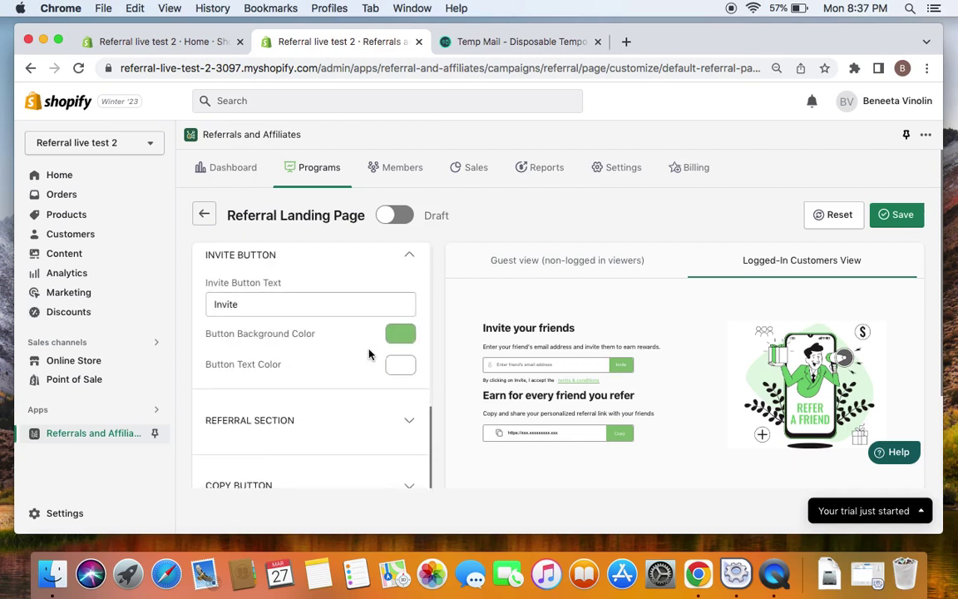
# Step: Examine the landing page's referral section, copy button, and terms and conditions settings
pyautogui.click(407, 420)
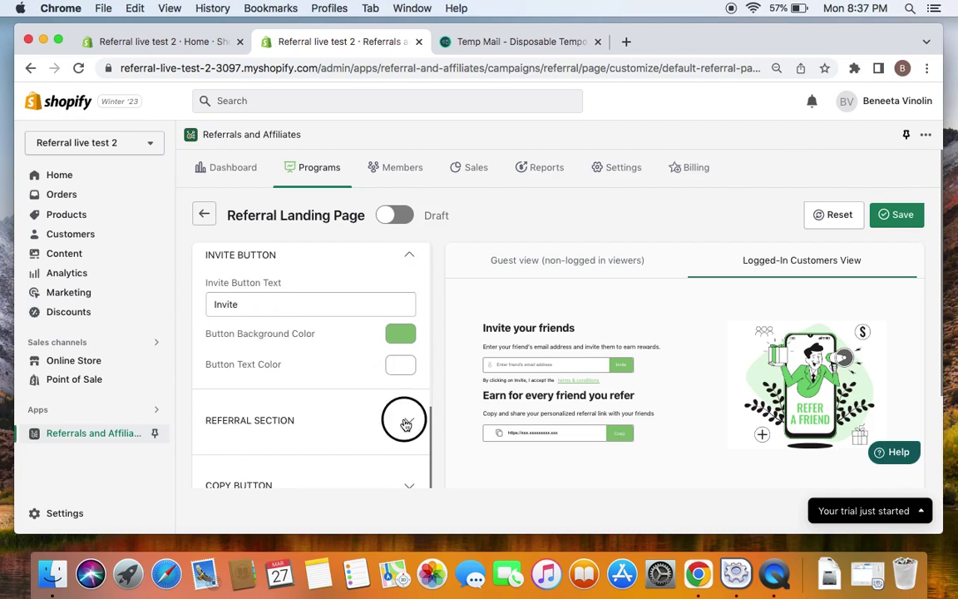
pyautogui.scroll(-1, 405, 420)
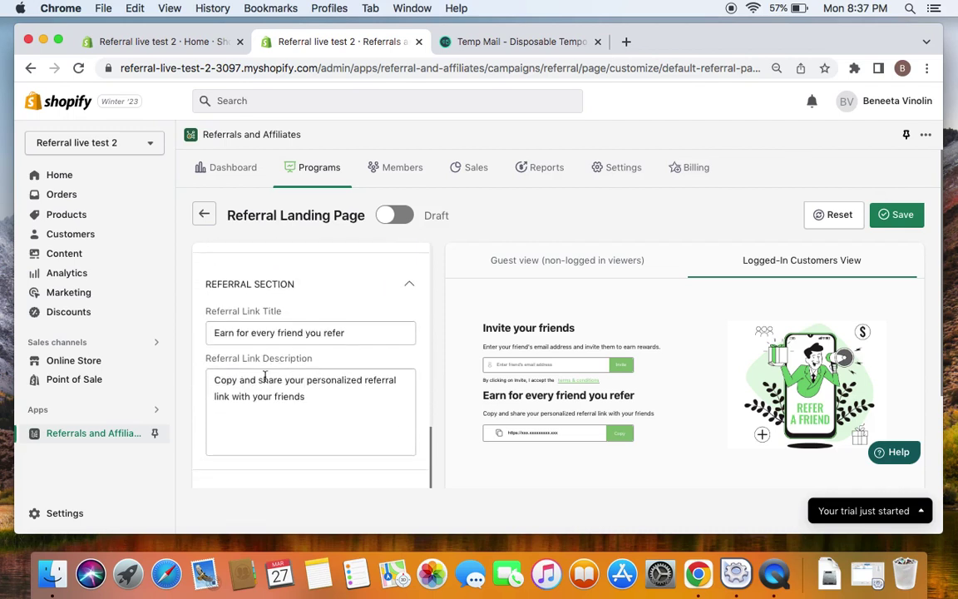
pyautogui.scroll(-1, 309, 345)
pyautogui.scroll(-3, 310, 344)
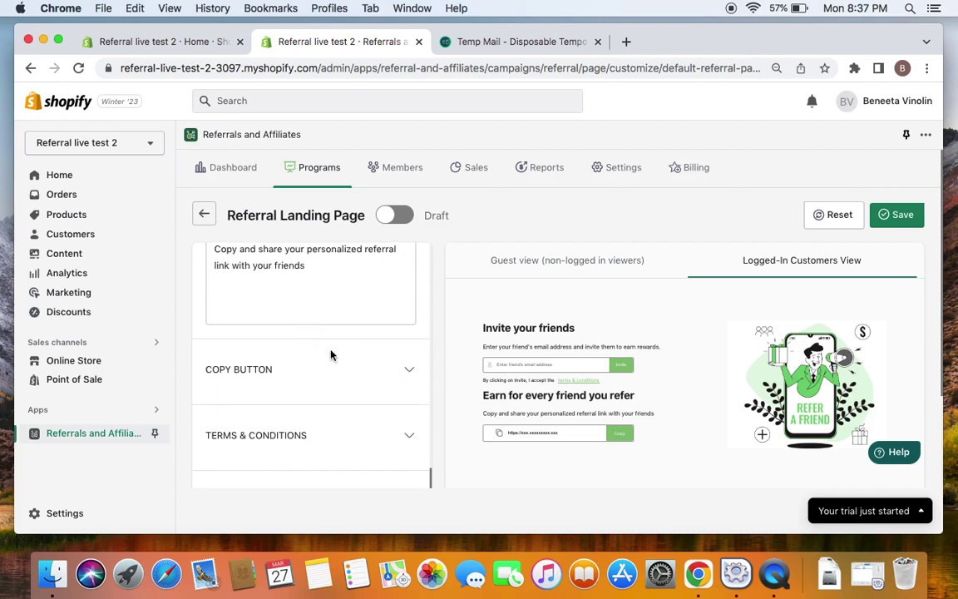
pyautogui.click(405, 372)
pyautogui.scroll(-2, 306, 390)
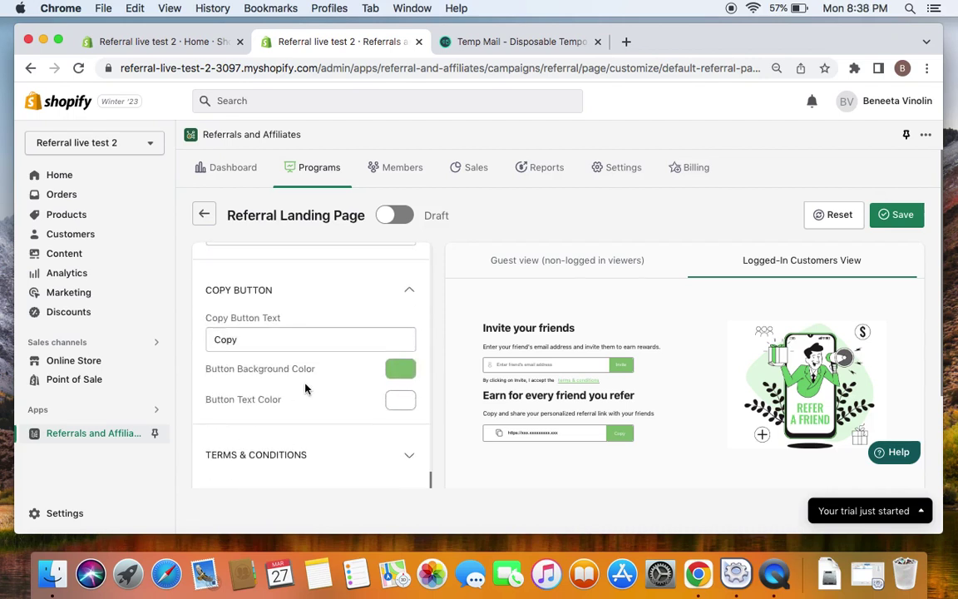
pyautogui.scroll(-1, 362, 406)
pyautogui.click(408, 415)
pyautogui.scroll(-6, 341, 401)
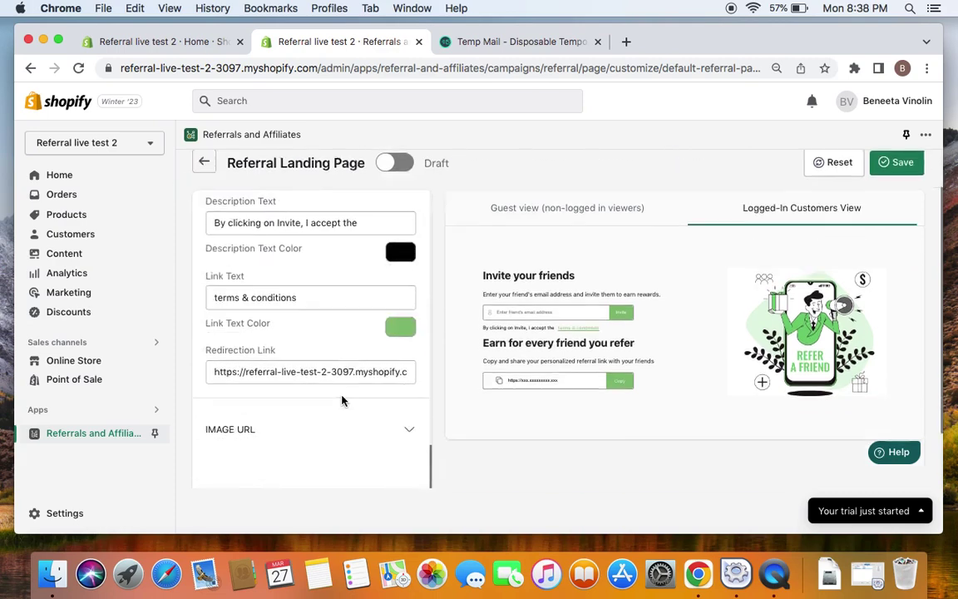
# Step: Expand and examine the custom CSS settings of the Referral Landing Page
pyautogui.click(404, 422)
pyautogui.scroll(-2, 374, 416)
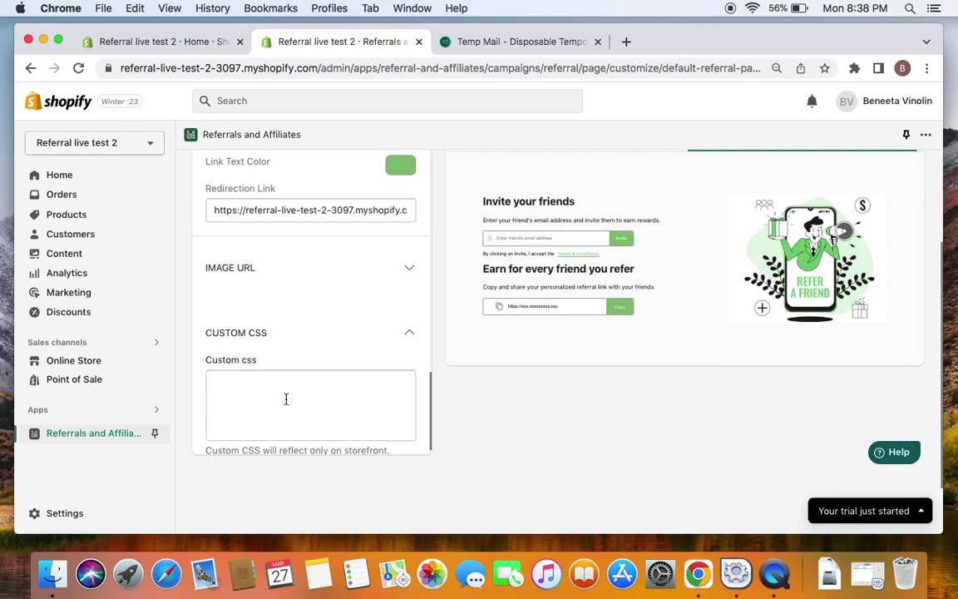
pyautogui.scroll(-1, 291, 396)
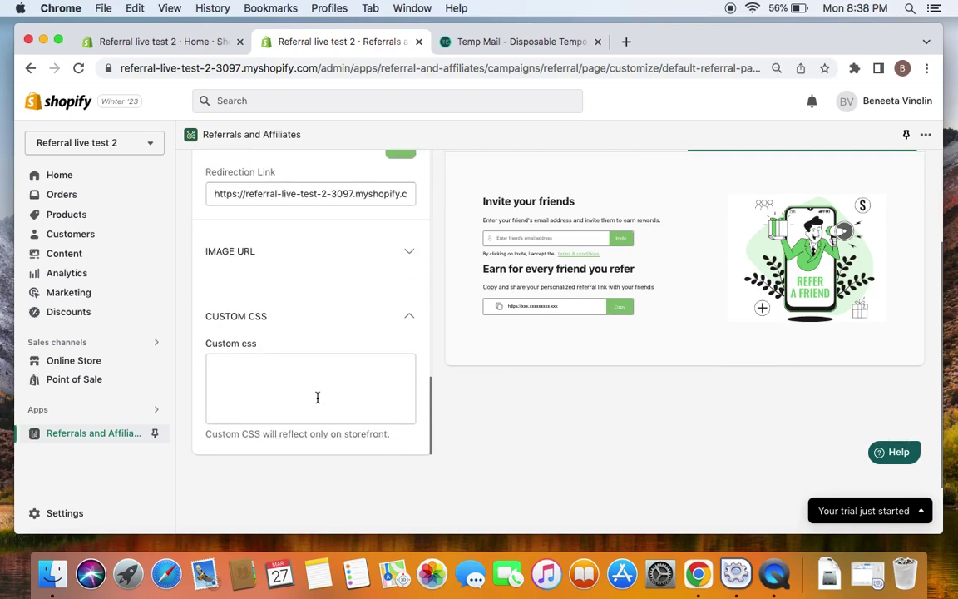
# Step: Switch the Referral Landing Page from draft to live and save it
pyautogui.scroll(3, 317, 398)
pyautogui.scroll(3, 526, 429)
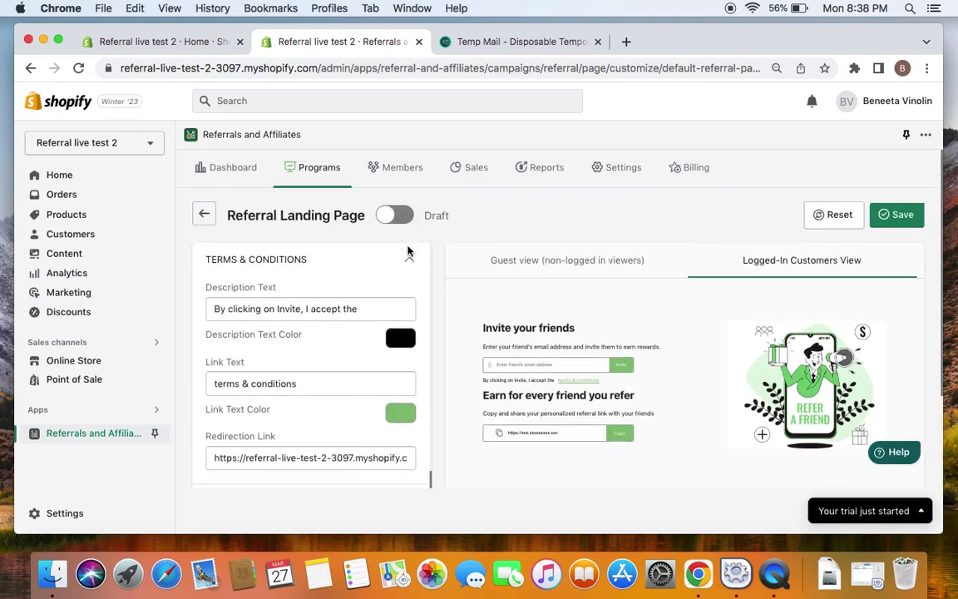
pyautogui.click(404, 218)
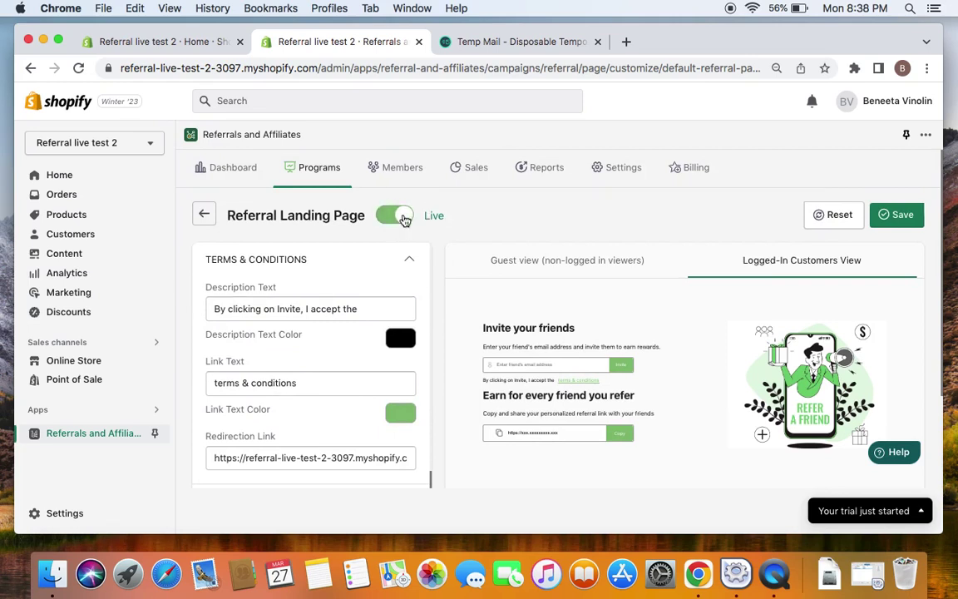
pyautogui.click(895, 218)
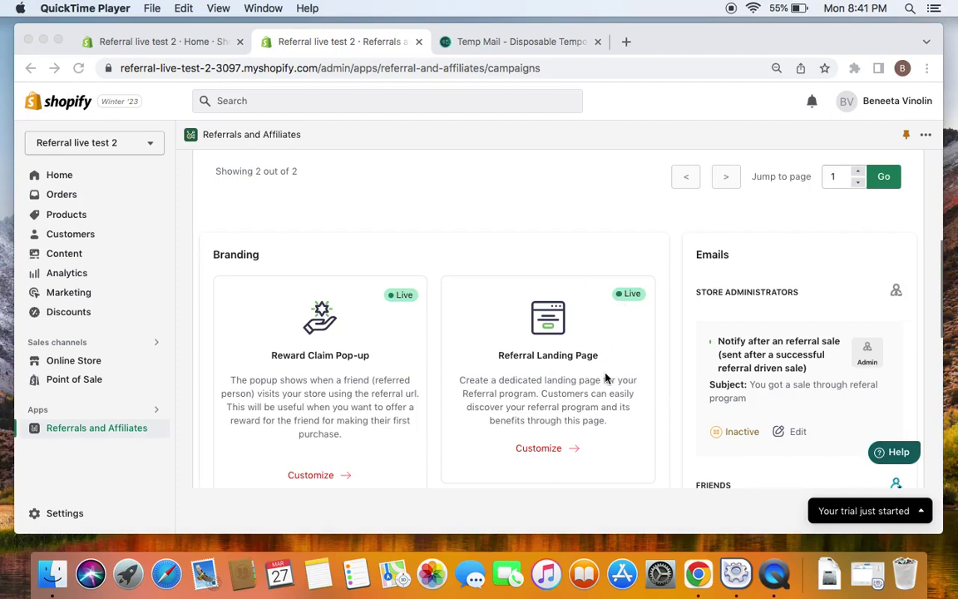
# Step: Reopen the Referral Landing Page customization, copy its page URL and return to the programs overview
pyautogui.click(542, 452)
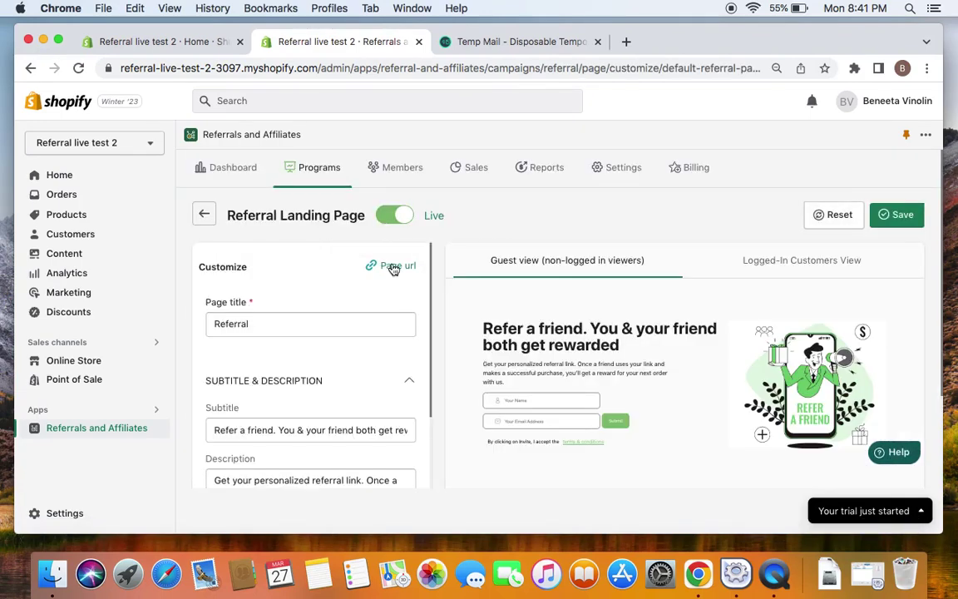
pyautogui.click(402, 270)
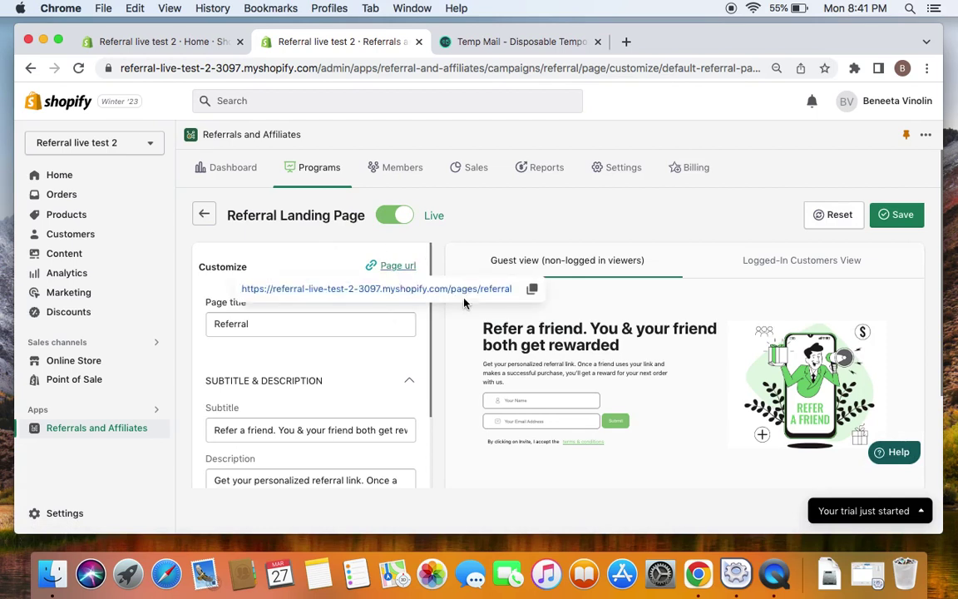
pyautogui.click(533, 290)
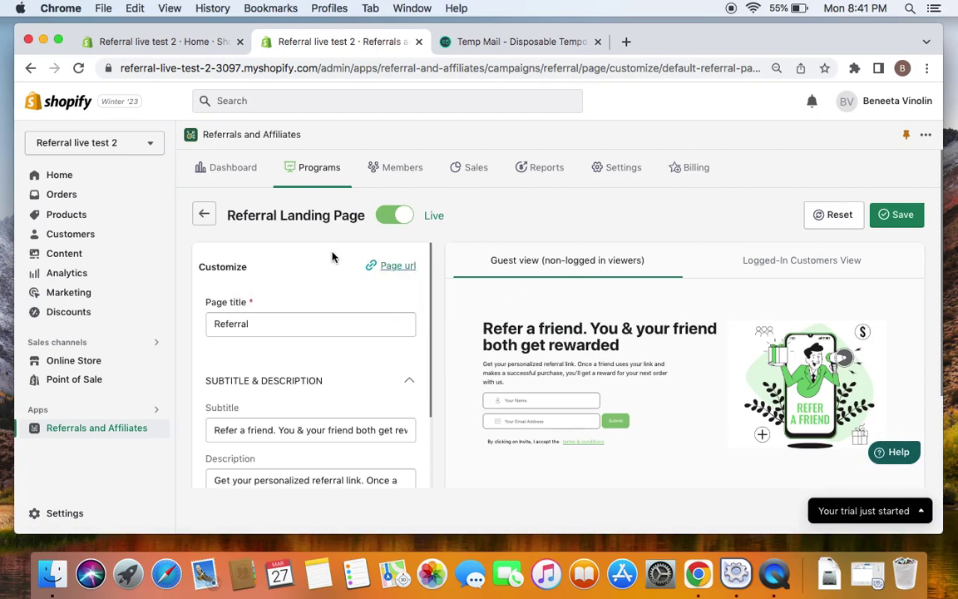
pyautogui.click(204, 214)
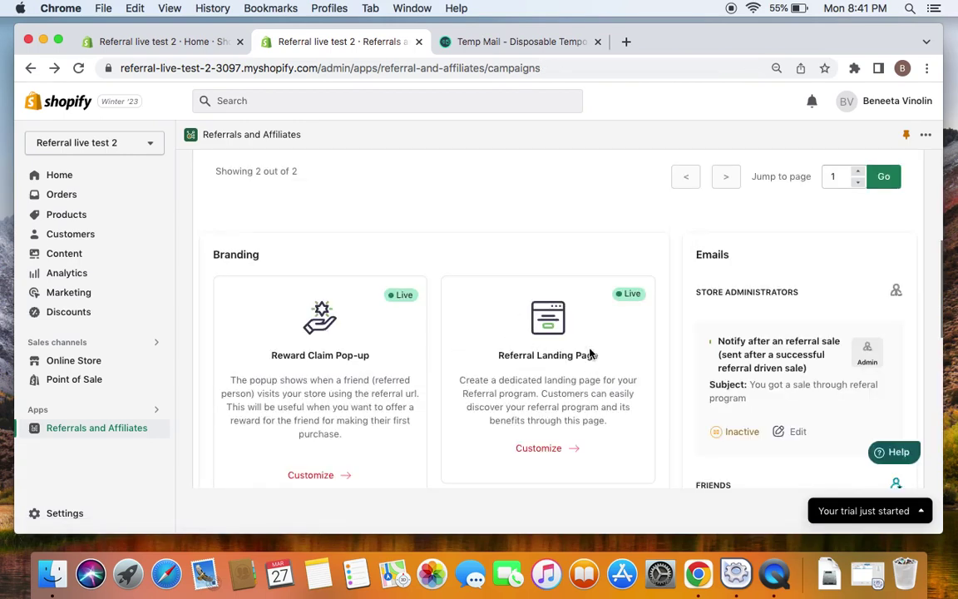
# Step: Open the online store's navigation settings and bring up the Main menu for editing
pyautogui.click(113, 362)
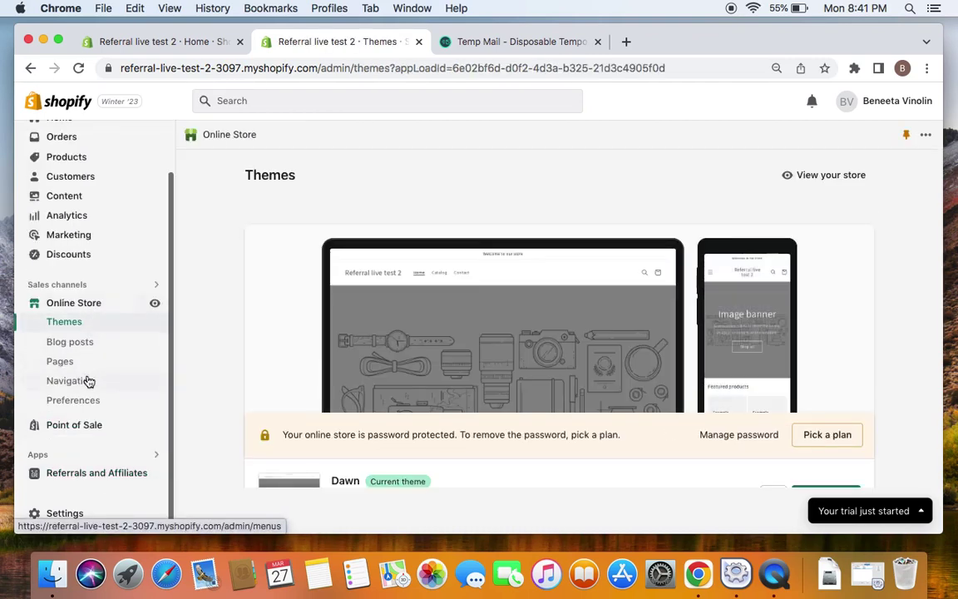
pyautogui.click(87, 380)
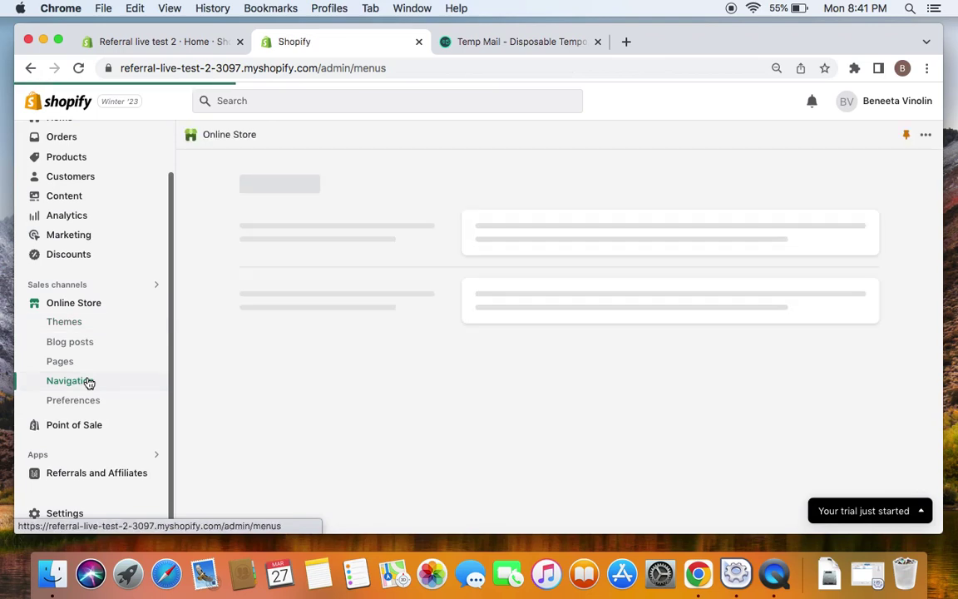
pyautogui.scroll(-2, 560, 393)
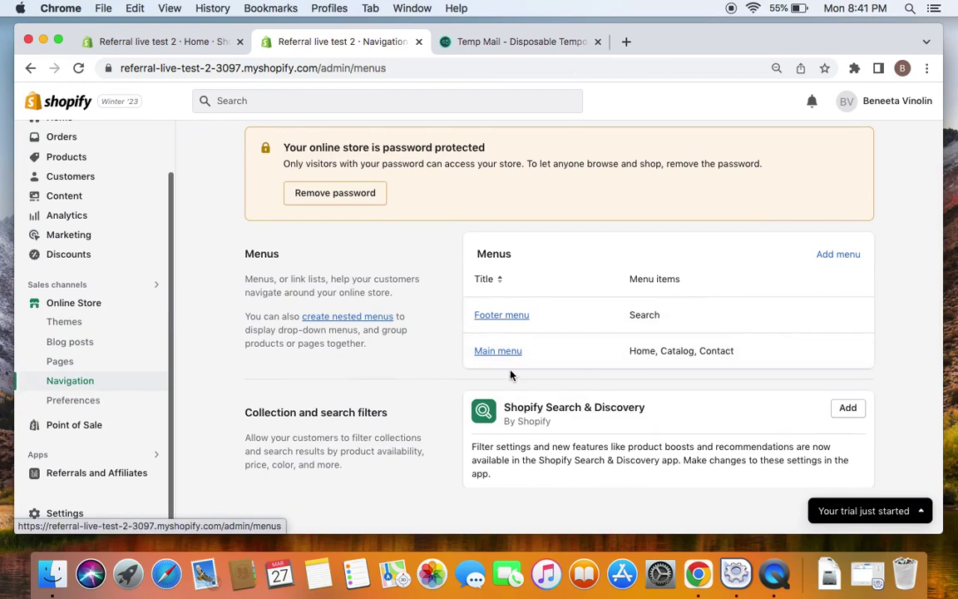
pyautogui.click(493, 353)
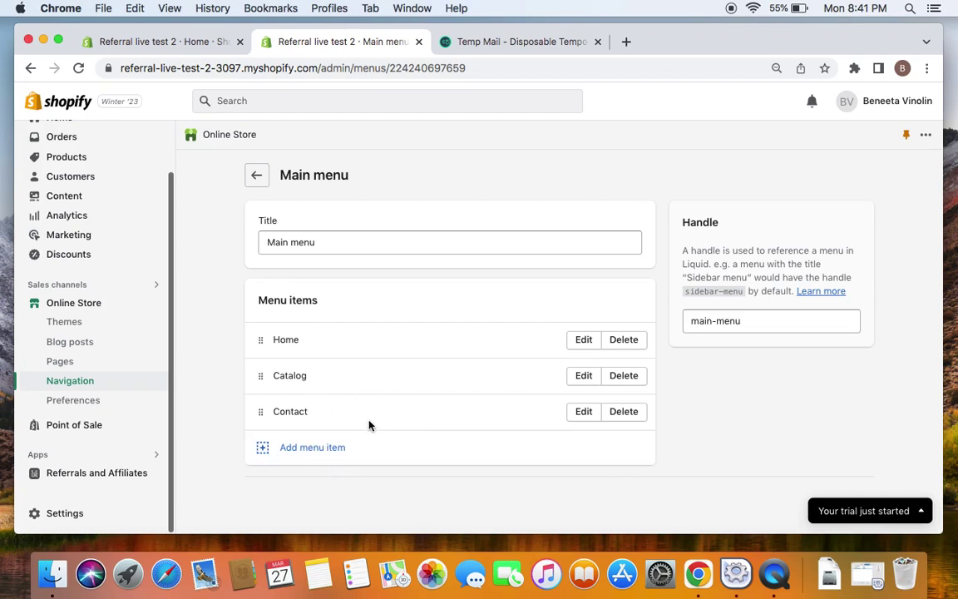
# Step: Add a "Referral Landing Page" item linked to the copied page URL to the Main menu and save the menu
pyautogui.click(343, 459)
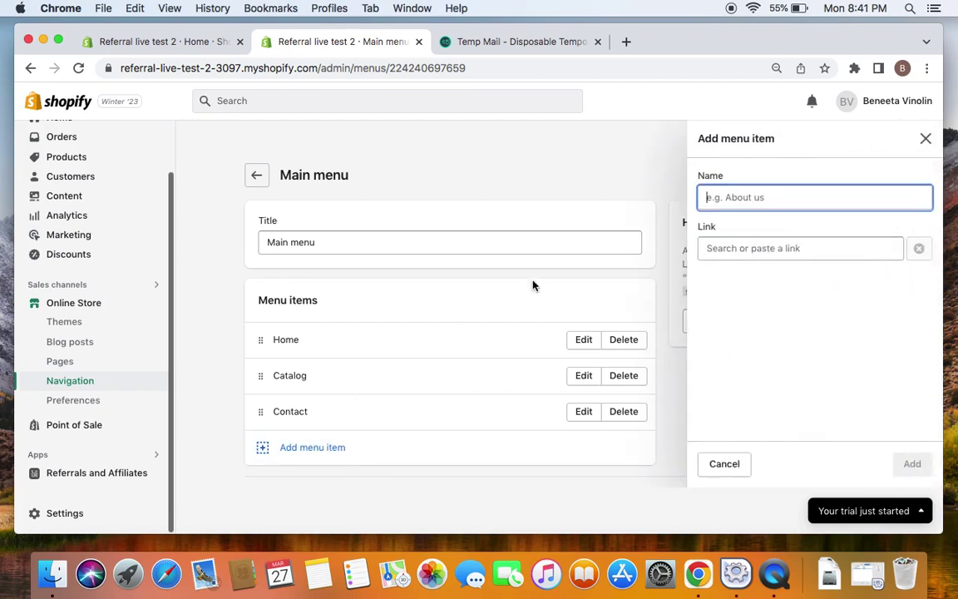
pyautogui.write('Referral Landing Page')
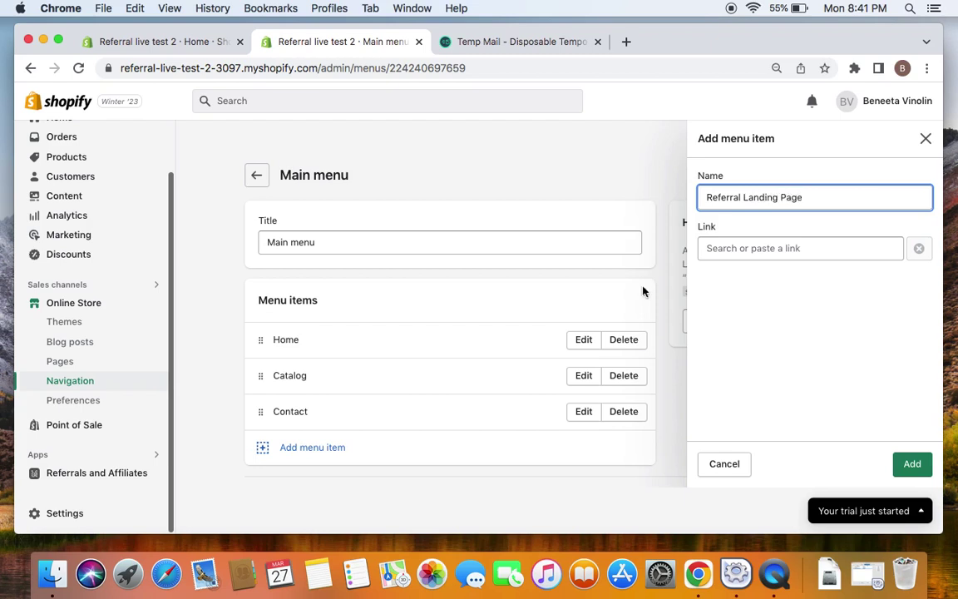
pyautogui.click(738, 248)
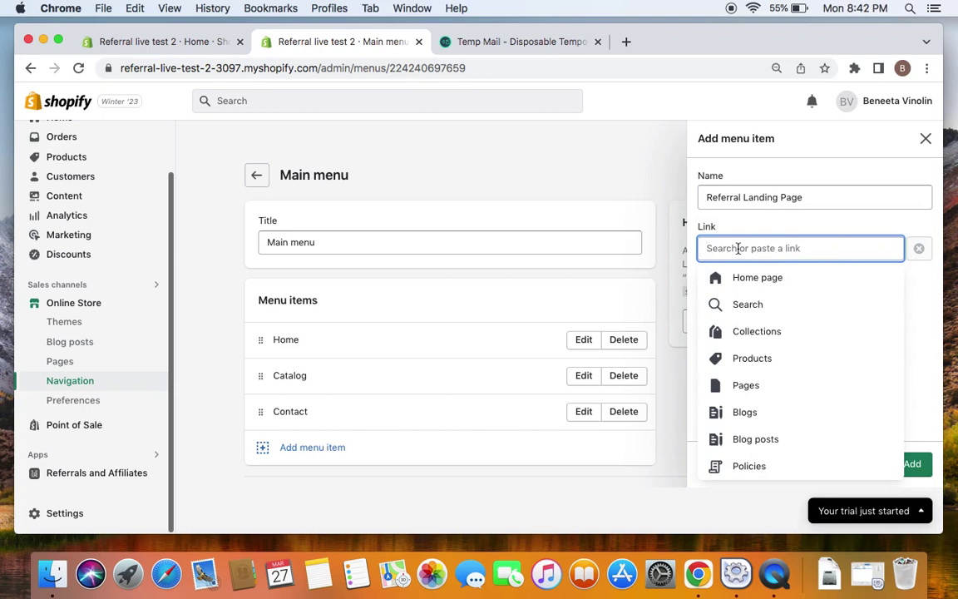
pyautogui.press('super+v')
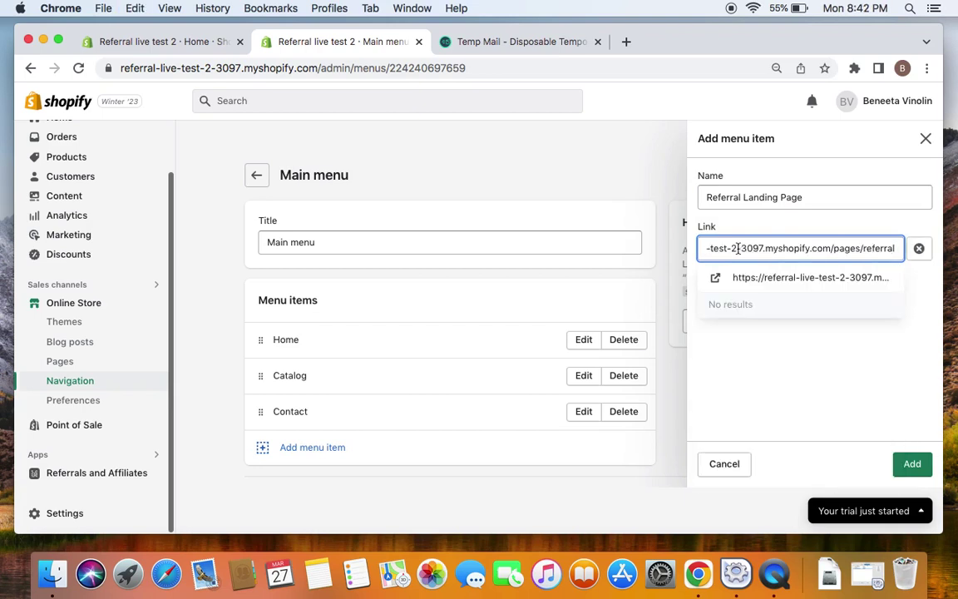
pyautogui.click(757, 285)
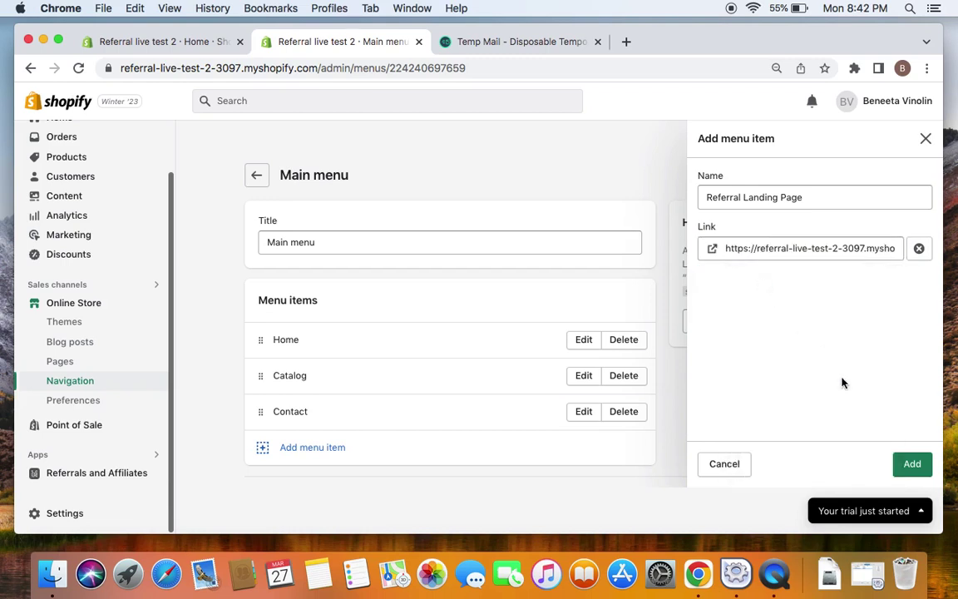
pyautogui.click(907, 463)
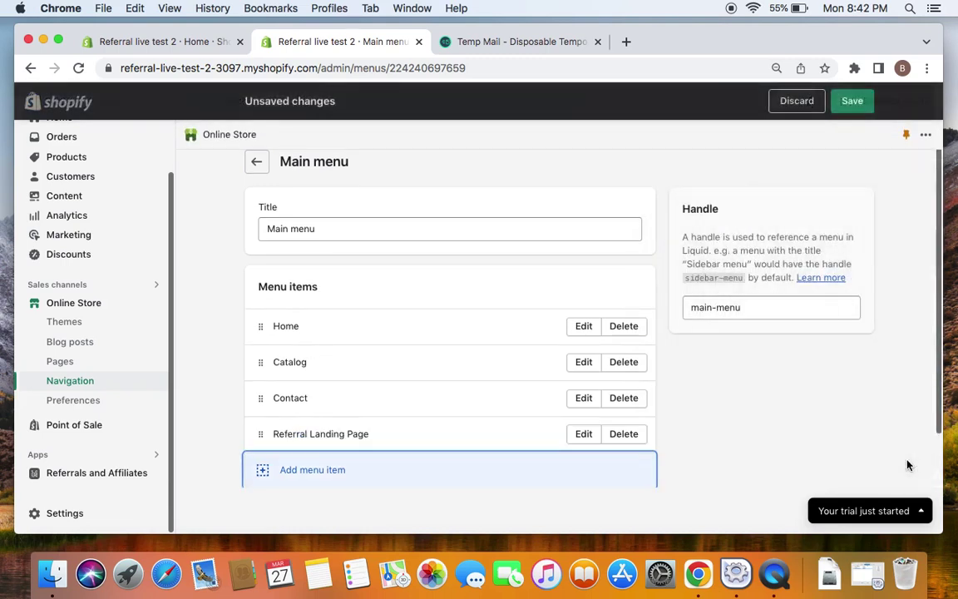
pyautogui.click(850, 101)
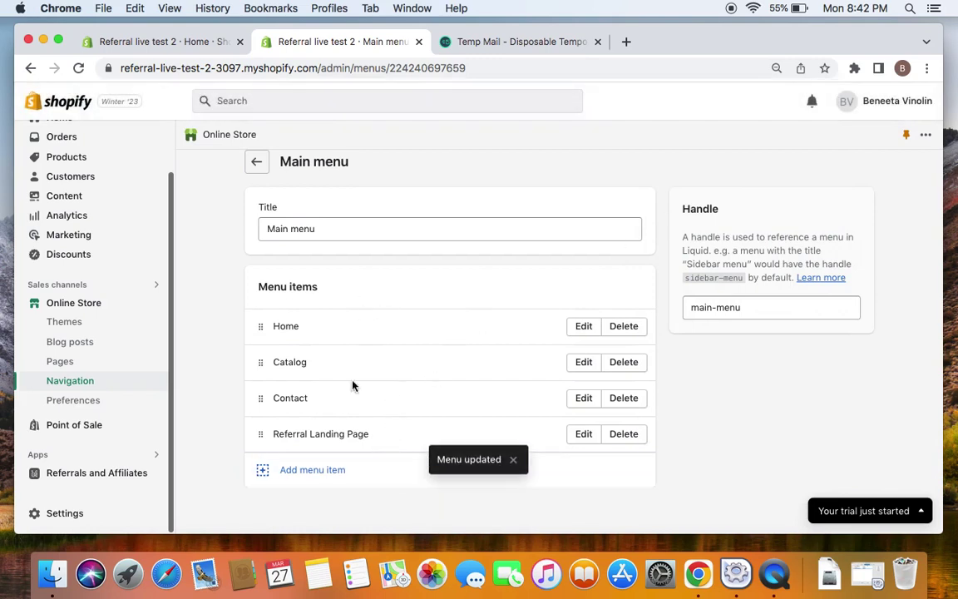
# Step: View the online store, open Referral Landing Page from its main menu and review the guest page with the store preview bar dismissed
pyautogui.click(156, 306)
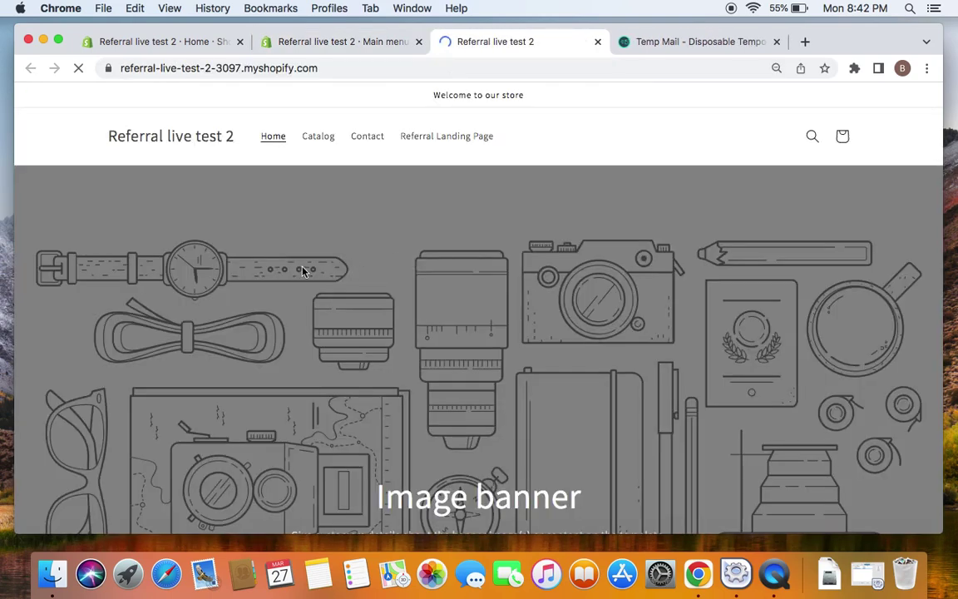
pyautogui.click(441, 143)
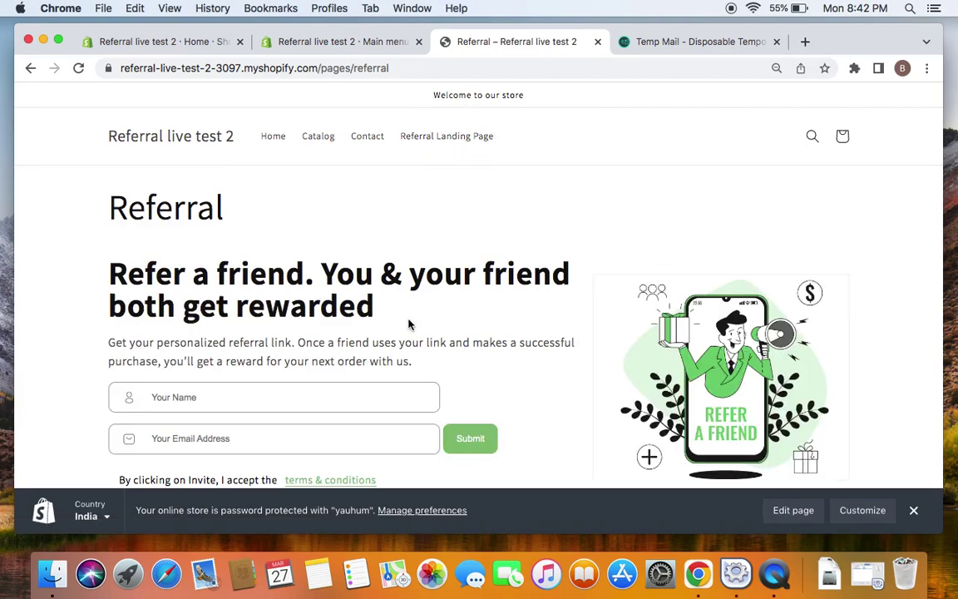
pyautogui.scroll(-2, 369, 292)
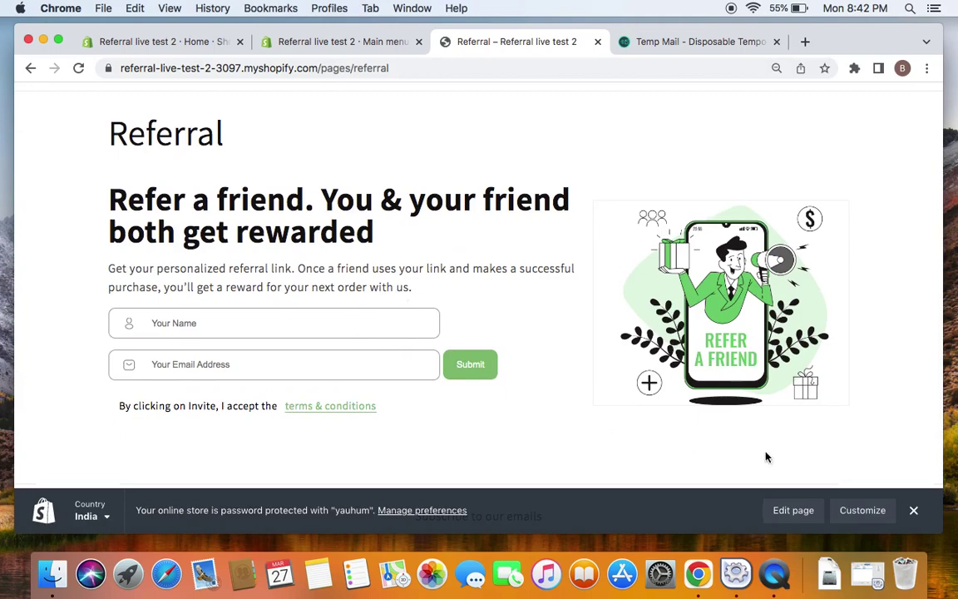
pyautogui.click(914, 510)
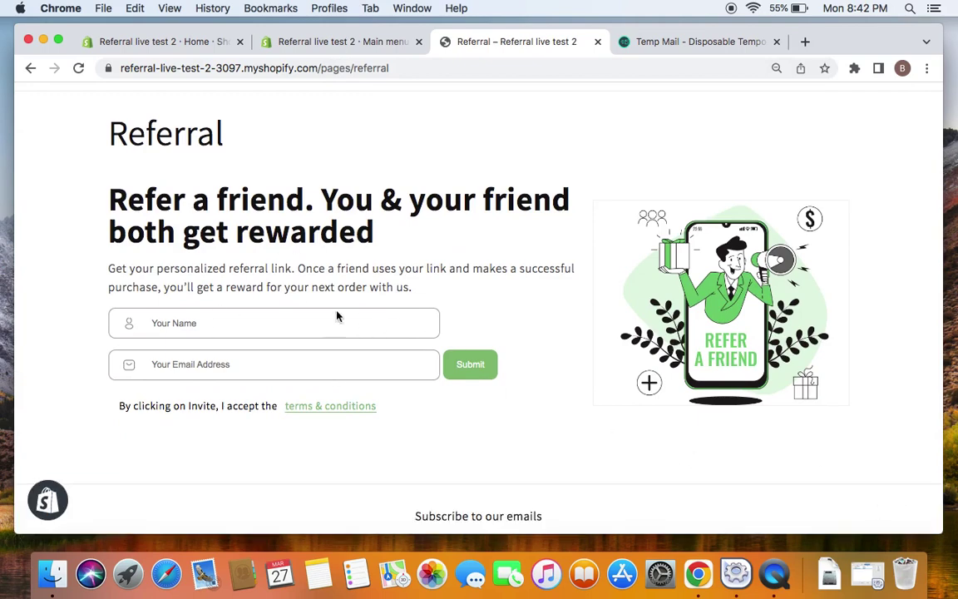
pyautogui.scroll(1, 347, 260)
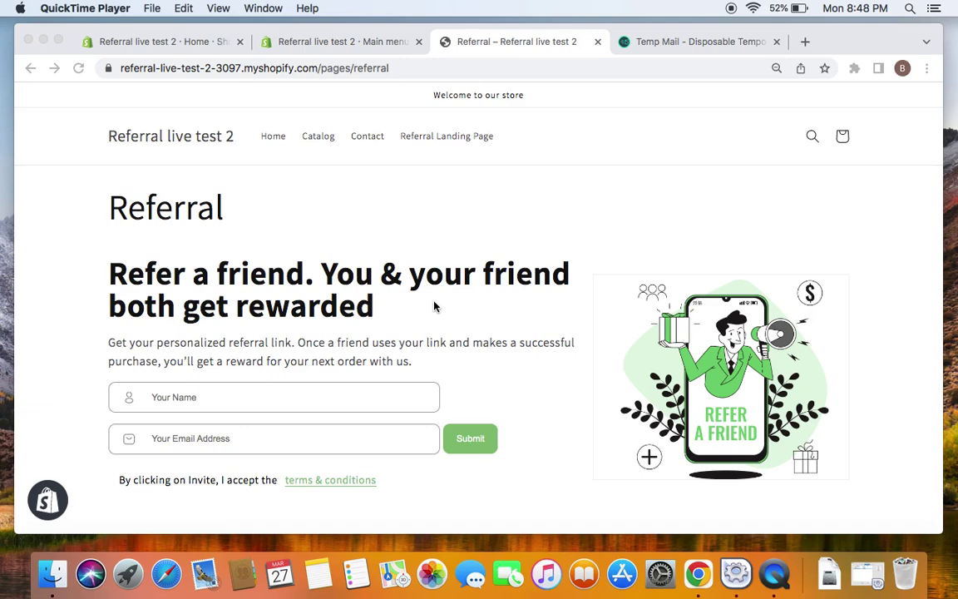
# Step: Return to the Referrals and Affiliates app and review its general settings down to the Advocate / Affiliate dashboard and cookie validity
pyautogui.click(297, 41)
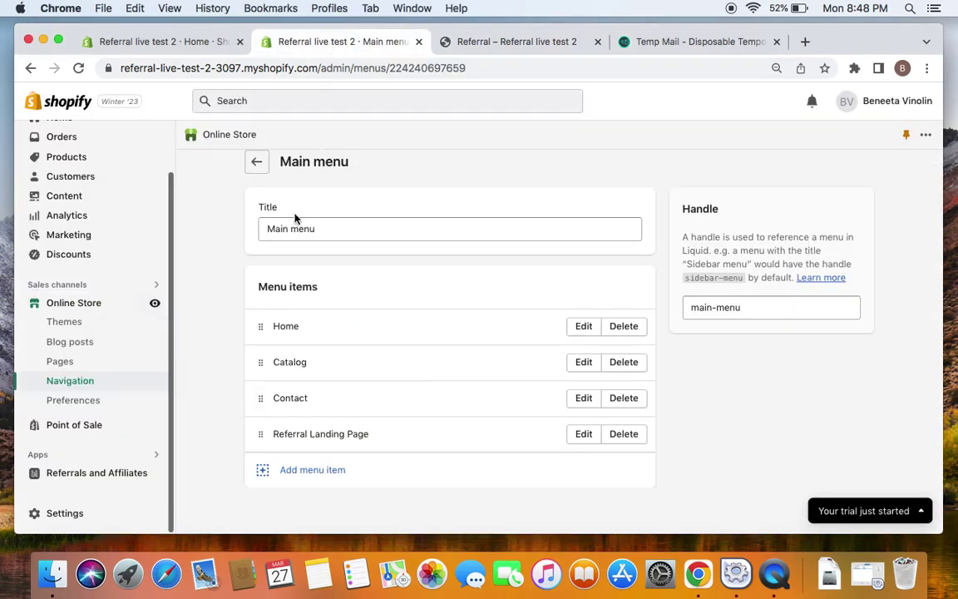
pyautogui.click(113, 474)
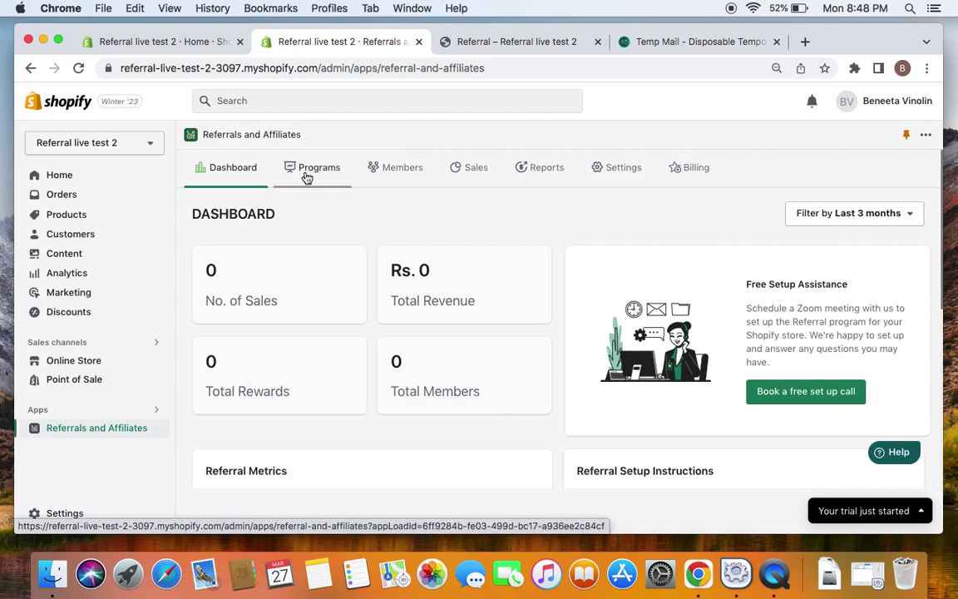
pyautogui.click(627, 170)
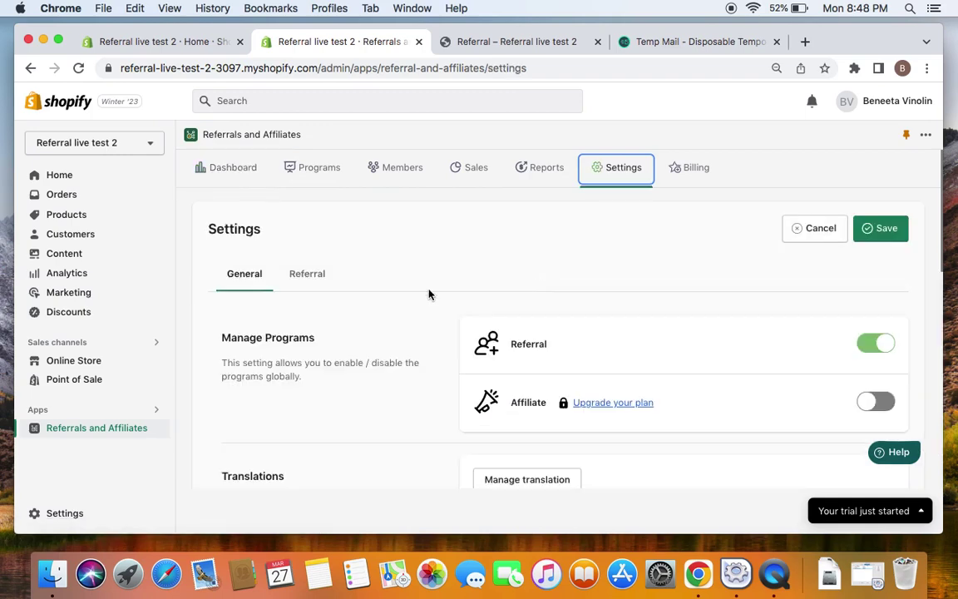
pyautogui.scroll(-1, 429, 294)
pyautogui.scroll(-5, 396, 314)
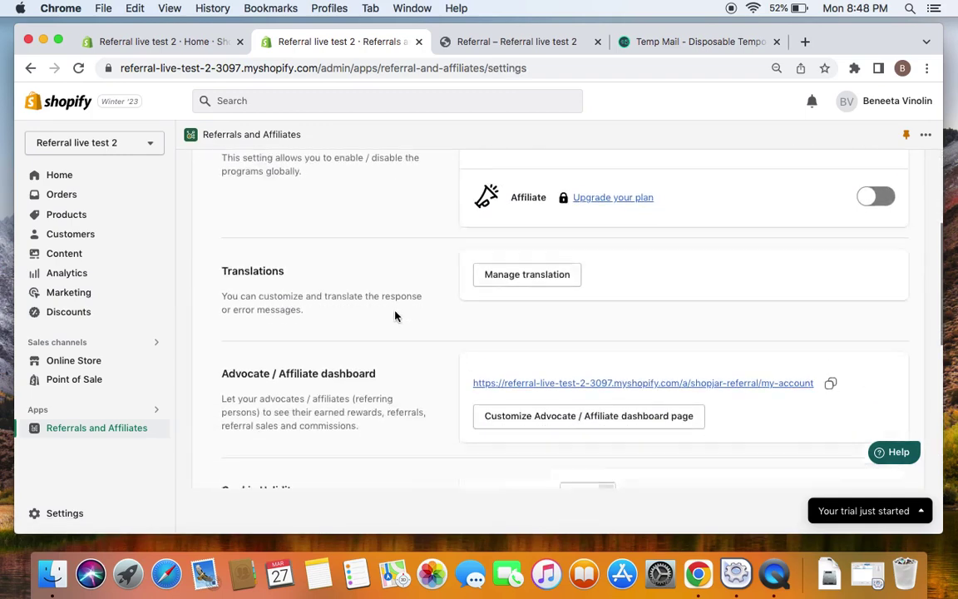
pyautogui.scroll(-1, 395, 315)
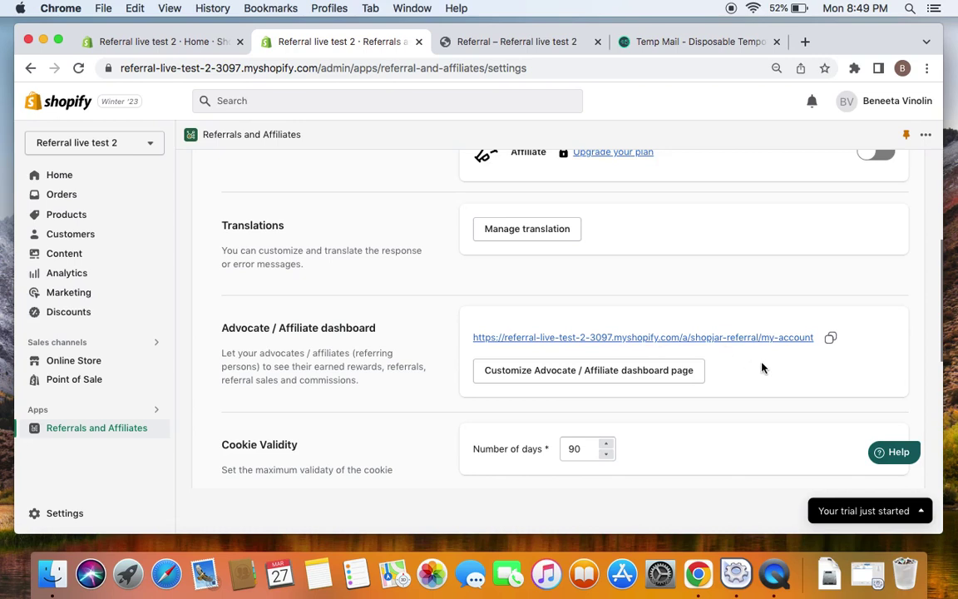
# Step: Open the Advocate / Affiliate dashboard customizer and examine its page title settings and the dashboard preview
pyautogui.click(628, 376)
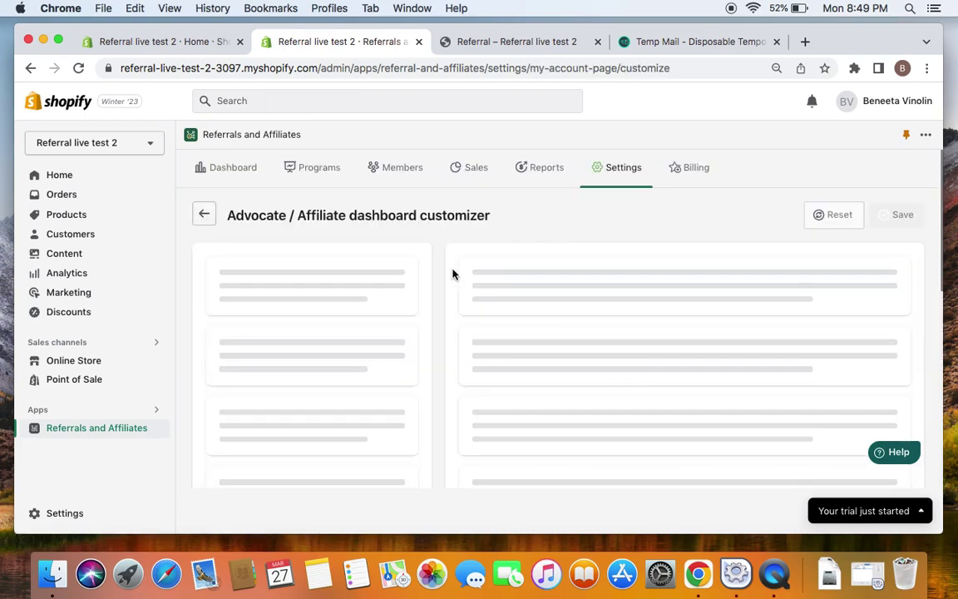
pyautogui.scroll(-5, 454, 275)
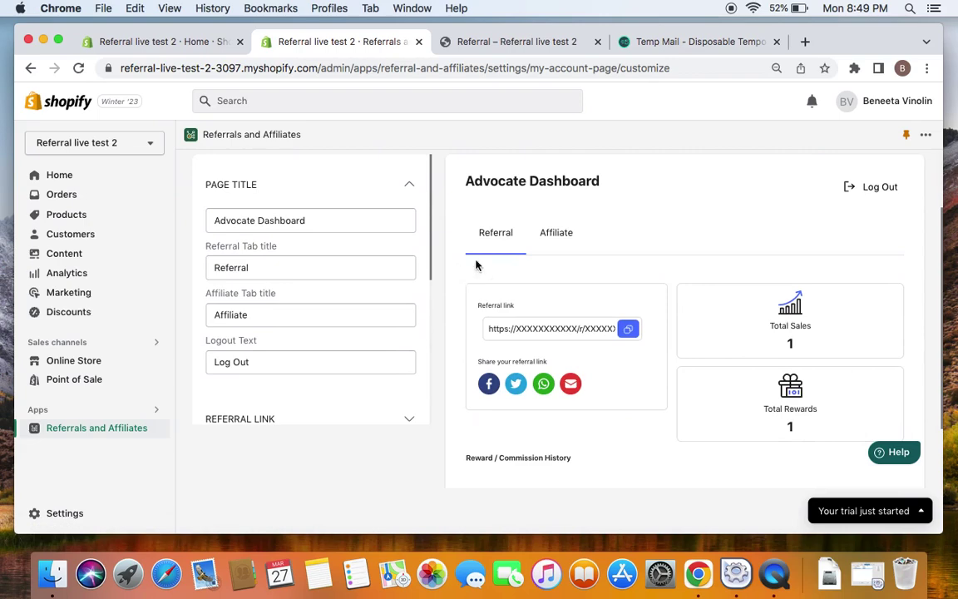
pyautogui.scroll(-5, 525, 328)
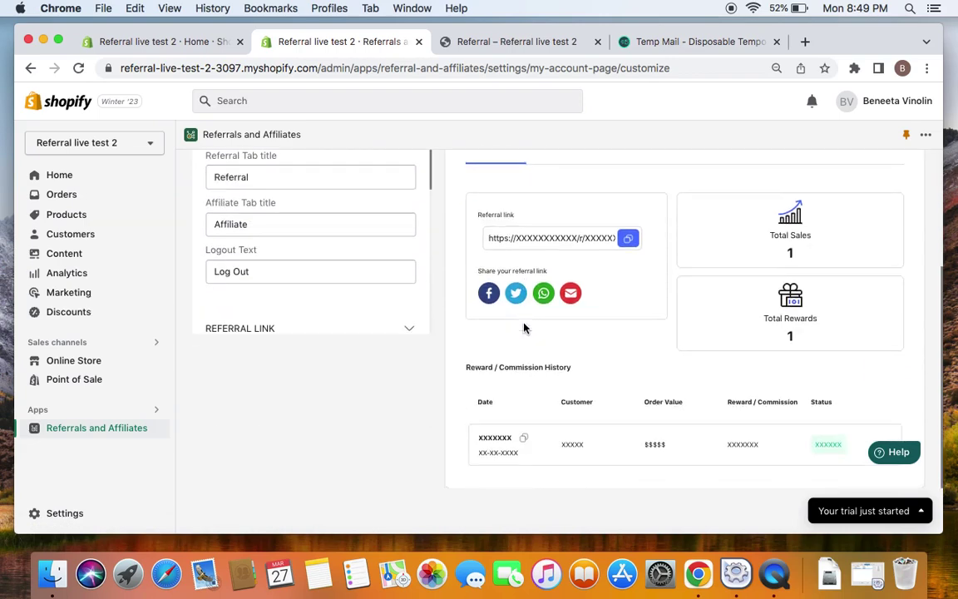
pyautogui.scroll(9, 618, 366)
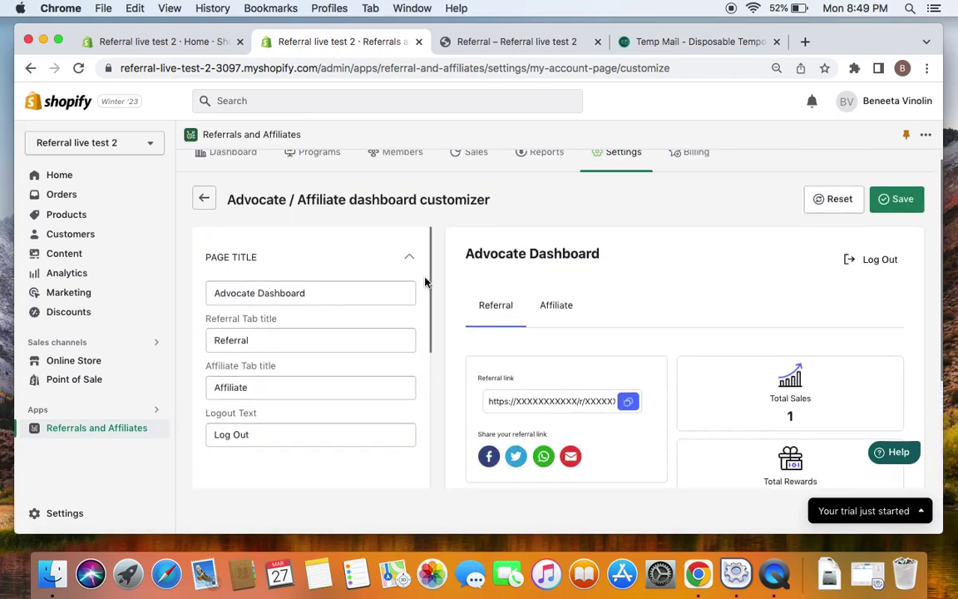
pyautogui.scroll(-6, 659, 436)
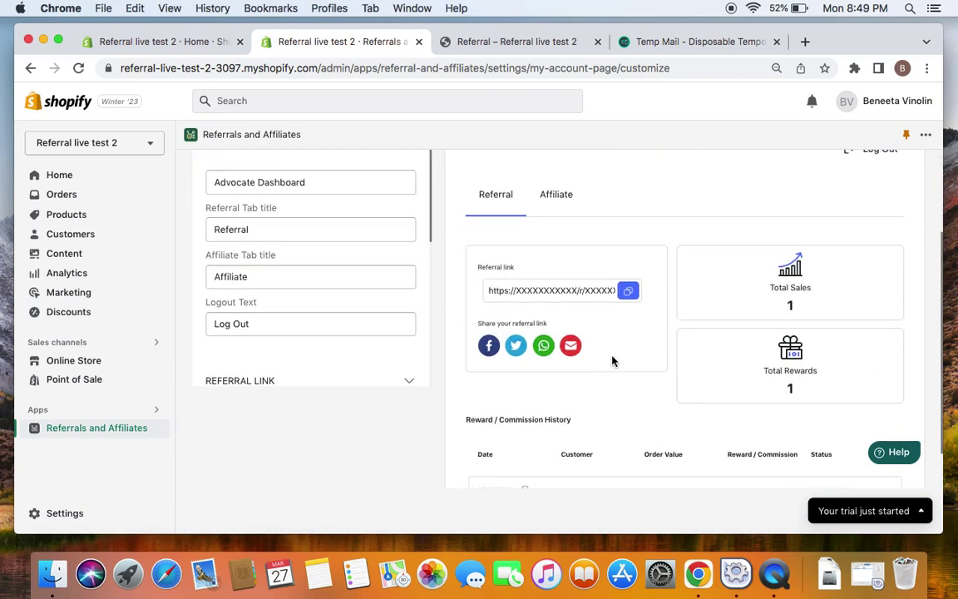
# Step: Examine the Advocate Dashboard preview, from the referral link and sharing options to the Reward / Commission History
pyautogui.scroll(-3, 613, 361)
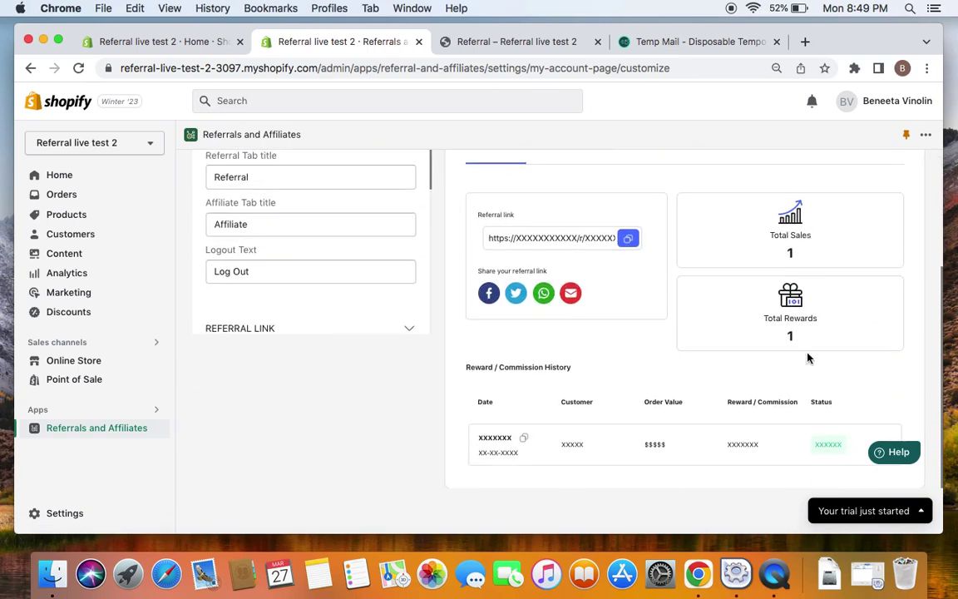
pyautogui.scroll(2, 755, 439)
pyautogui.scroll(-2, 754, 438)
pyautogui.scroll(5, 637, 443)
pyautogui.scroll(2, 640, 442)
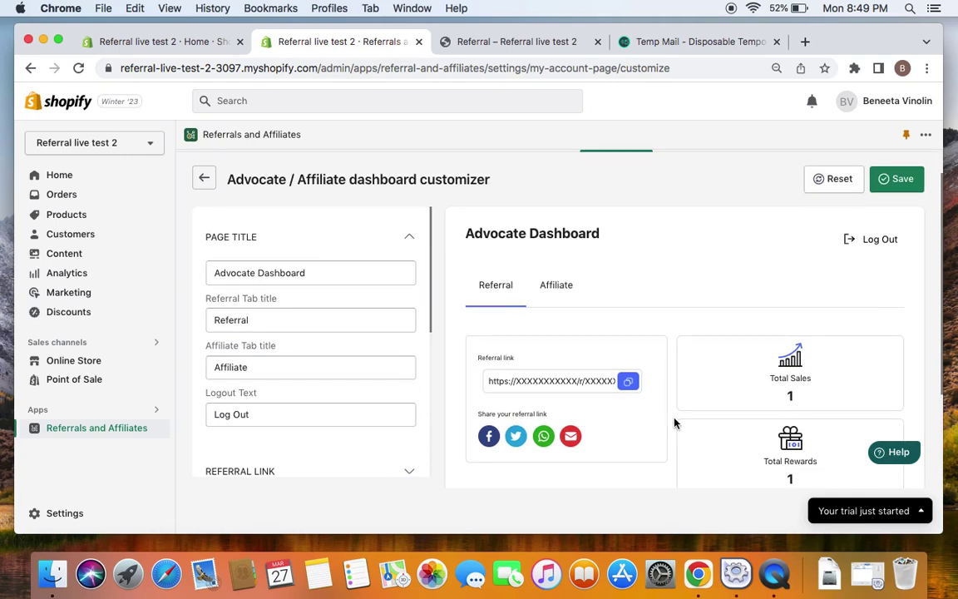
pyautogui.scroll(2, 675, 423)
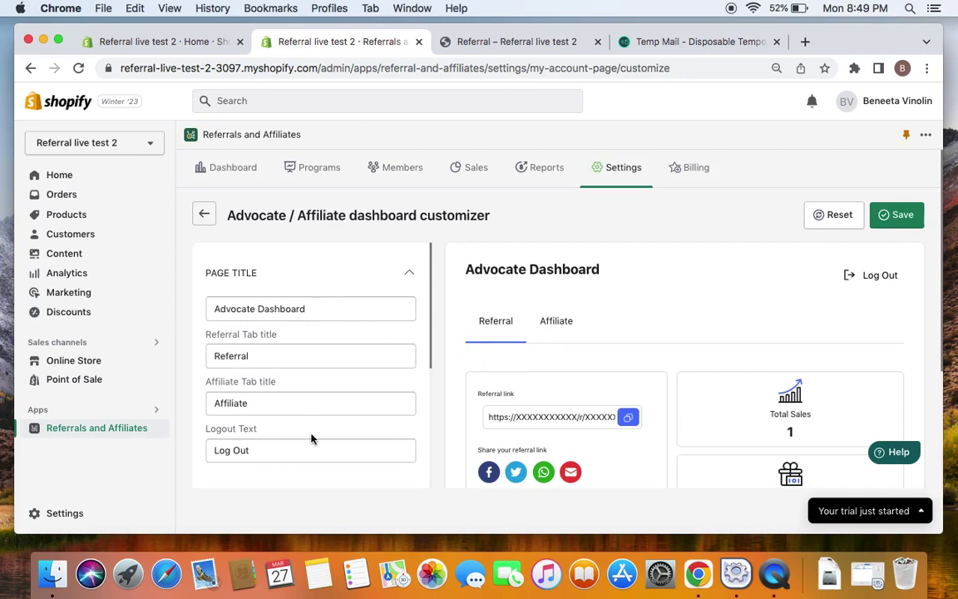
# Step: Review the customizer's remaining sections down to Messages and save the Advocate / Affiliate dashboard customization
pyautogui.scroll(-3, 312, 438)
pyautogui.scroll(-10, 312, 438)
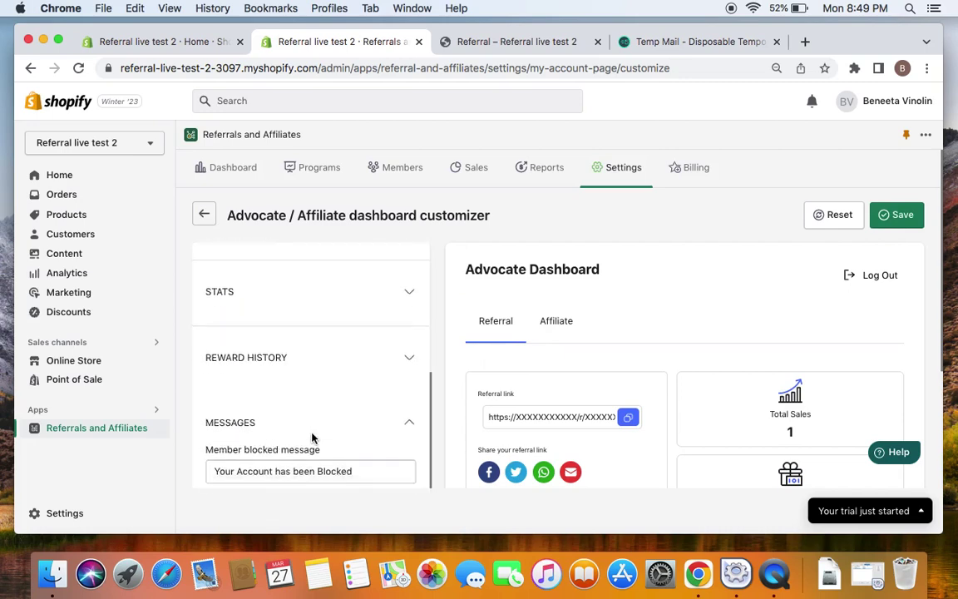
pyautogui.scroll(3, 312, 433)
pyautogui.click(885, 217)
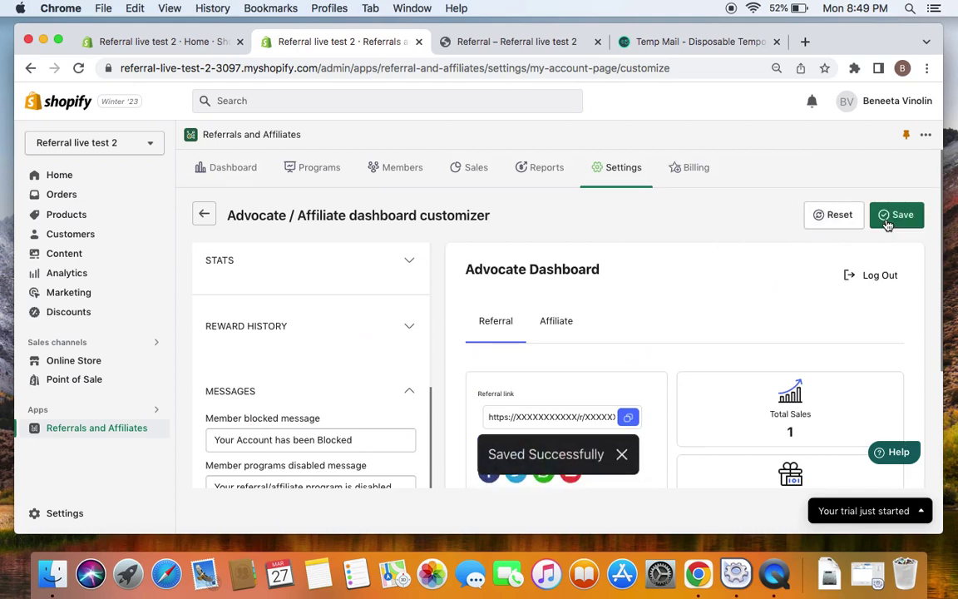
# Step: Copy the Advocate / Affiliate dashboard page URL from the app's general settings
pyautogui.click(612, 175)
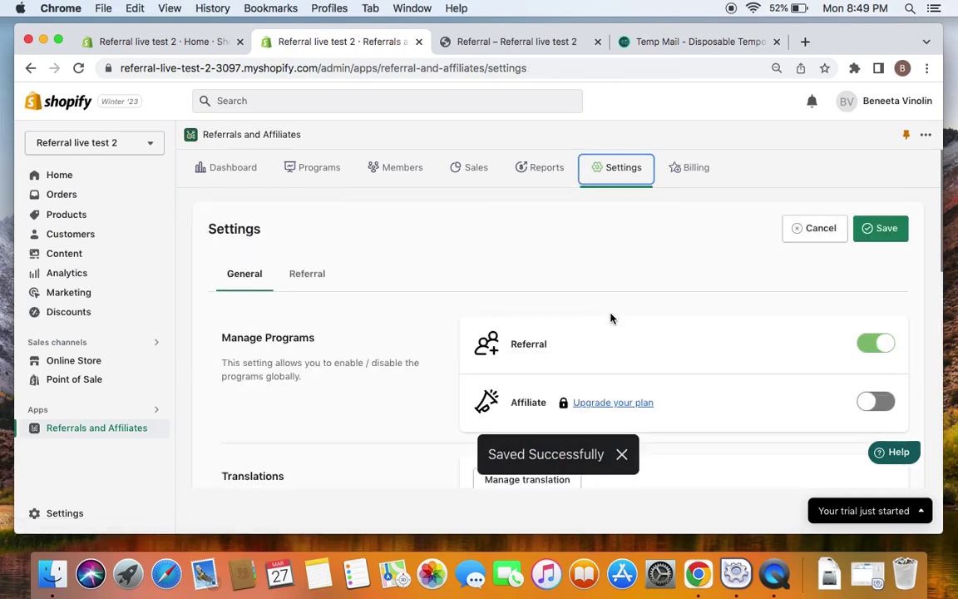
pyautogui.scroll(-5, 611, 319)
pyautogui.click(828, 286)
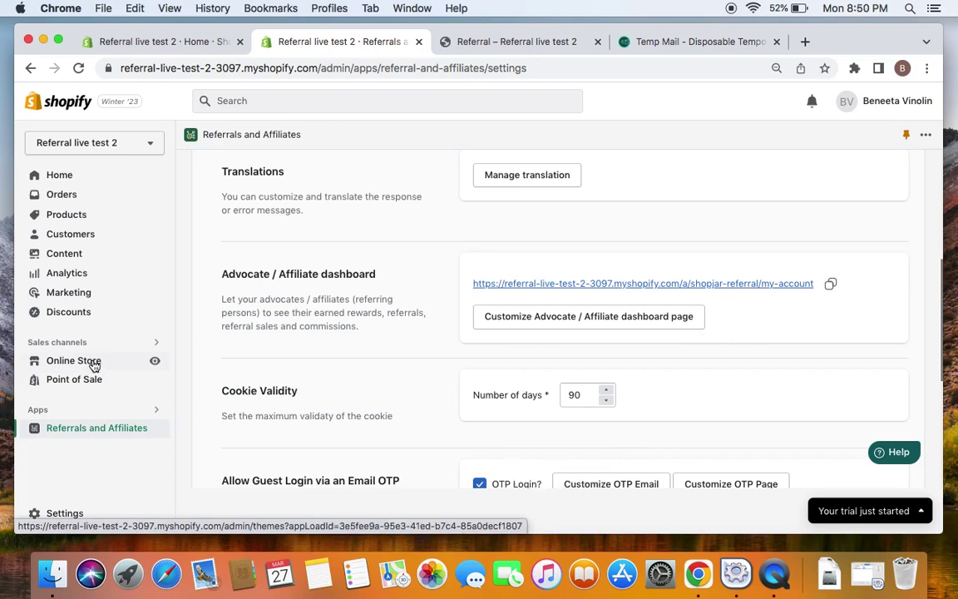
# Step: Open the Main menu for editing in the online store's navigation settings
pyautogui.click(94, 364)
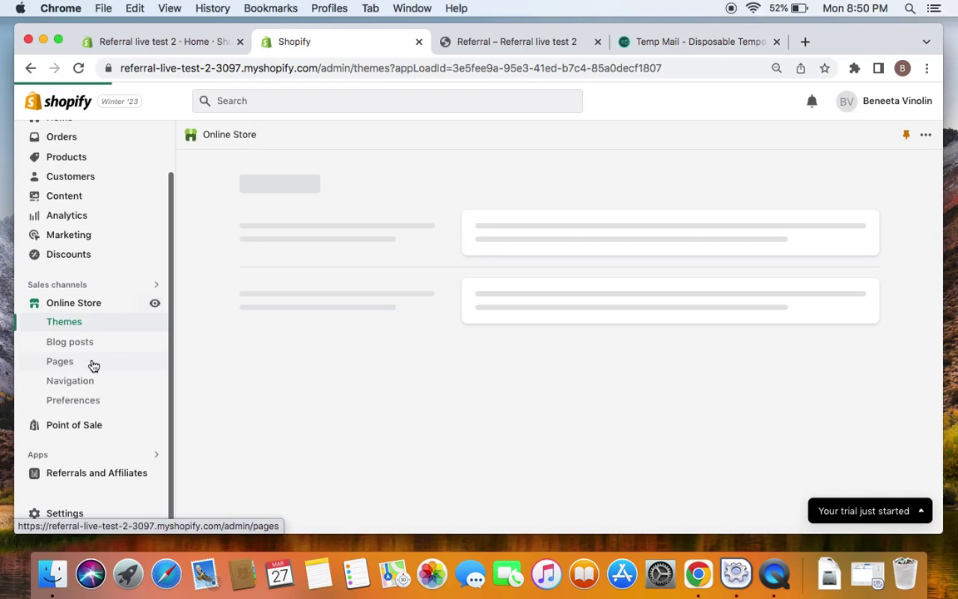
pyautogui.click(75, 386)
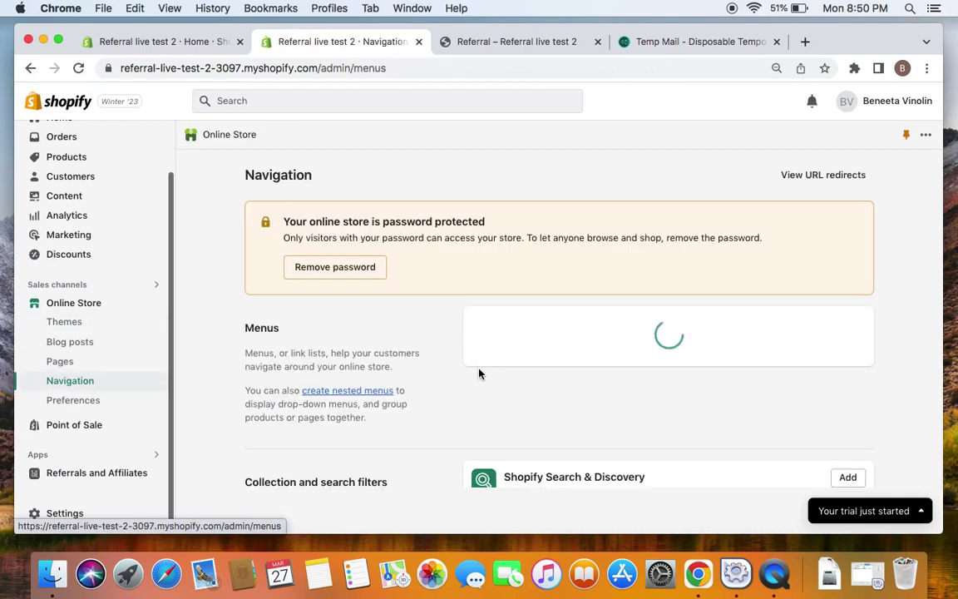
pyautogui.scroll(-2, 549, 406)
pyautogui.click(500, 353)
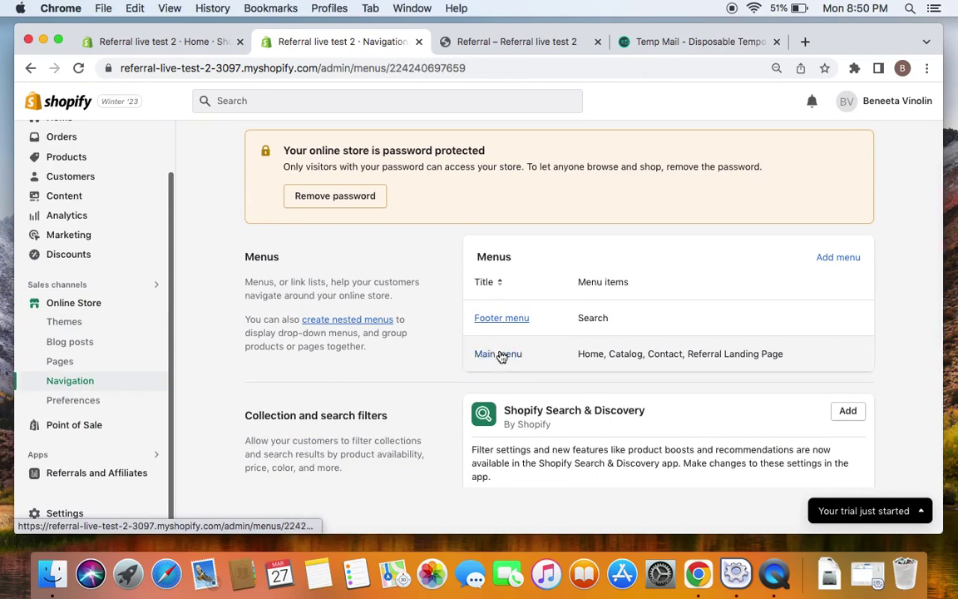
pyautogui.scroll(-2, 418, 325)
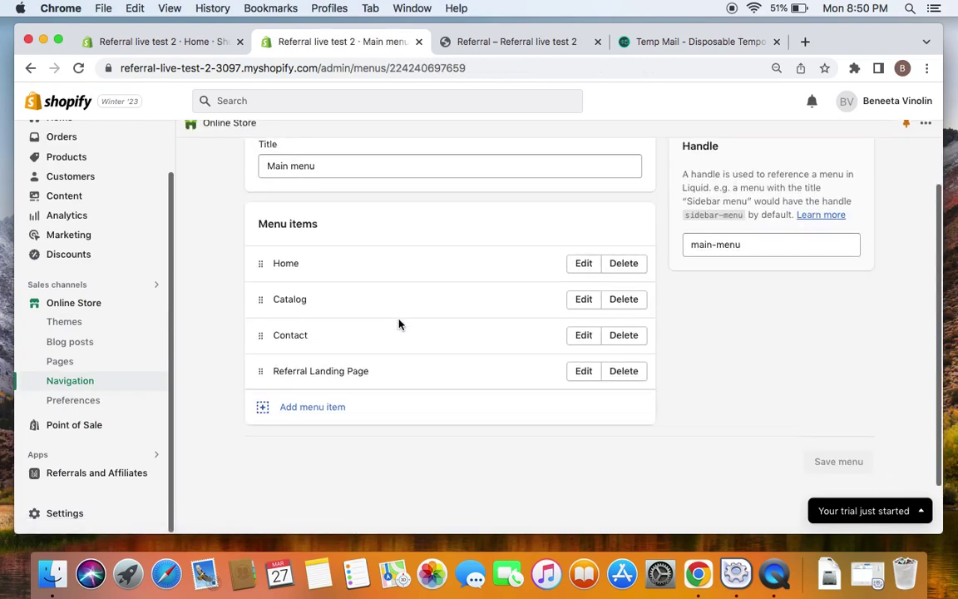
# Step: Add an "Advocate Dashboard" item linked to the copied dashboard URL to the Main menu and save the menu
pyautogui.click(328, 407)
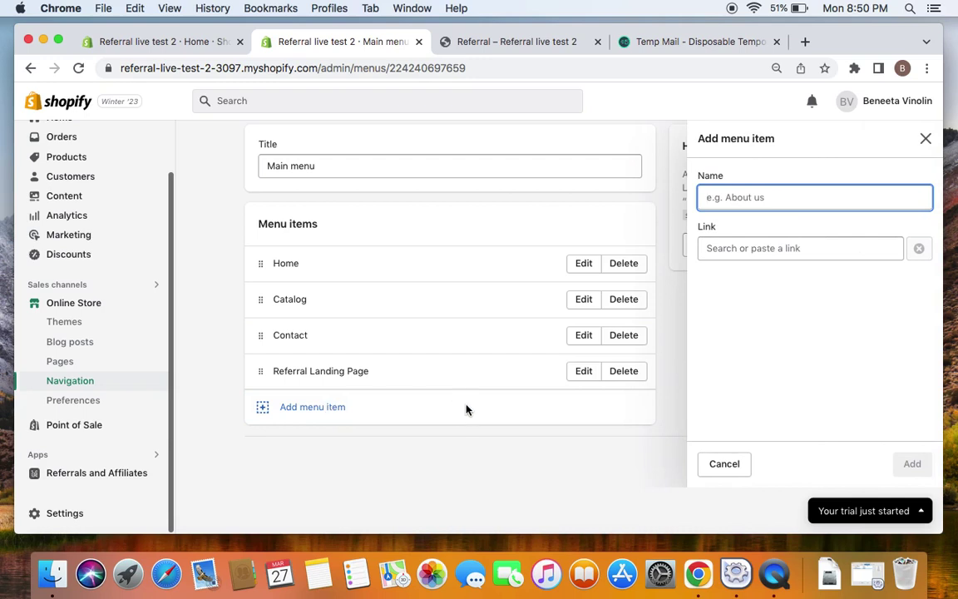
pyautogui.write('A')
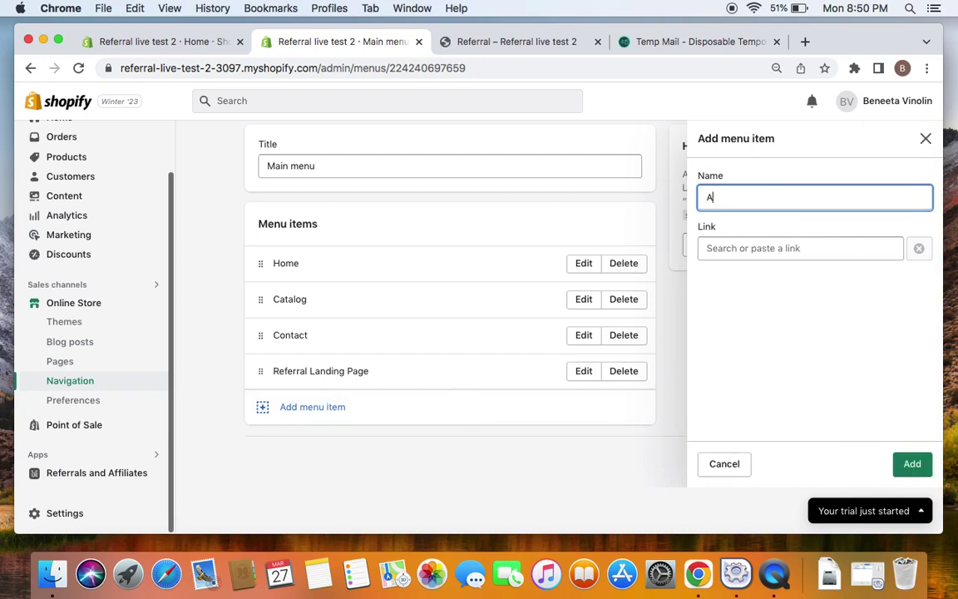
pyautogui.write('dvocate Dashboard')
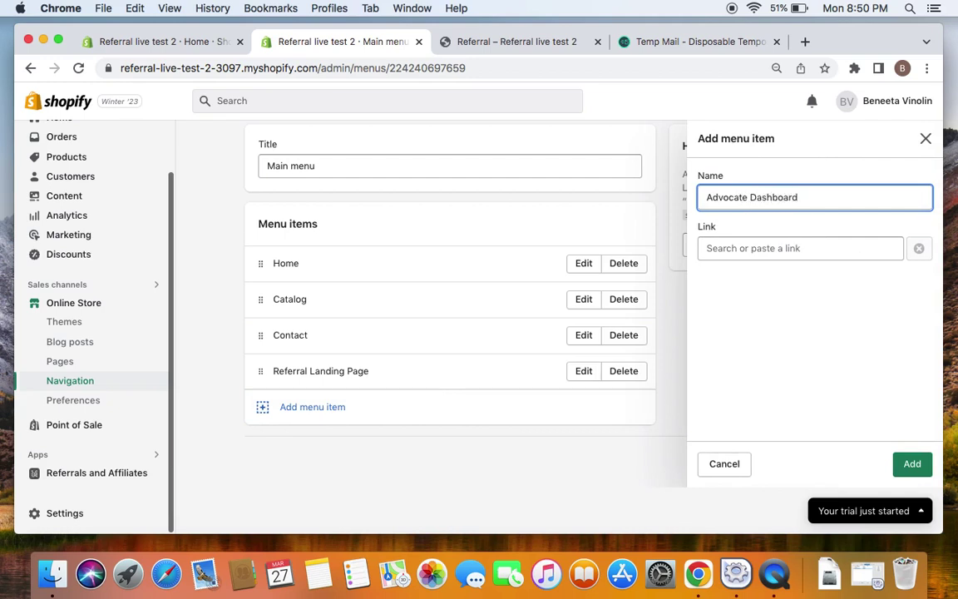
pyautogui.click(749, 252)
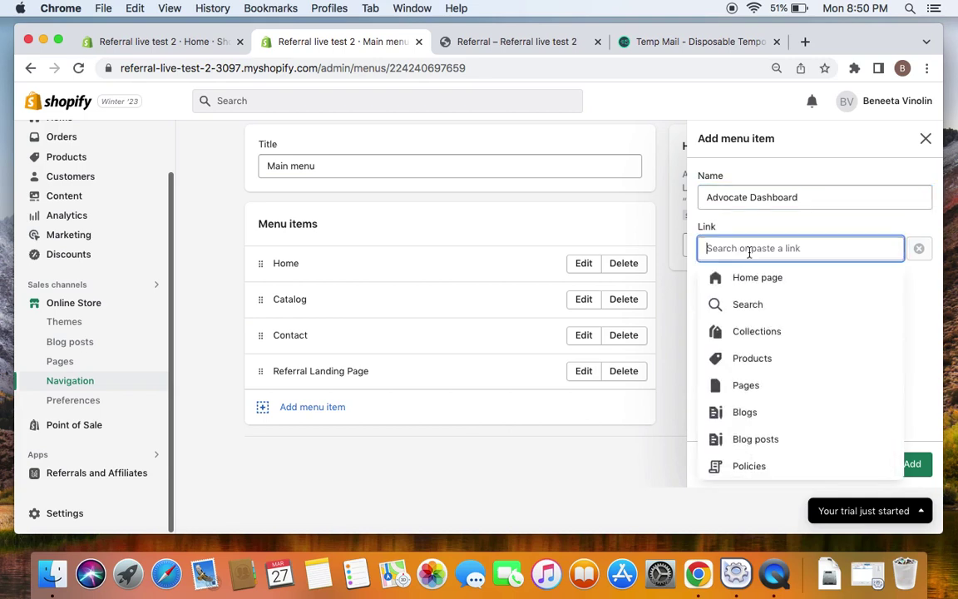
pyautogui.press('super+v')
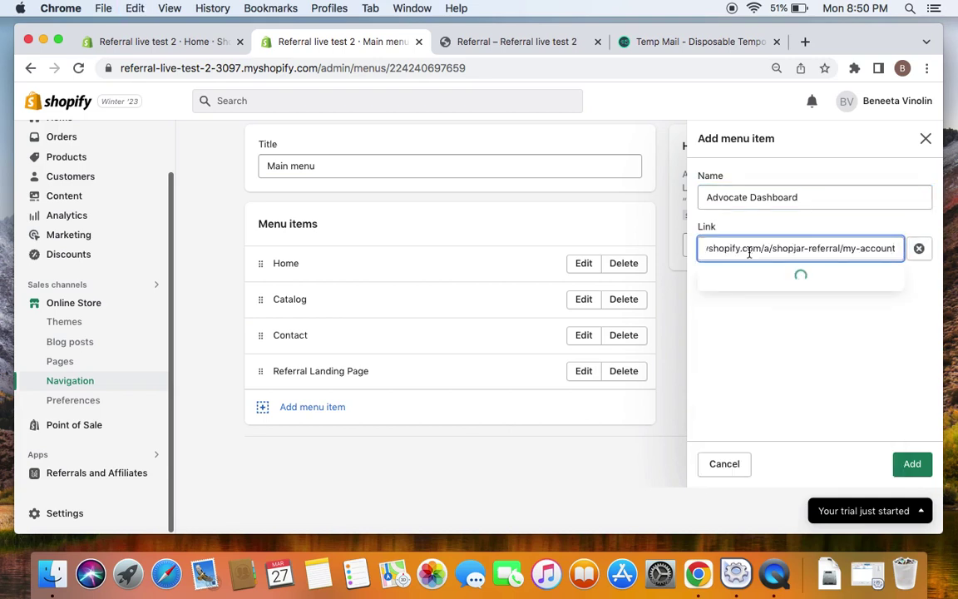
pyautogui.click(760, 278)
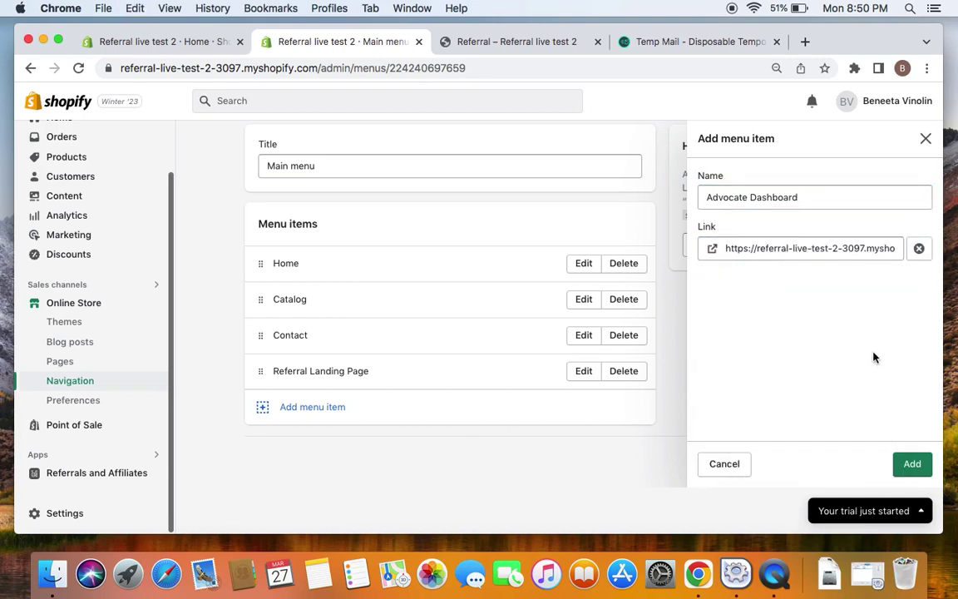
pyautogui.click(915, 464)
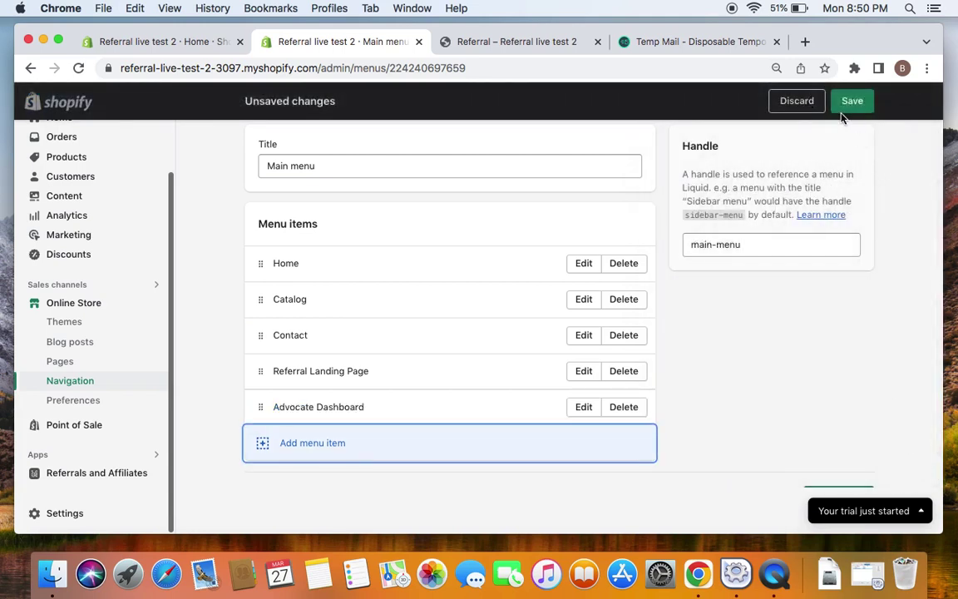
pyautogui.click(848, 104)
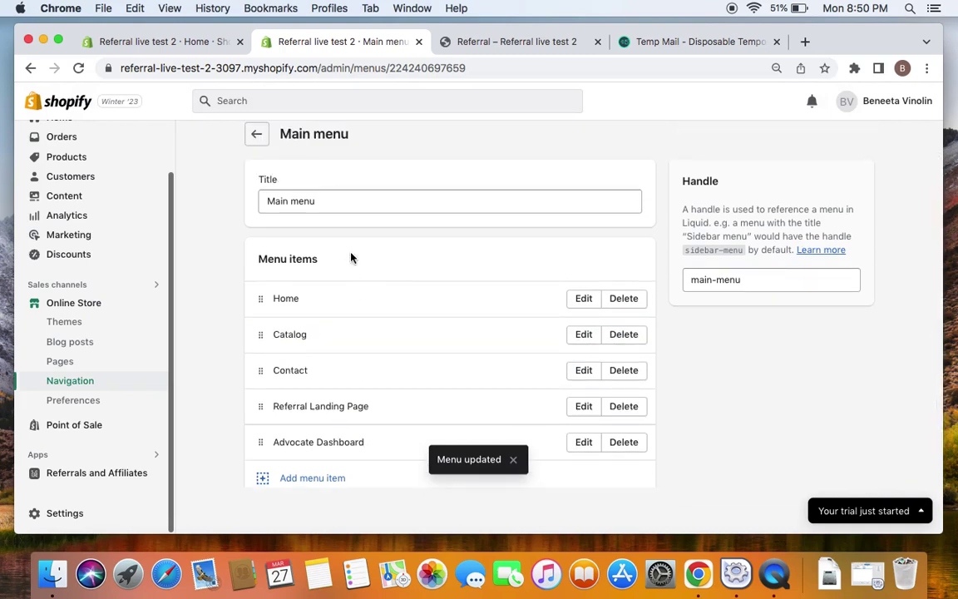
pyautogui.scroll(-2, 351, 258)
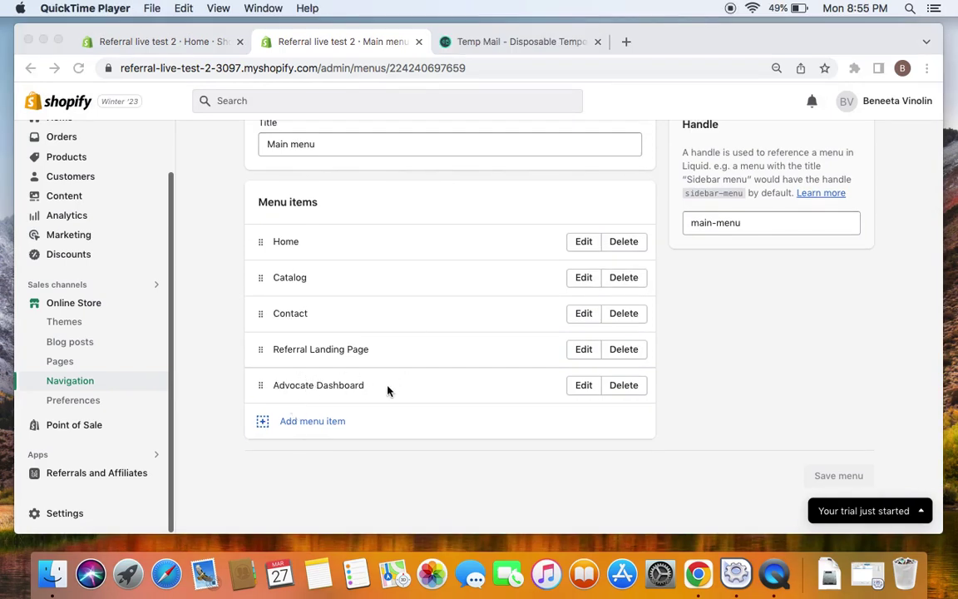
# Step: View the online store and open Advocate Dashboard from its main menu to check the login page
pyautogui.click(133, 305)
pyautogui.click(133, 304)
pyautogui.click(153, 305)
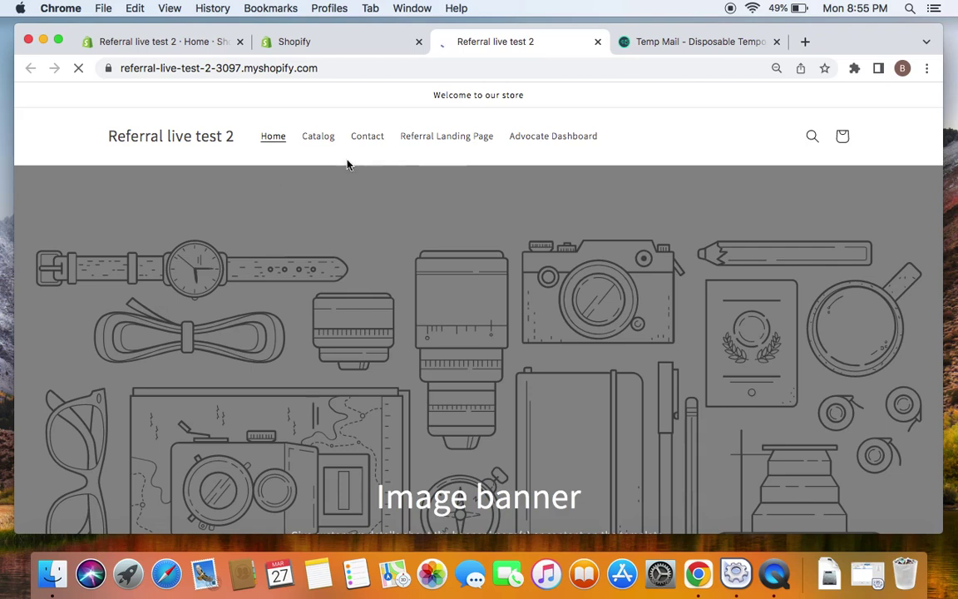
pyautogui.click(555, 139)
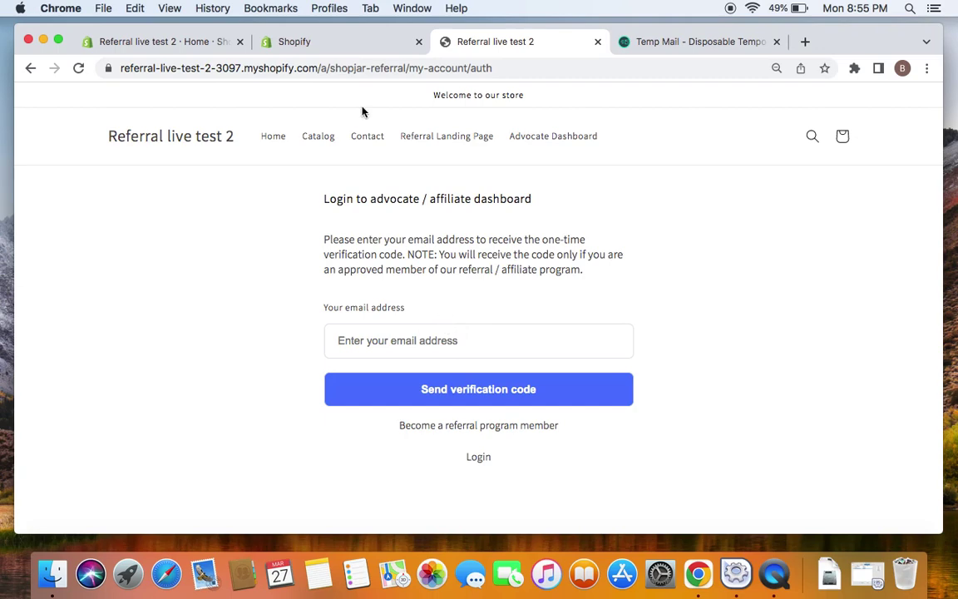
# Step: Return to the Referrals and Affiliates app and review its general settings down to Allow Guest Login via an Email OTP
pyautogui.click(304, 43)
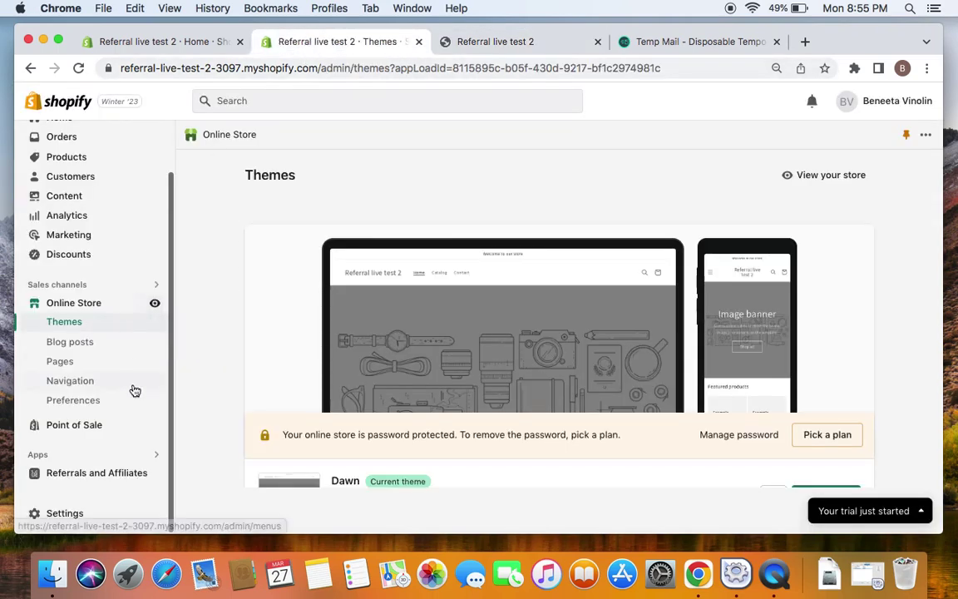
pyautogui.click(129, 471)
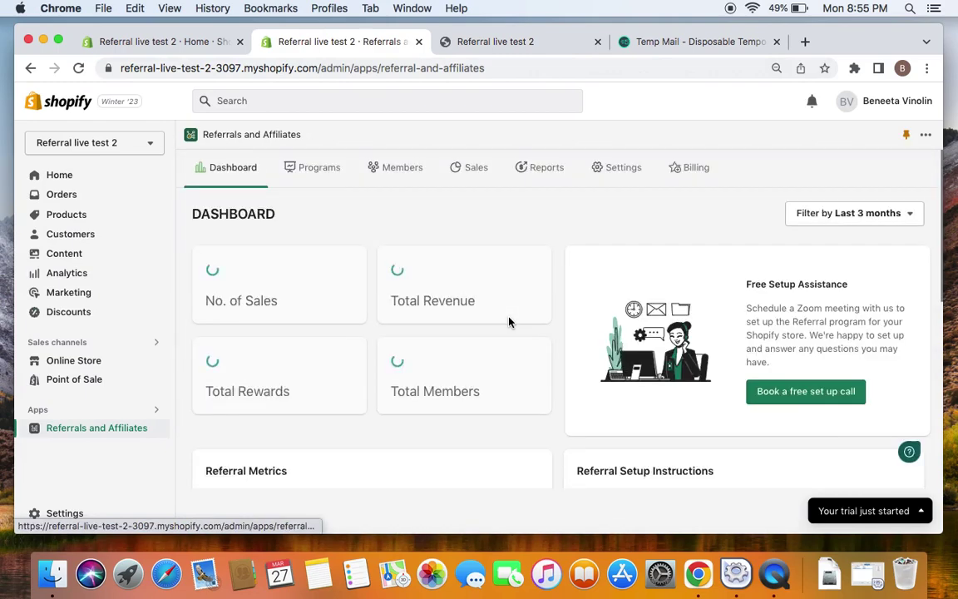
pyautogui.click(614, 170)
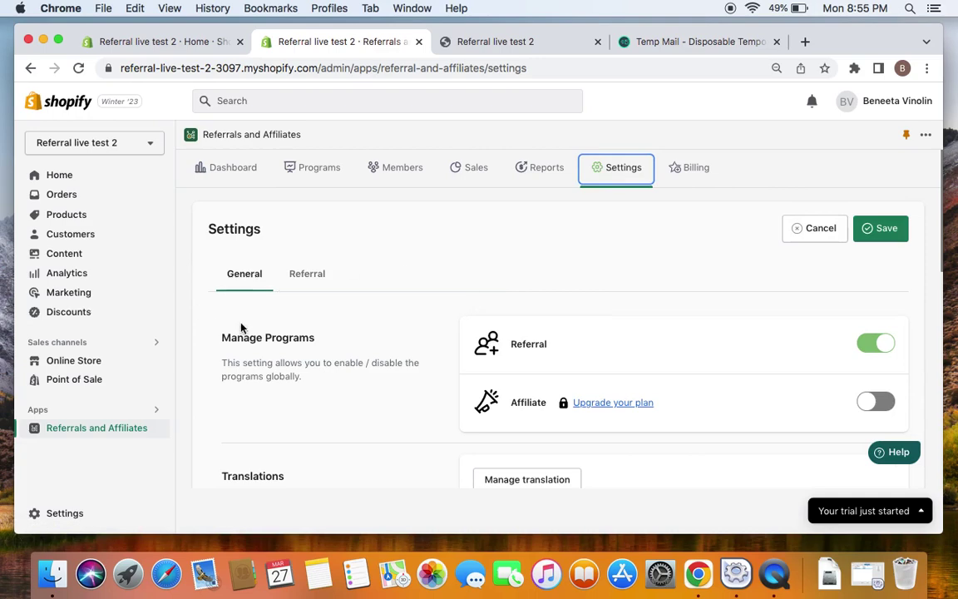
pyautogui.scroll(-10, 353, 337)
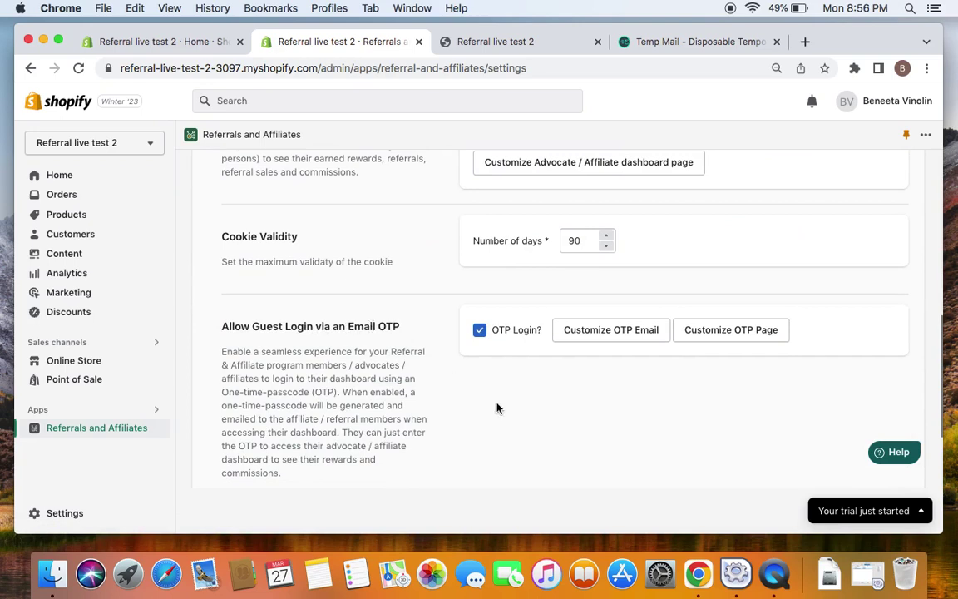
pyautogui.scroll(-1, 433, 398)
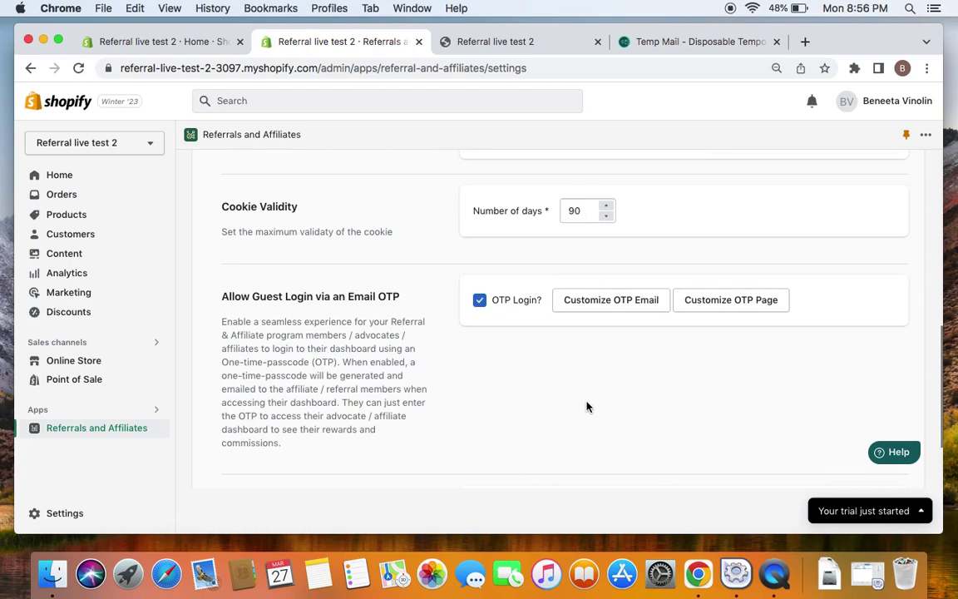
# Step: Compare the storefront's advocate / affiliate login page with the app's OTP Login setting
pyautogui.click(526, 42)
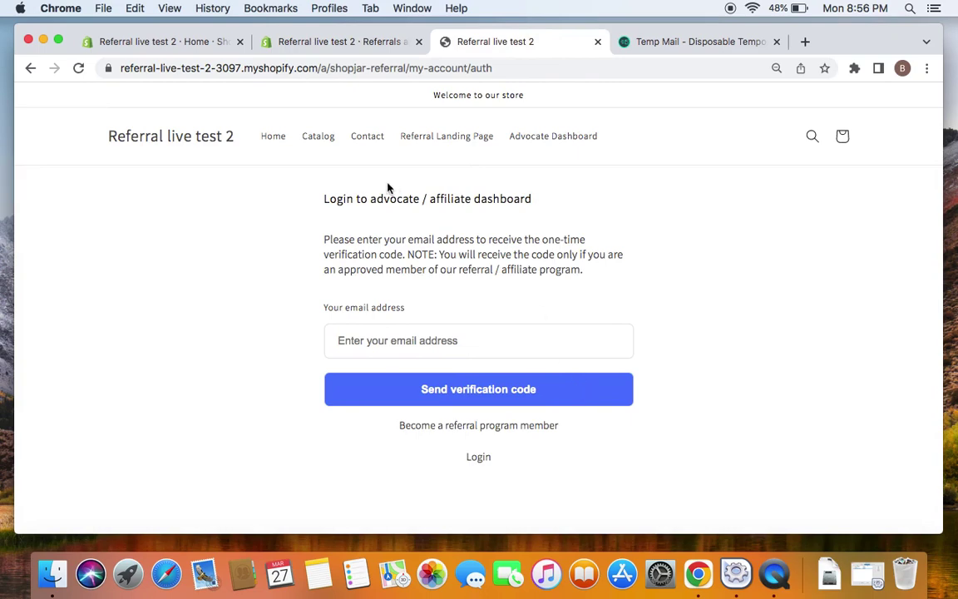
pyautogui.click(347, 43)
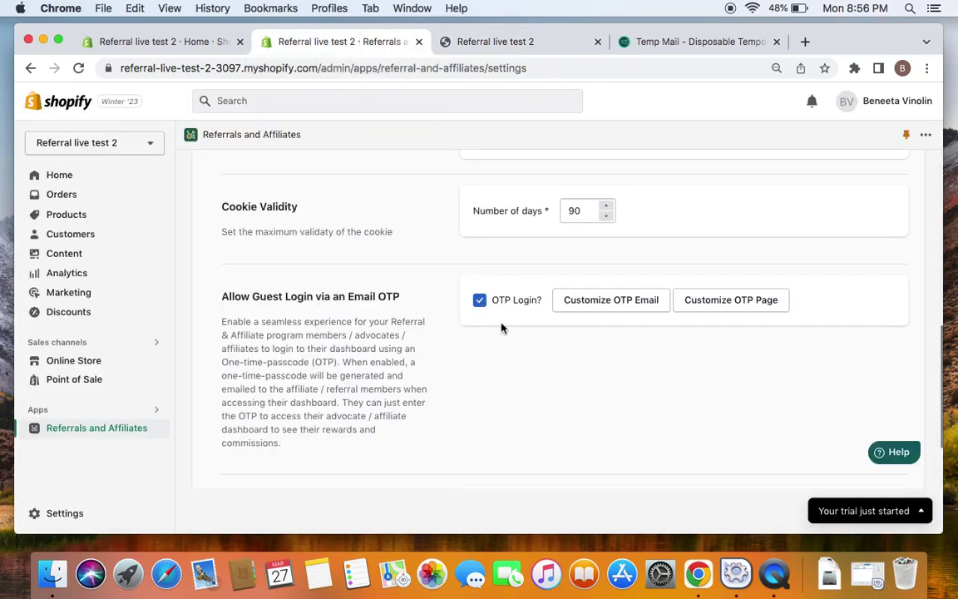
pyautogui.click(538, 50)
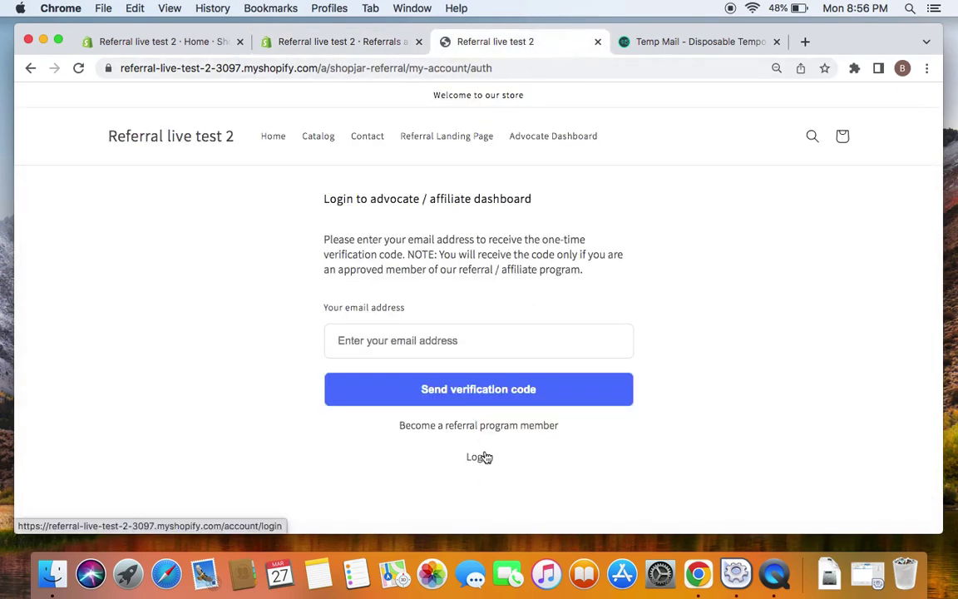
# Step: Log in to the advocate dashboard by requesting a code for the member's email address, entering the one-time verification code and verifying it
pyautogui.click(397, 334)
pyautogui.press('Return')
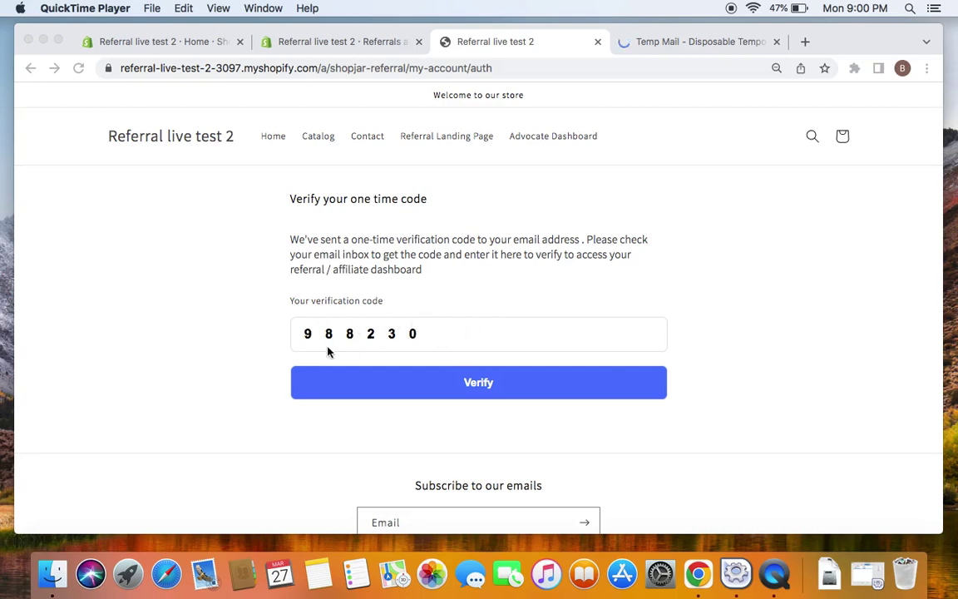
pyautogui.click(488, 387)
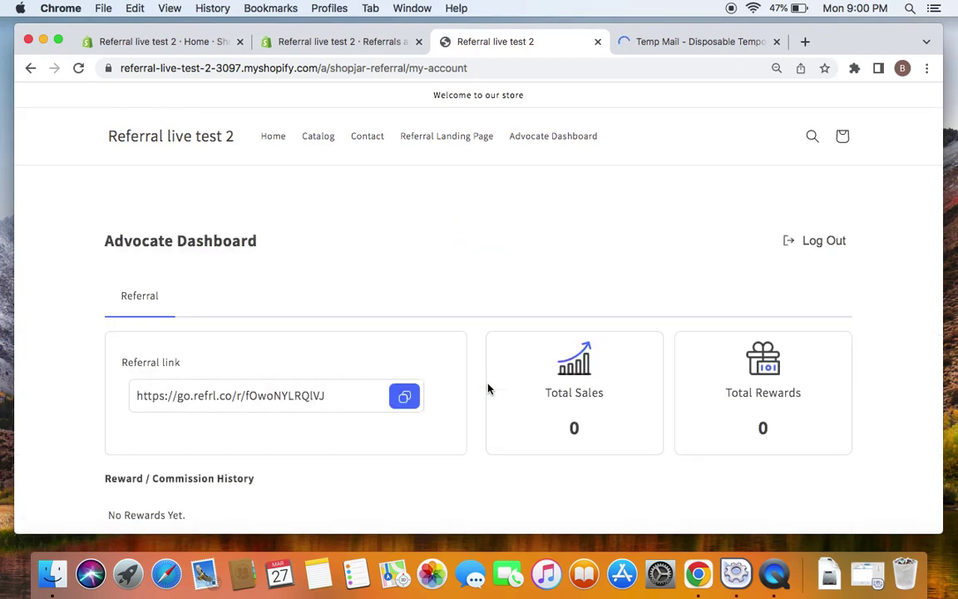
# Step: Review the member's Advocate Dashboard, including the referral link, total sales, total rewards and Reward / Commission History
pyautogui.scroll(-5, 488, 388)
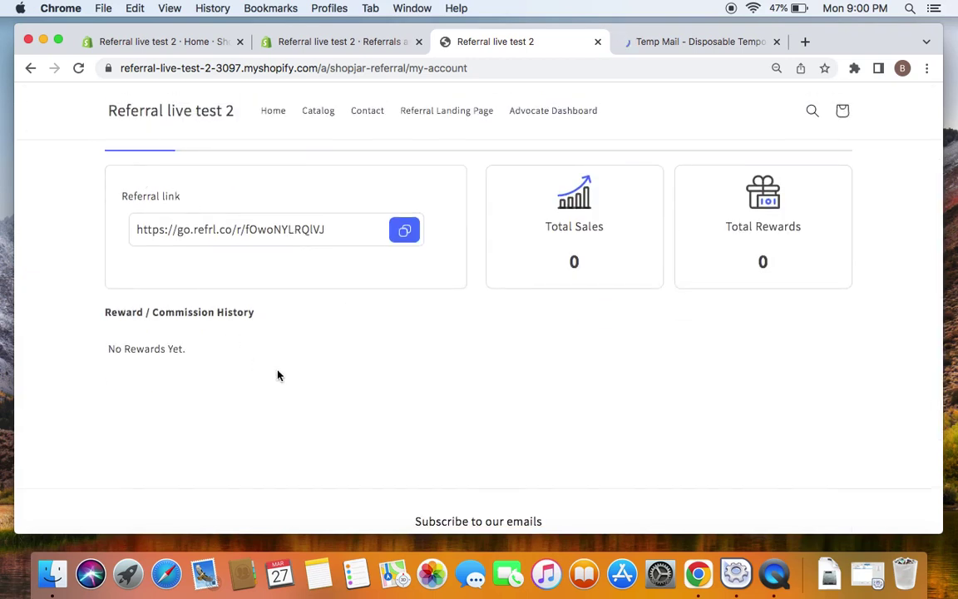
pyautogui.scroll(3, 319, 347)
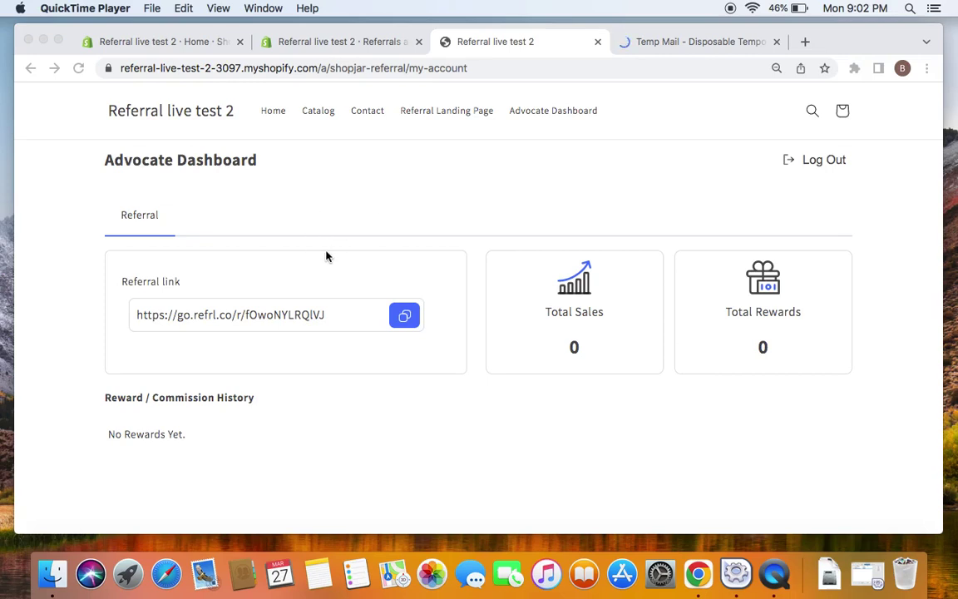
pyautogui.scroll(2, 283, 218)
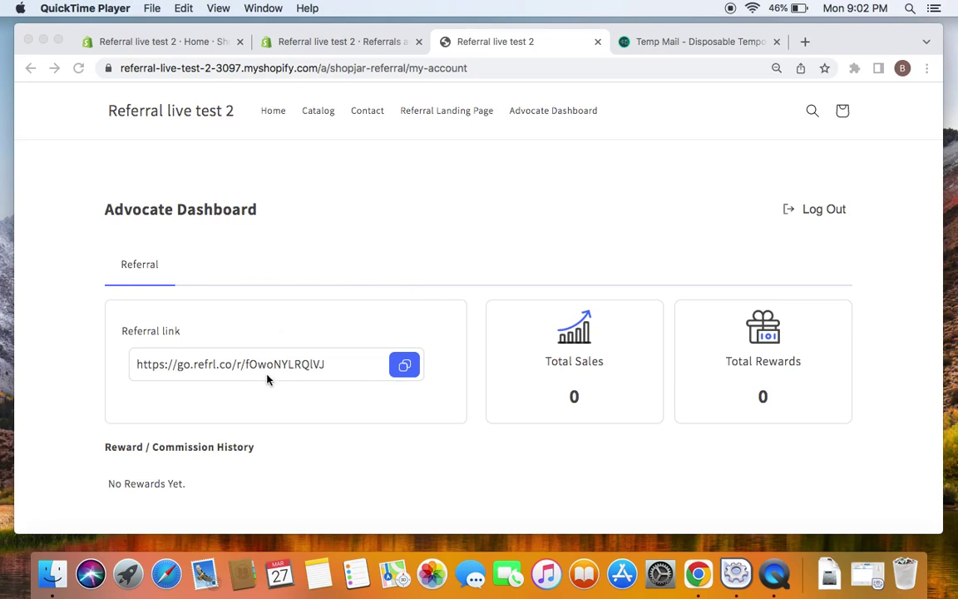
# Step: Open the storefront's Referral Landing Page from the Advocate Dashboard and review its Refer a friend sign-up form
pyautogui.scroll(-2, 372, 428)
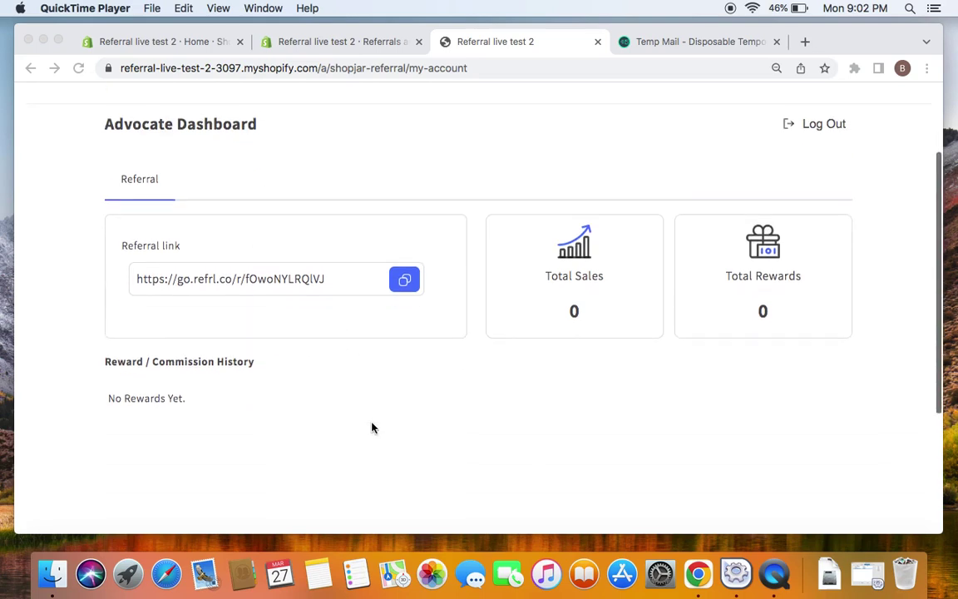
pyautogui.scroll(2, 372, 428)
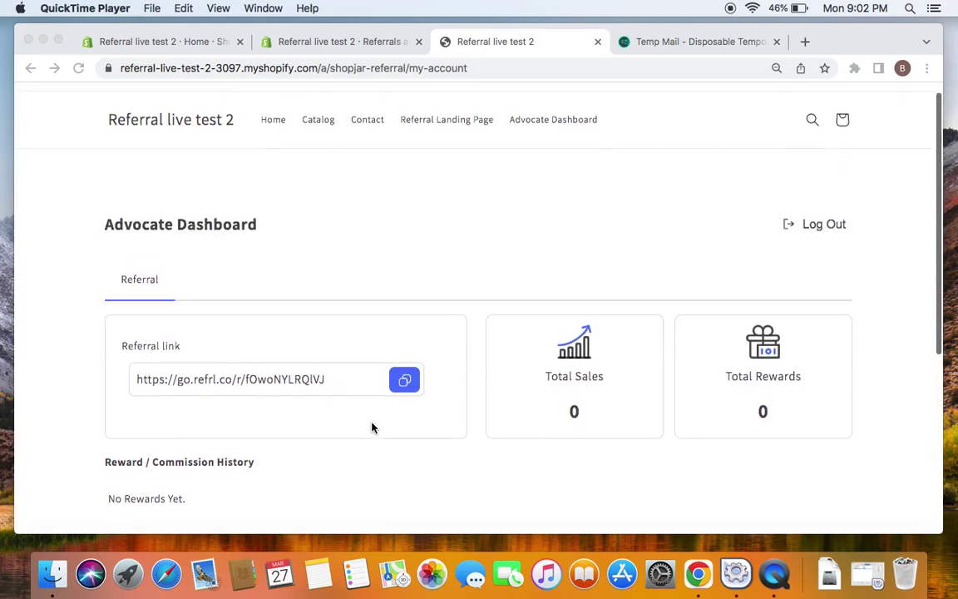
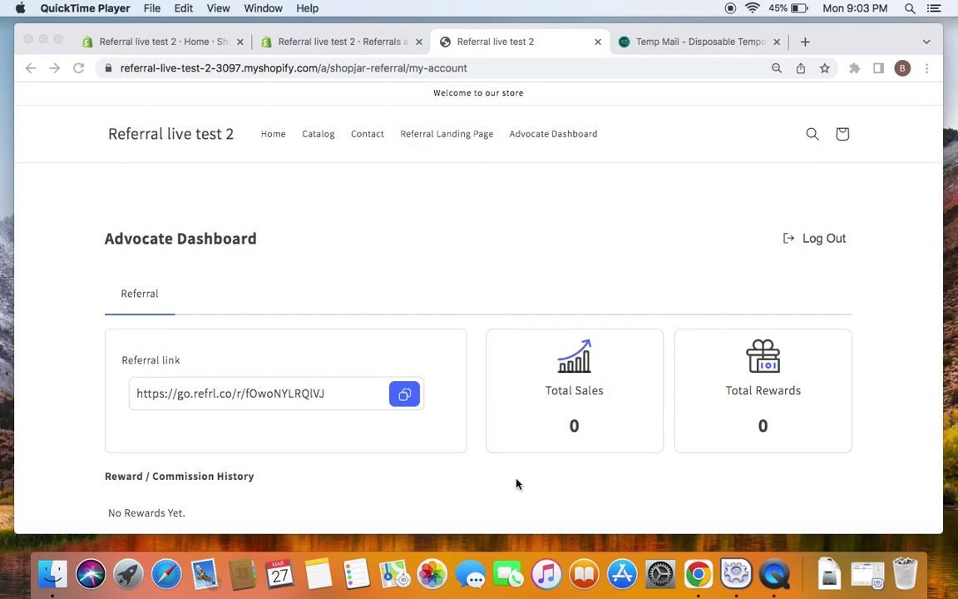
pyautogui.click(466, 136)
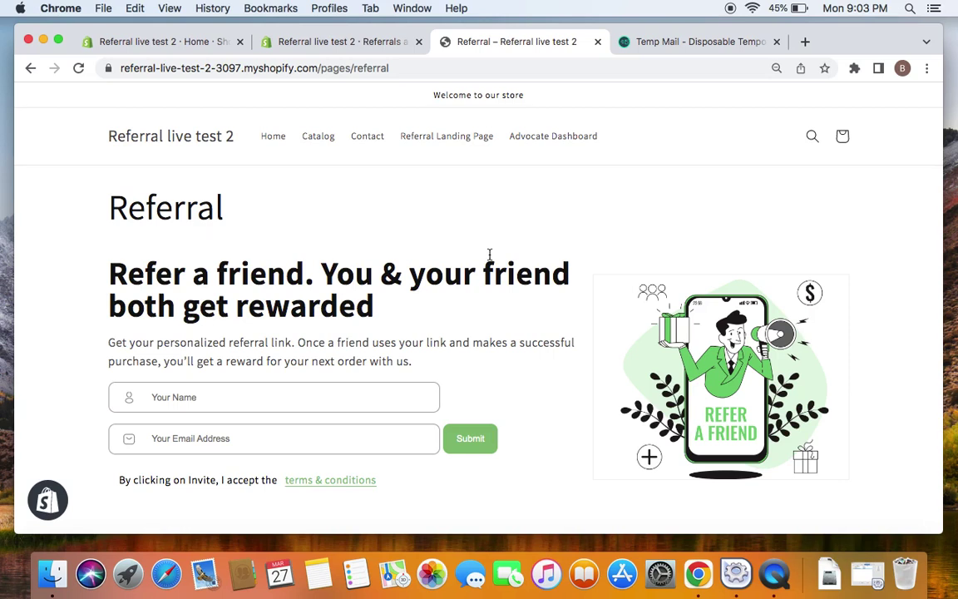
pyautogui.scroll(-2, 374, 270)
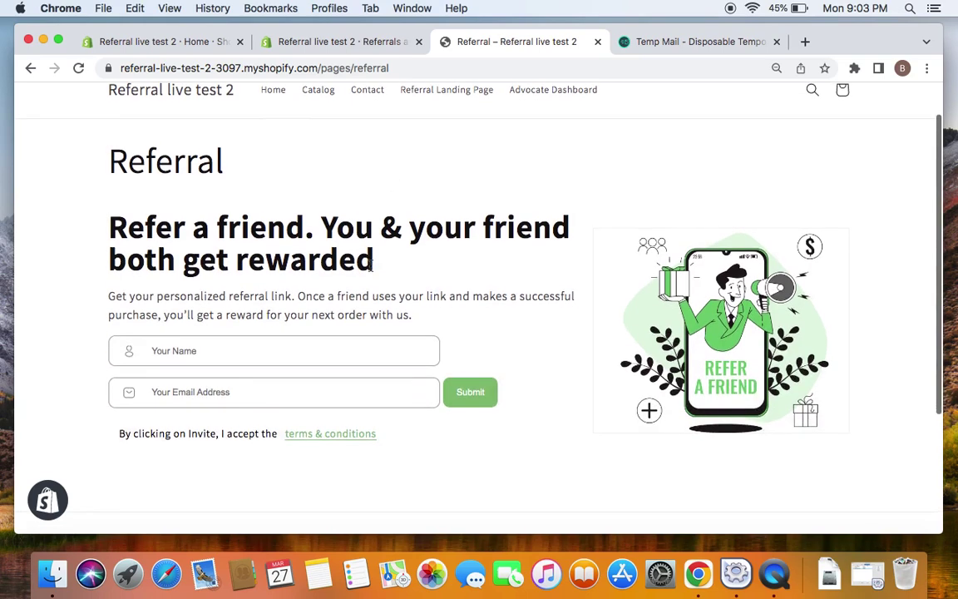
pyautogui.scroll(1, 333, 291)
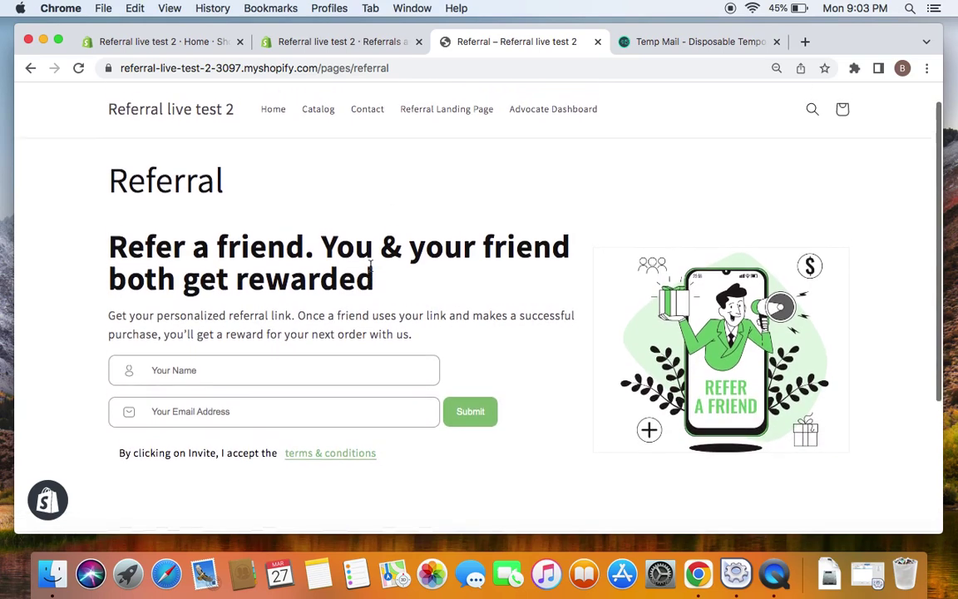
# Step: Sign up as an advocate on the Referral page with the advocate's name and email address, and submit the form
pyautogui.click(230, 364)
pyautogui.press('Tab')
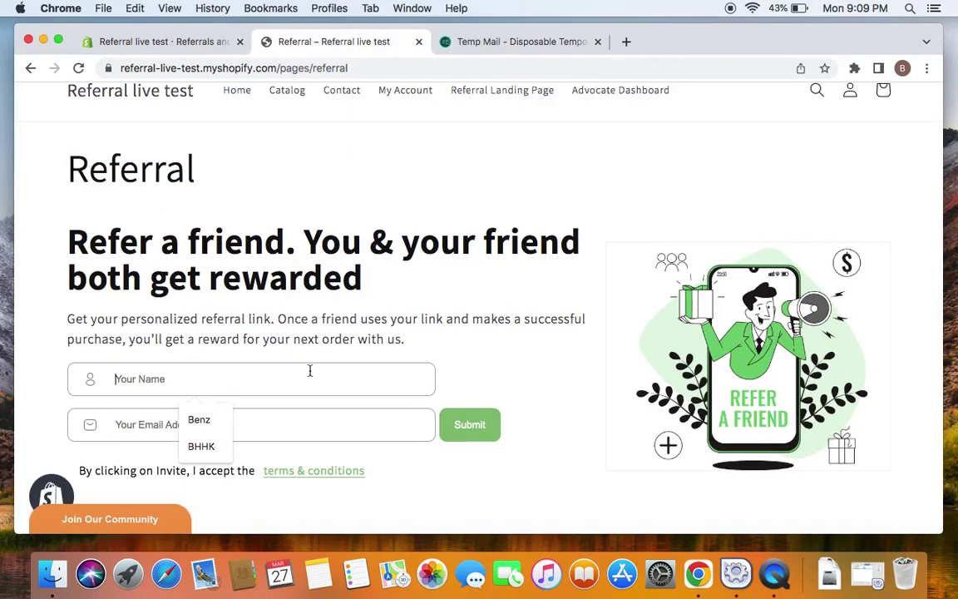
pyautogui.write('Benny')
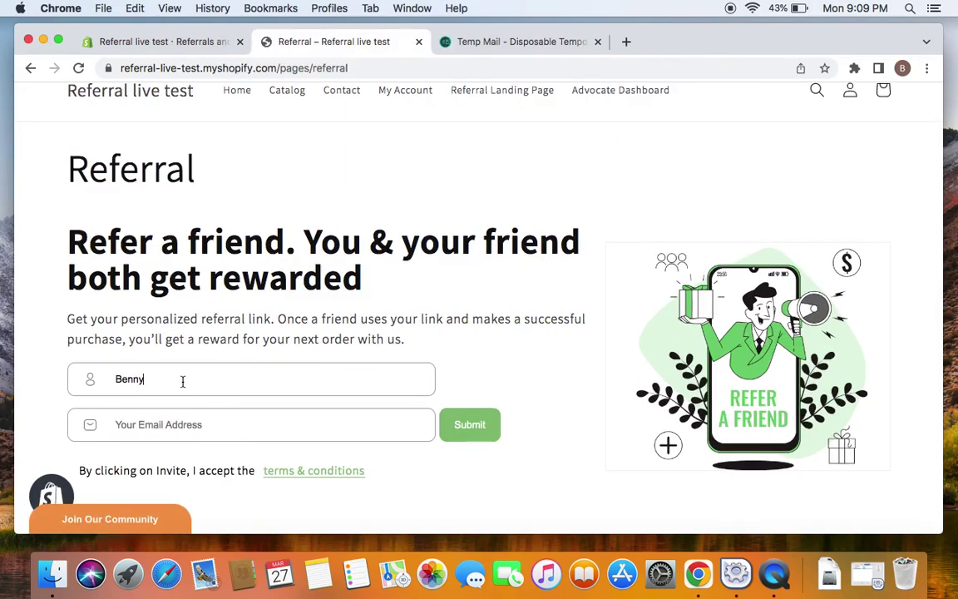
pyautogui.click(199, 430)
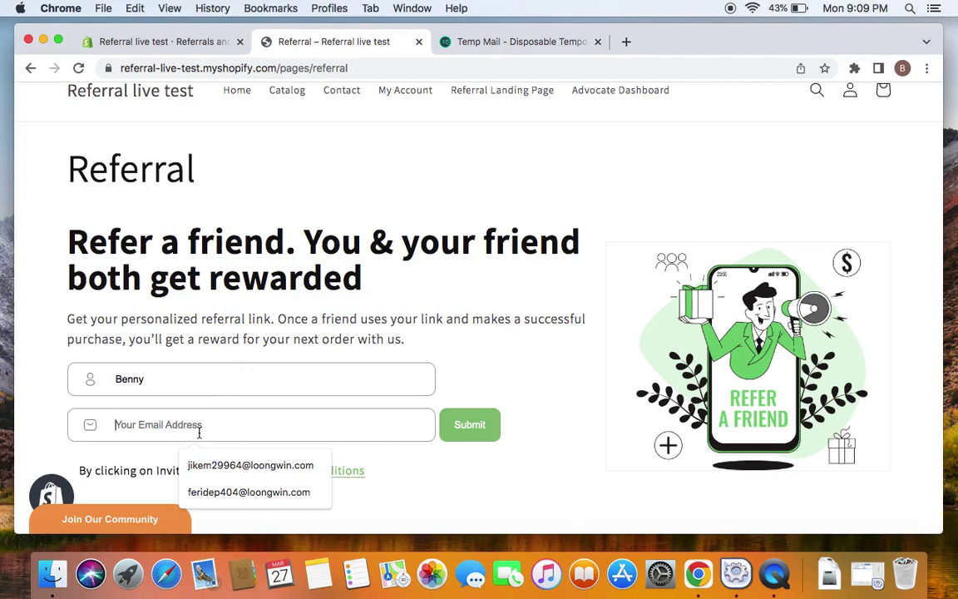
pyautogui.press('super+v')
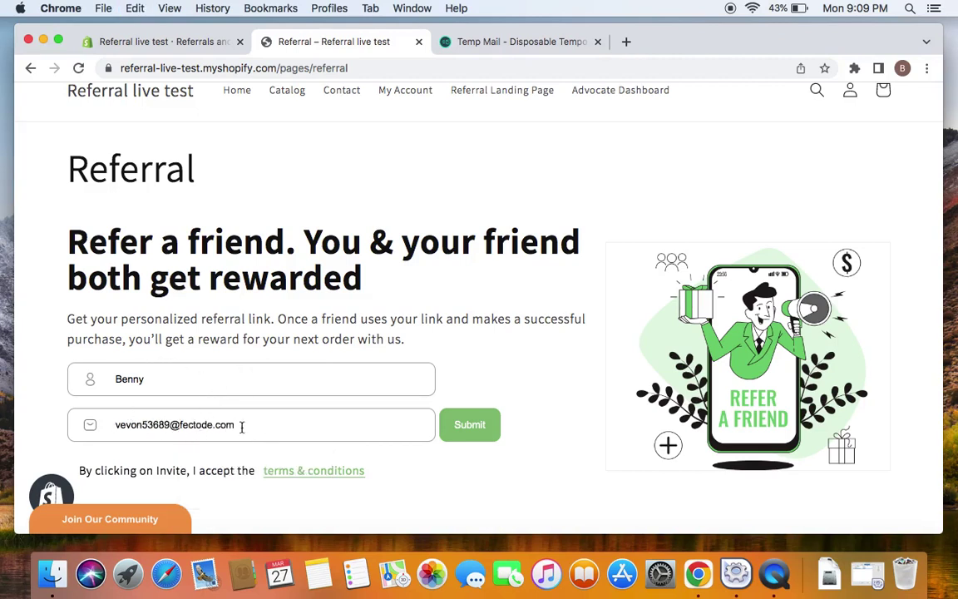
pyautogui.click(466, 426)
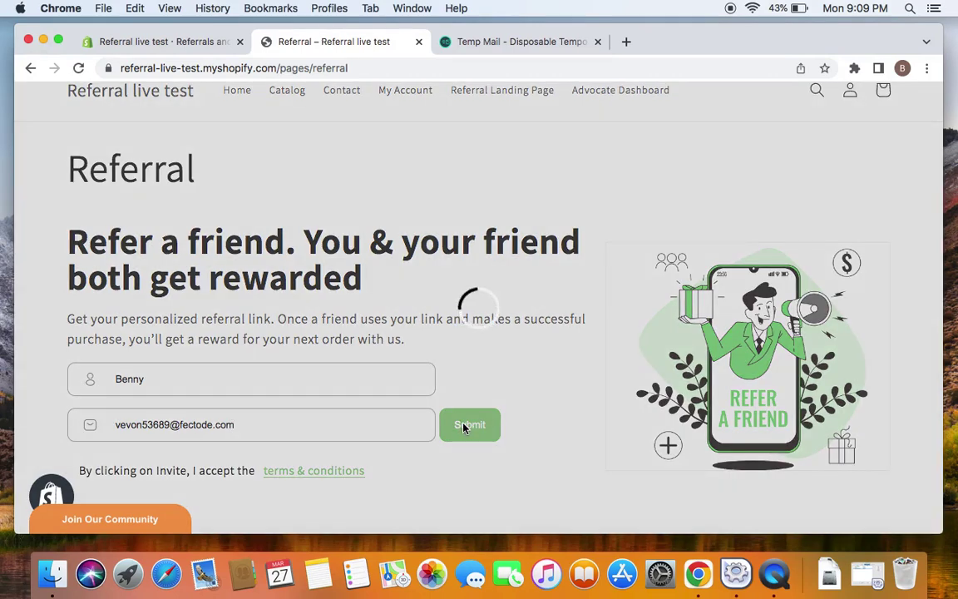
# Step: Look over the advocate's sharing options and send a referral invitation to the friend's email address
pyautogui.scroll(-1, 388, 404)
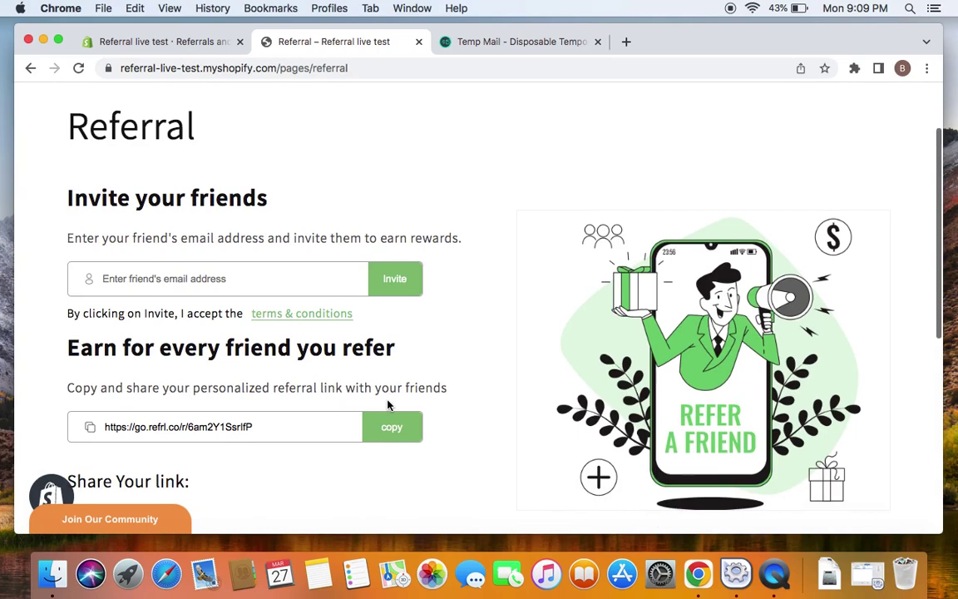
pyautogui.scroll(1, 388, 405)
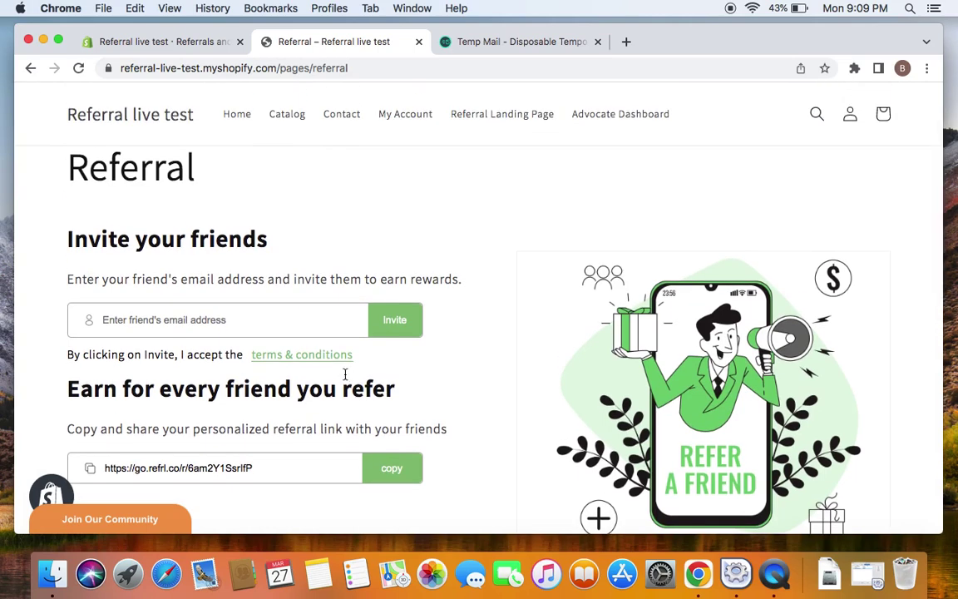
pyautogui.scroll(-1, 344, 374)
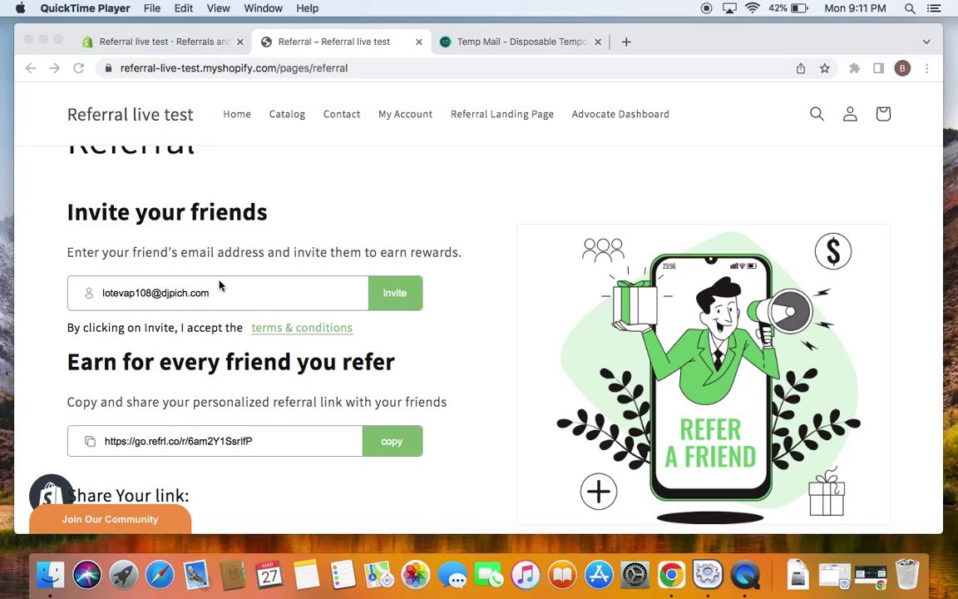
pyautogui.click(401, 300)
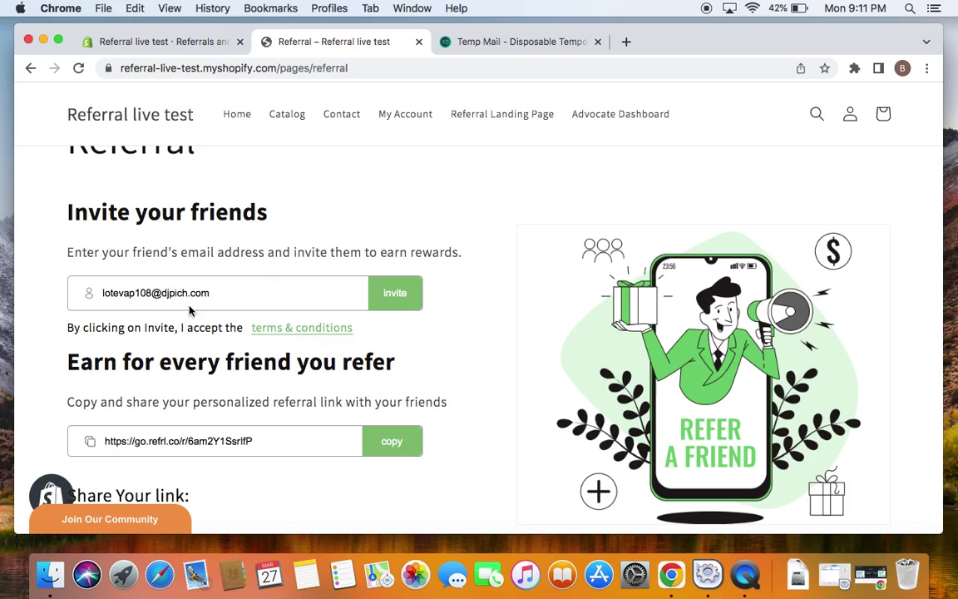
# Step: Copy the advocate's personalized referral link and open it in a new incognito window
pyautogui.scroll(-1, 442, 348)
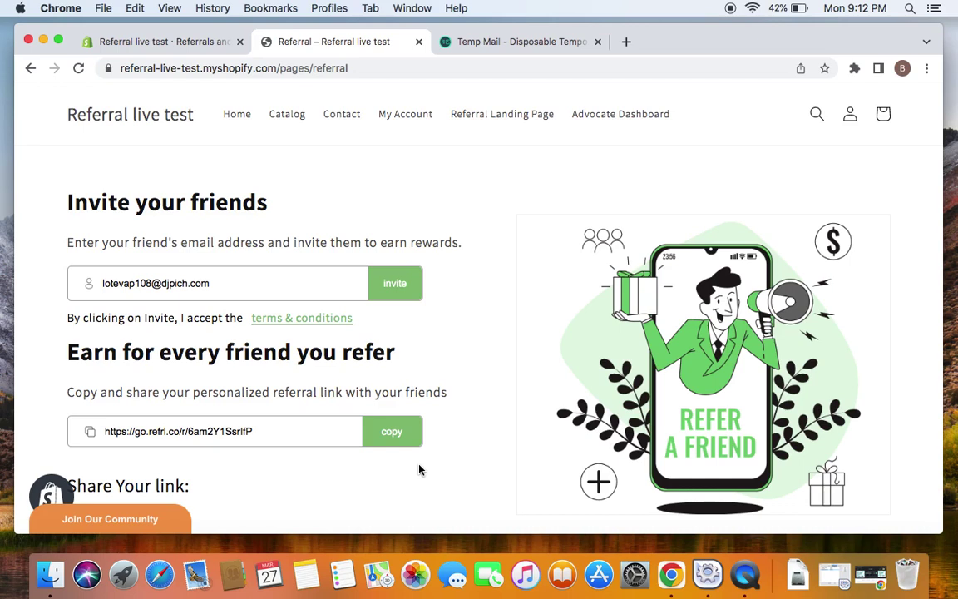
pyautogui.click(397, 441)
pyautogui.click(926, 70)
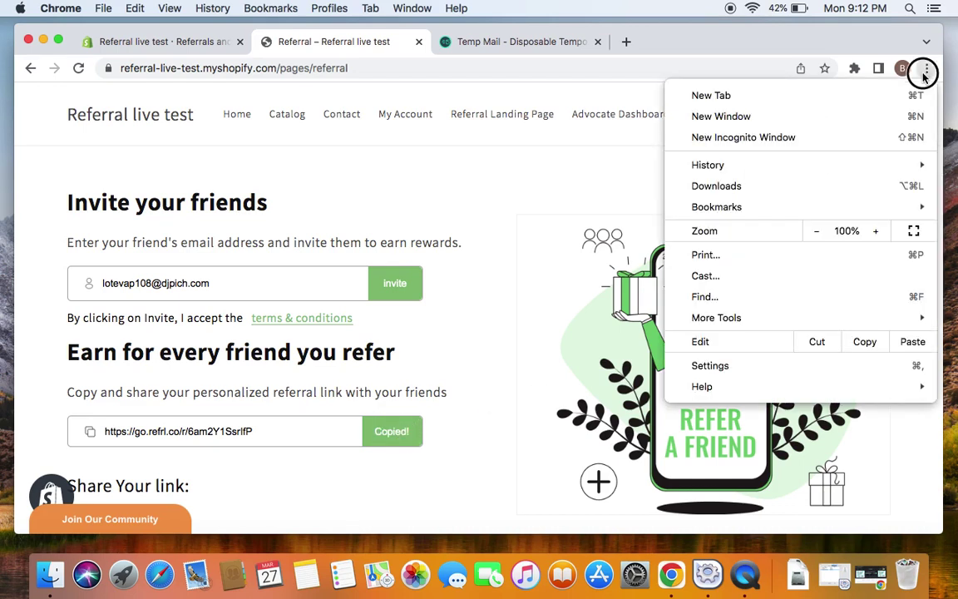
pyautogui.click(630, 218)
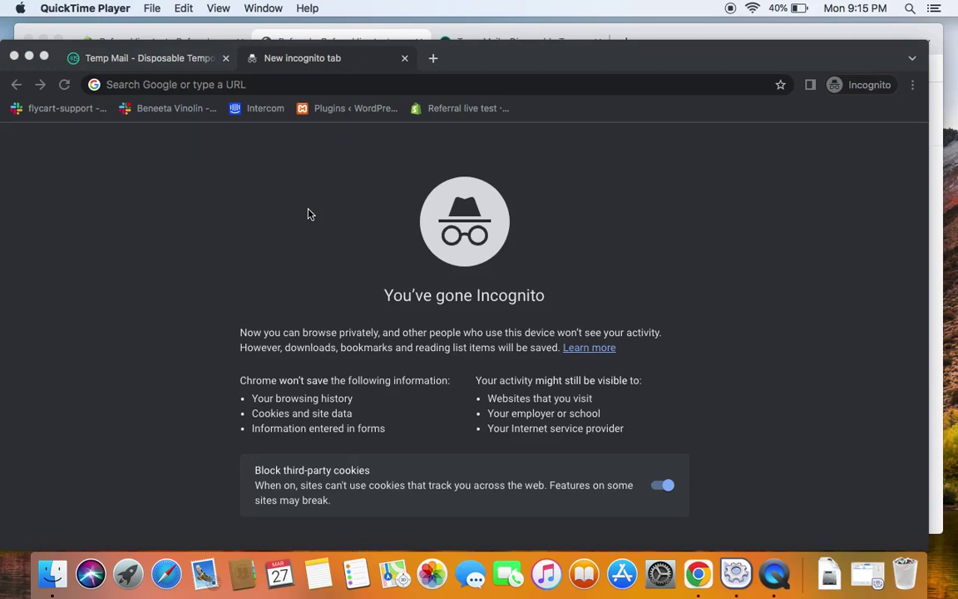
pyautogui.click(258, 86)
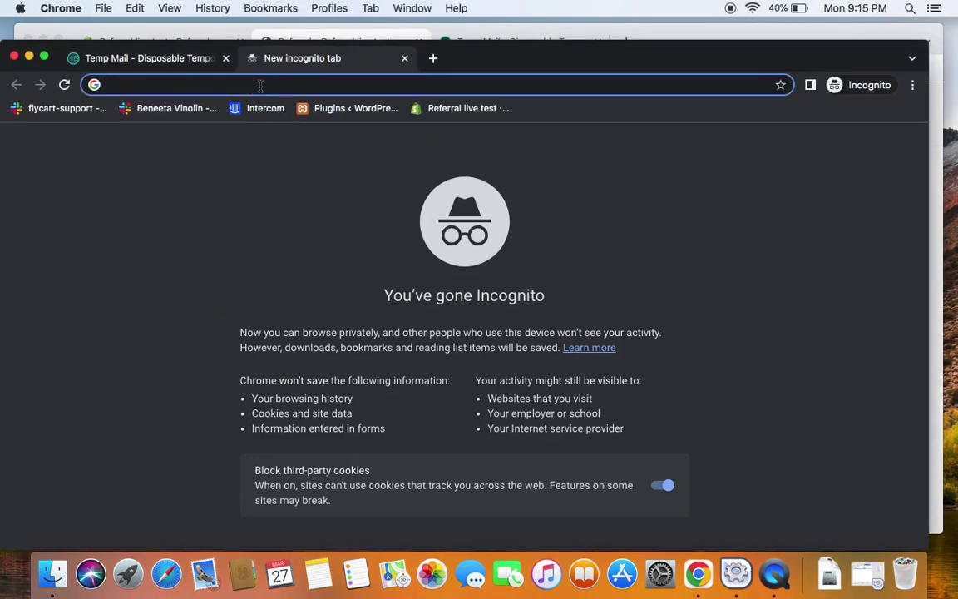
pyautogui.press('super+v')
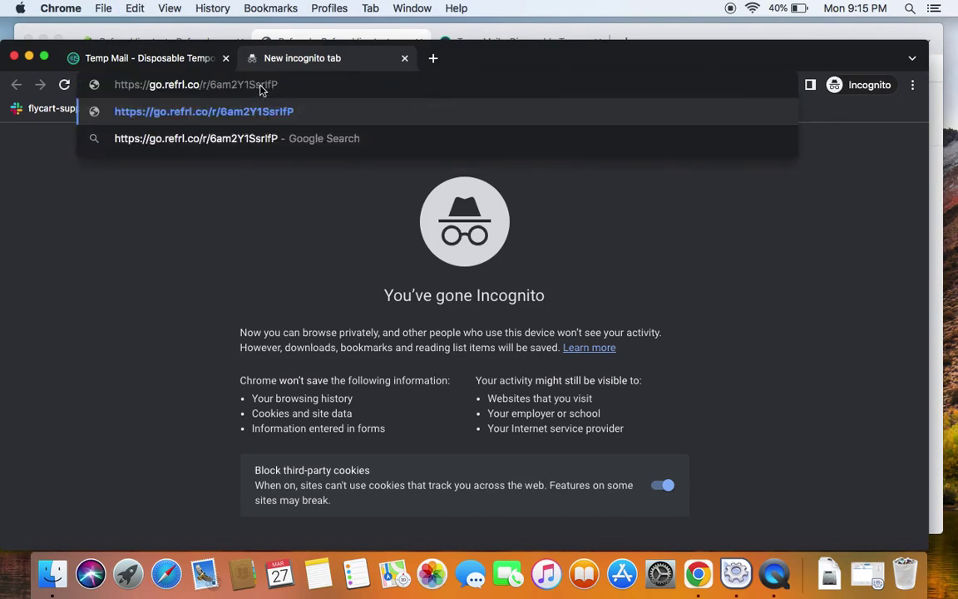
pyautogui.press('Return')
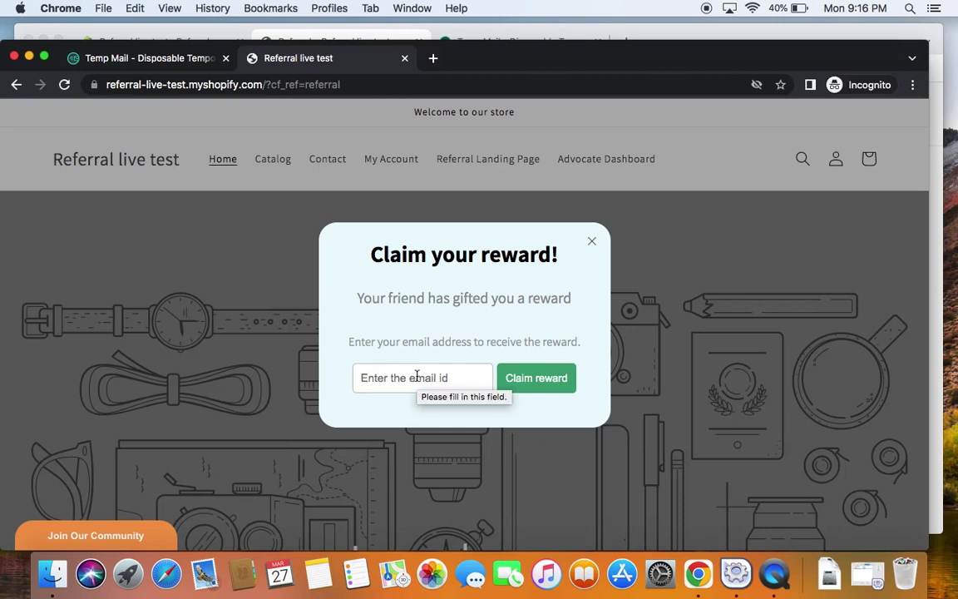
# Step: Claim the friend's reward with the friend's email address, and close the coupon code popup
pyautogui.press('super+v')
pyautogui.click(539, 382)
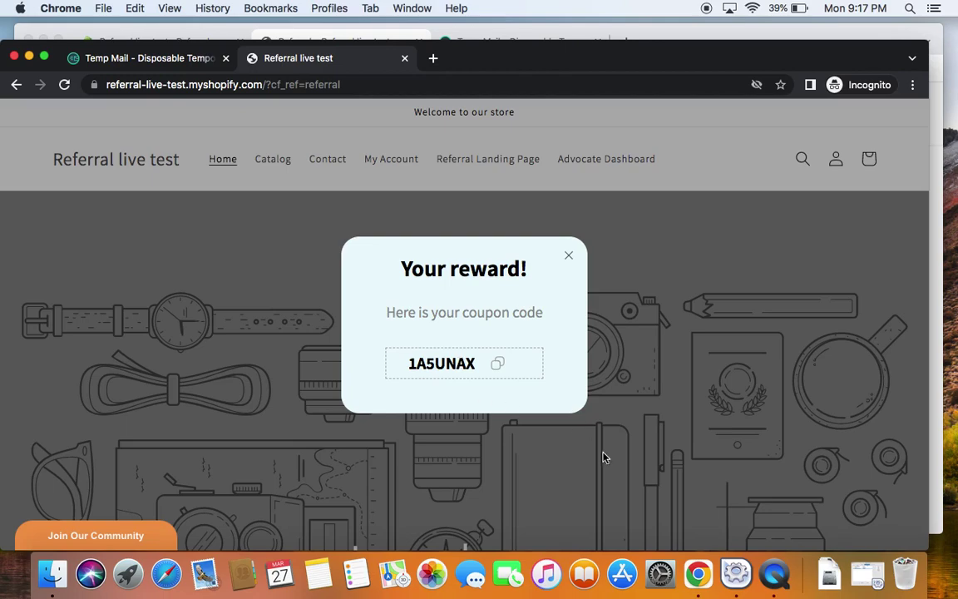
pyautogui.click(568, 258)
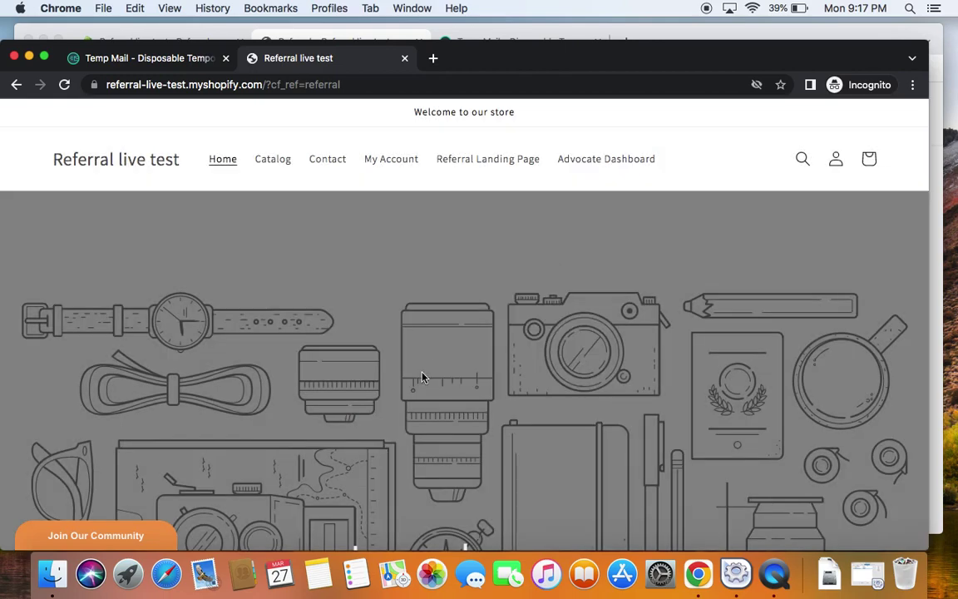
# Step: Find the Chequered Red Shirt in the store's product listing and add one to the cart
pyautogui.scroll(-15, 420, 374)
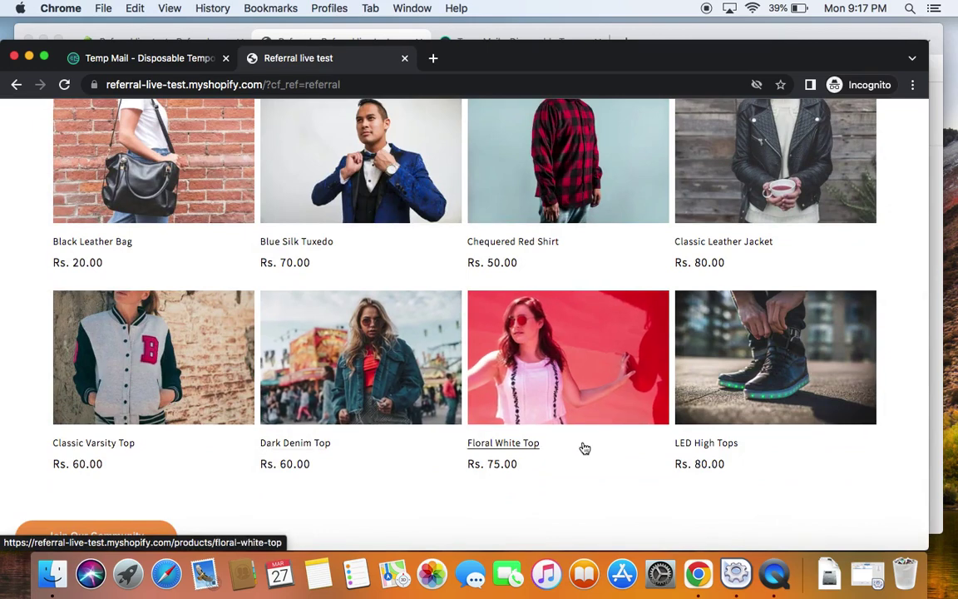
pyautogui.scroll(2, 526, 308)
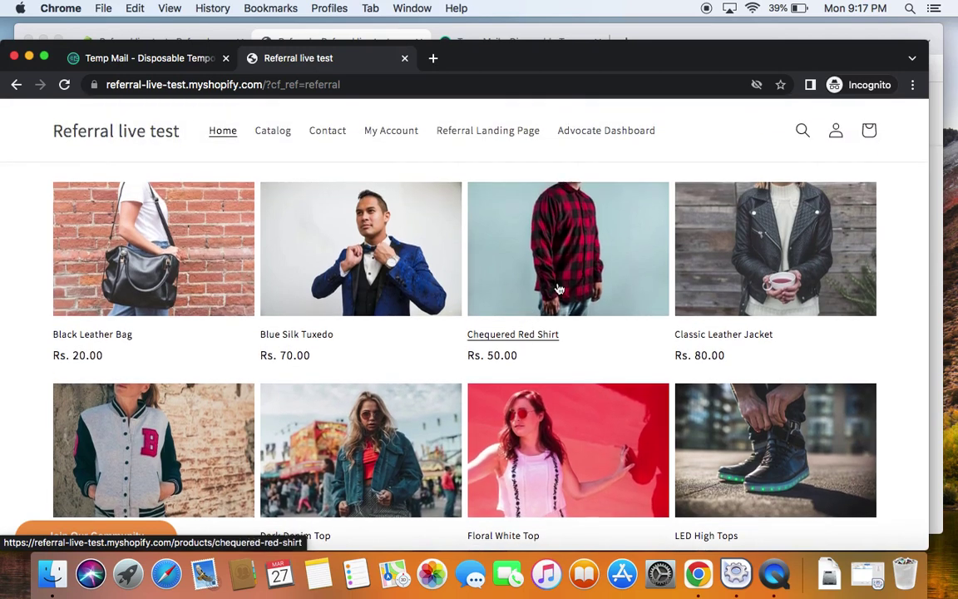
pyautogui.click(557, 290)
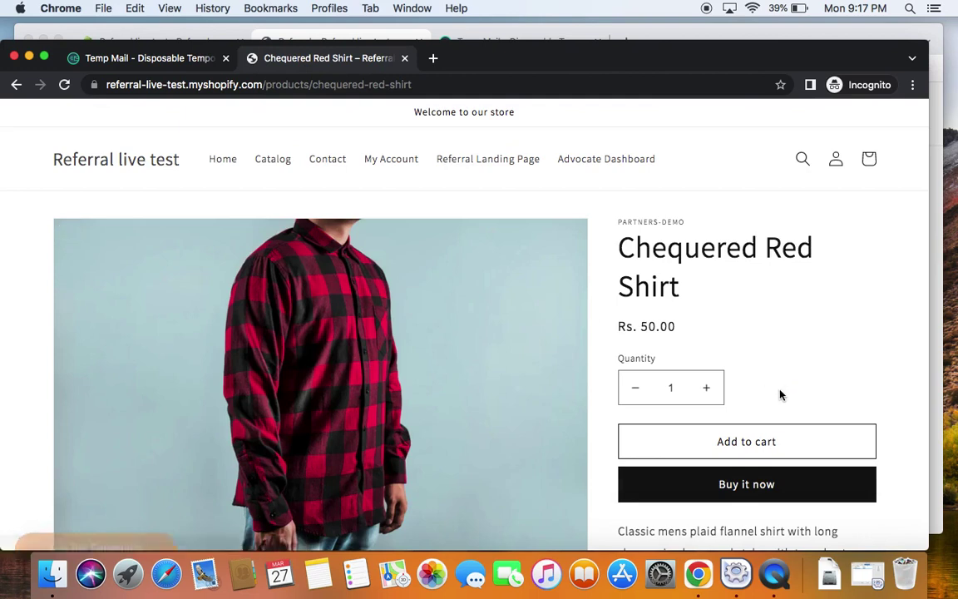
pyautogui.scroll(-2, 780, 394)
pyautogui.click(753, 376)
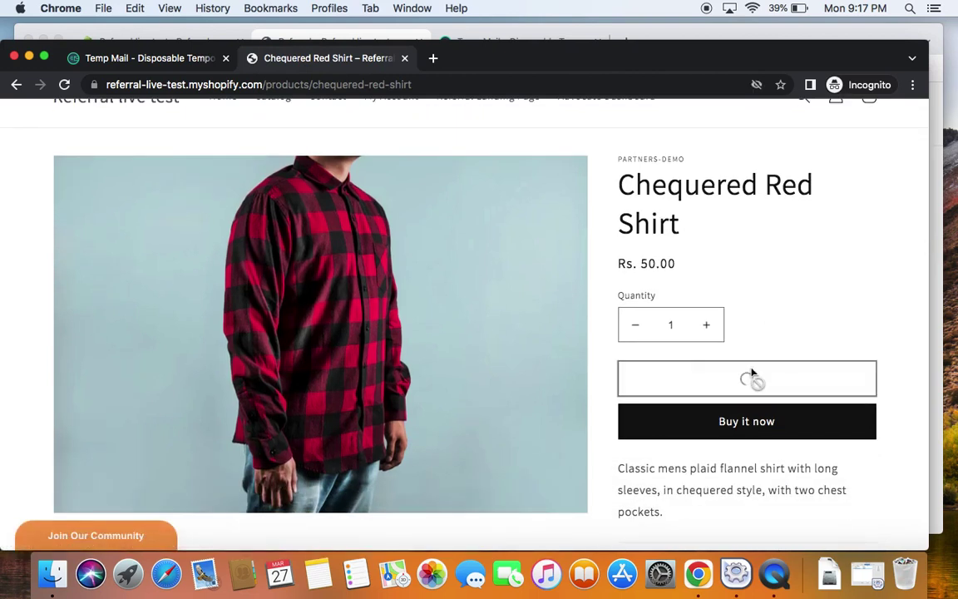
# Step: View the cart with the Chequered Red Shirt and proceed to checkout
pyautogui.click(735, 301)
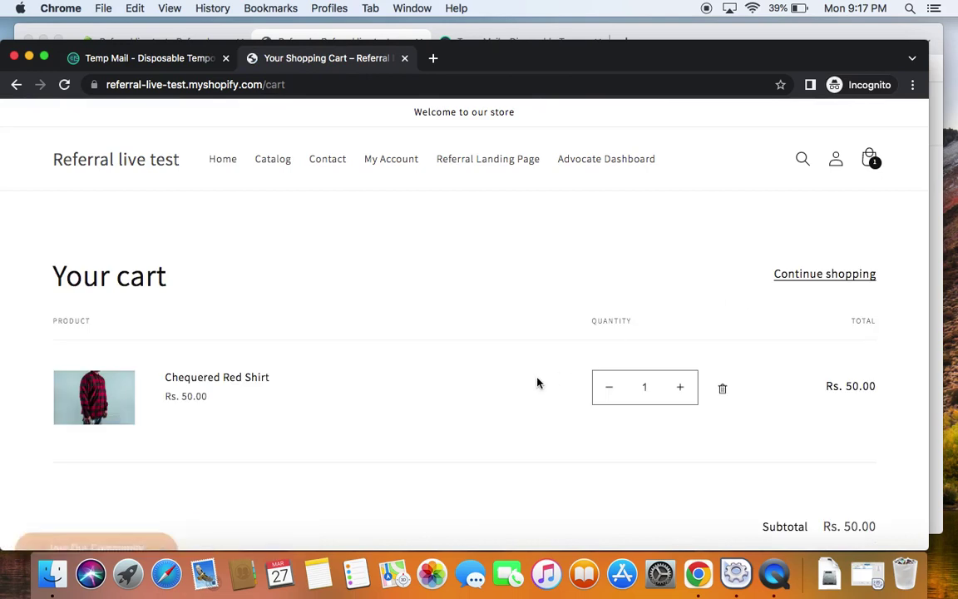
pyautogui.scroll(-3, 536, 384)
pyautogui.scroll(-2, 536, 382)
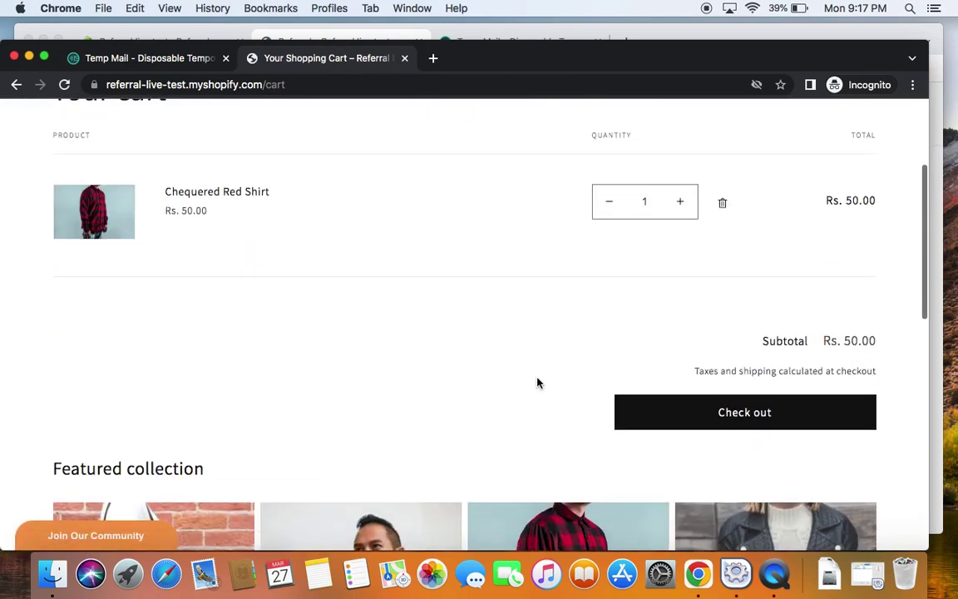
pyautogui.click(685, 418)
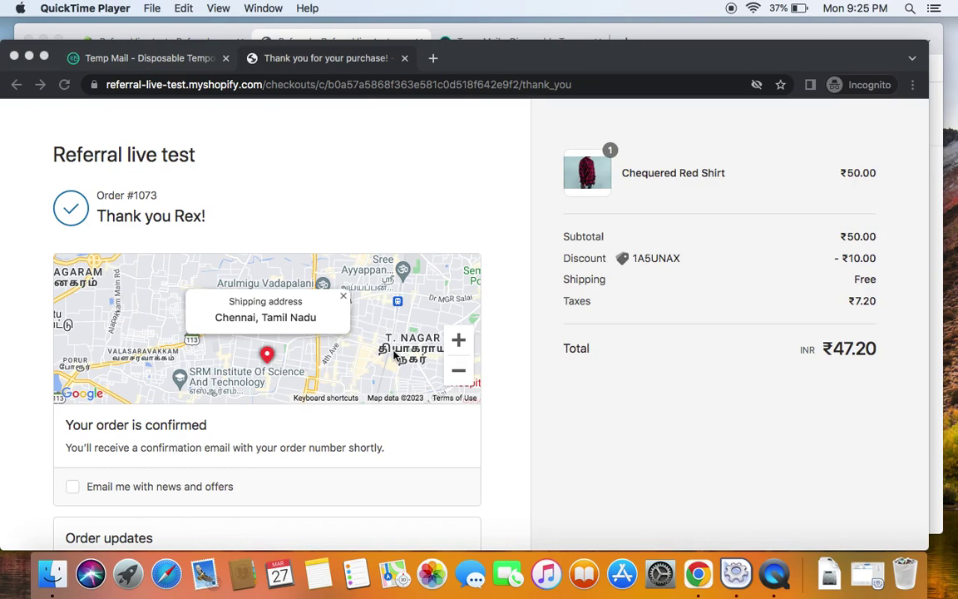
# Step: Review the order's thank-you page, including the coupon discount, order updates and the Refer & earn test section
pyautogui.scroll(-1, 396, 355)
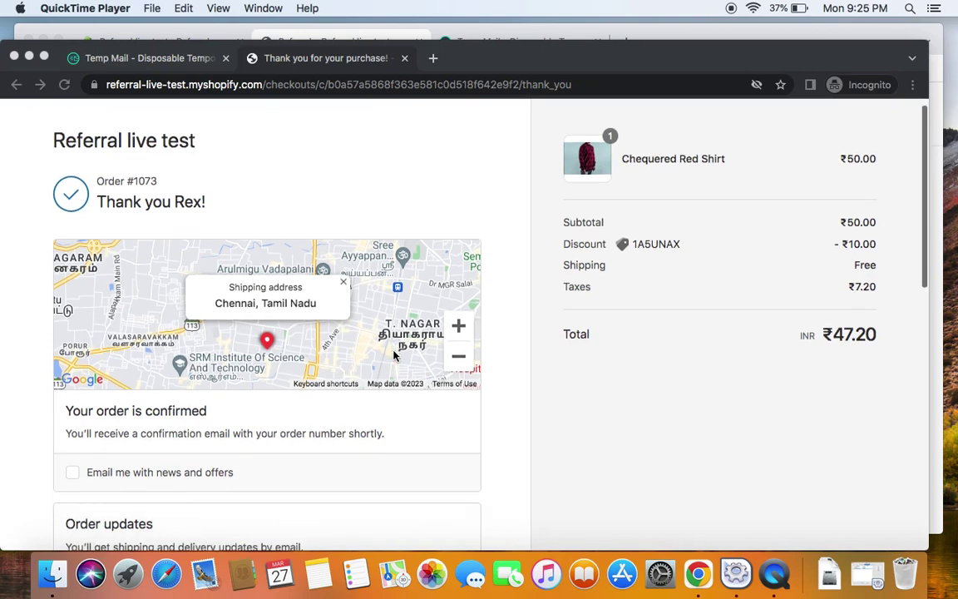
pyautogui.scroll(-6, 394, 356)
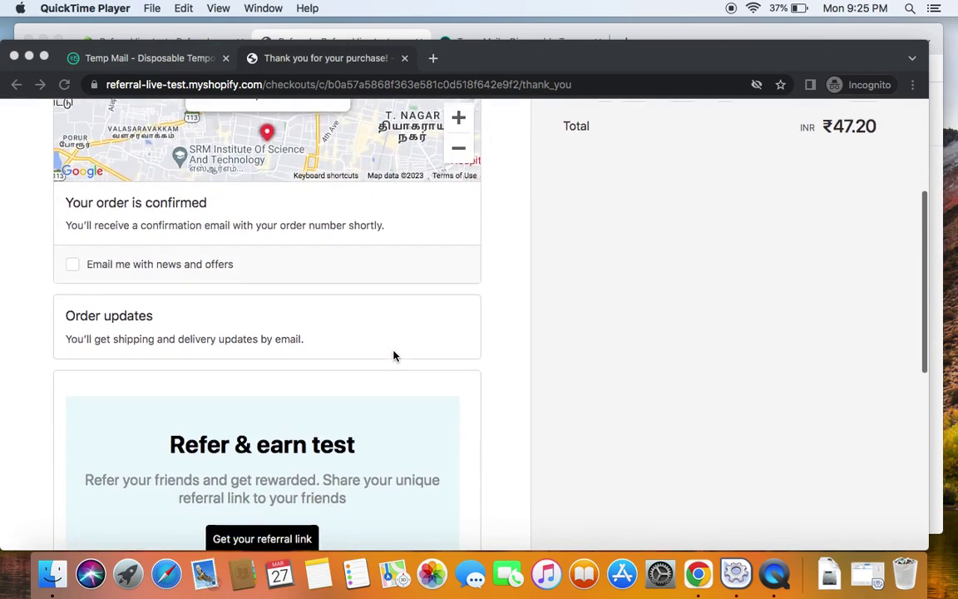
pyautogui.scroll(6, 395, 356)
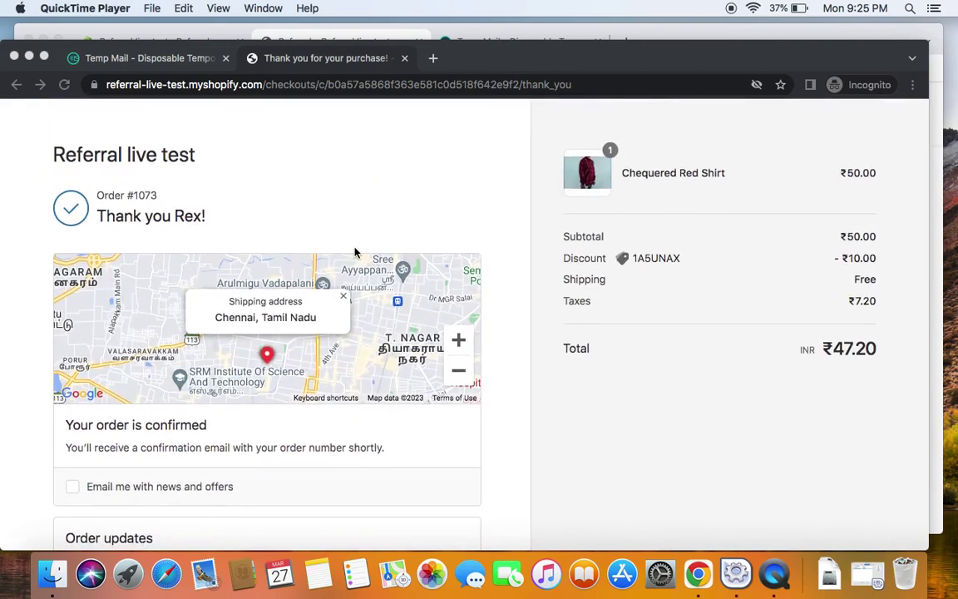
pyautogui.scroll(-1, 354, 252)
pyautogui.scroll(2, 354, 251)
pyautogui.scroll(-10, 354, 251)
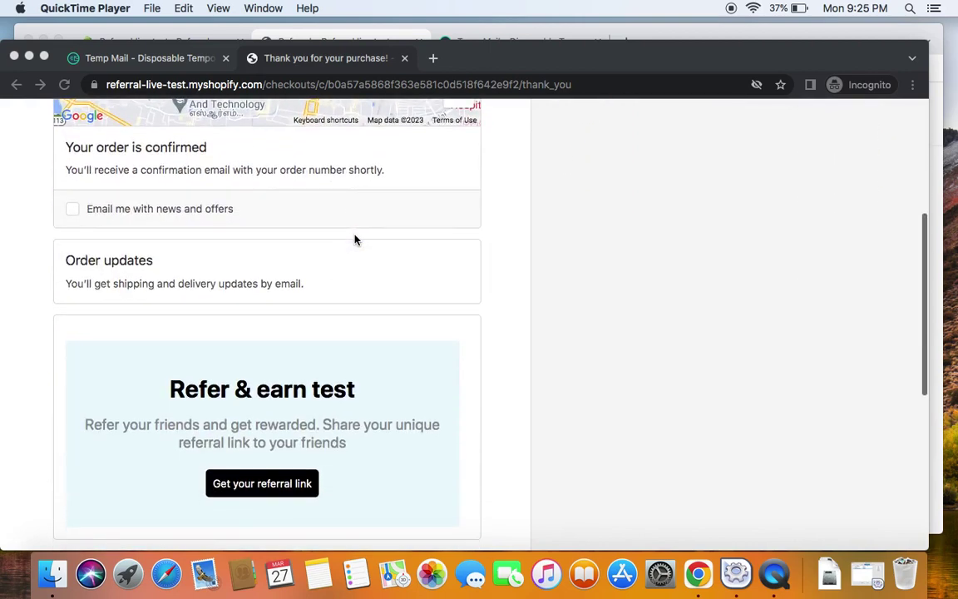
pyautogui.scroll(1, 356, 239)
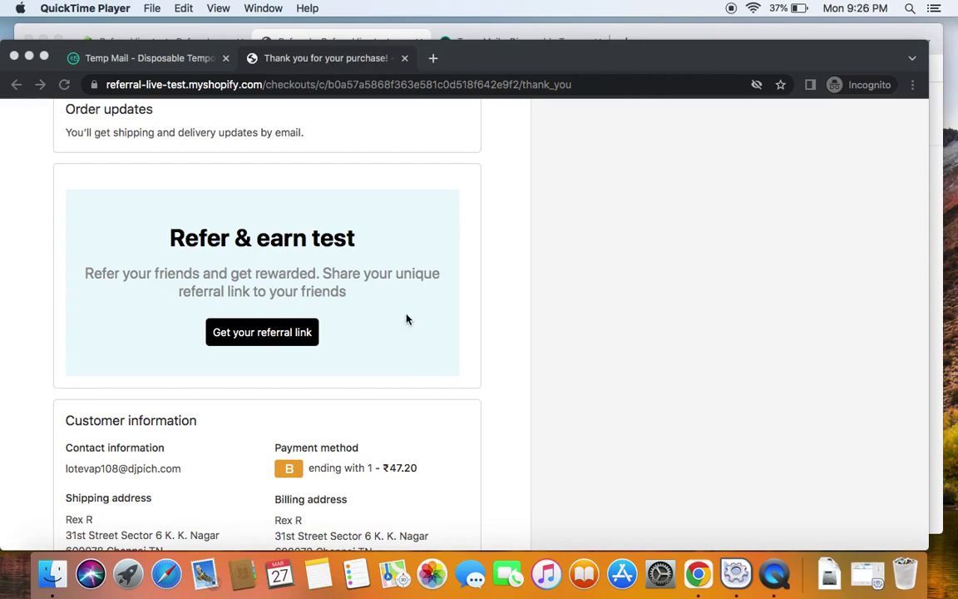
# Step: Examine the order summary and the Get your referral link section again on the friend's order confirmation page
pyautogui.scroll(3, 406, 318)
pyautogui.scroll(-2, 408, 319)
pyautogui.scroll(-1, 406, 319)
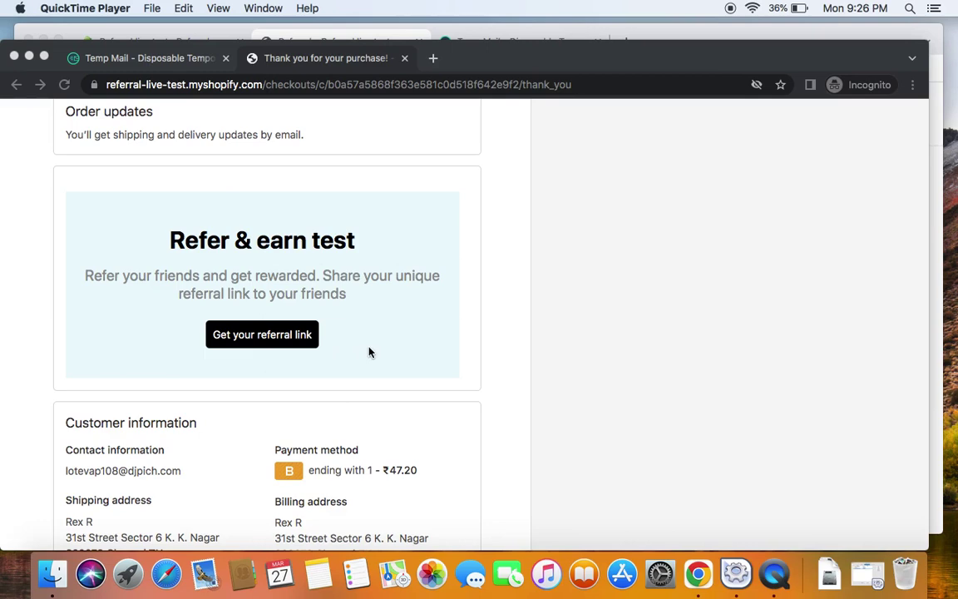
pyautogui.scroll(5, 370, 353)
pyautogui.scroll(1, 422, 301)
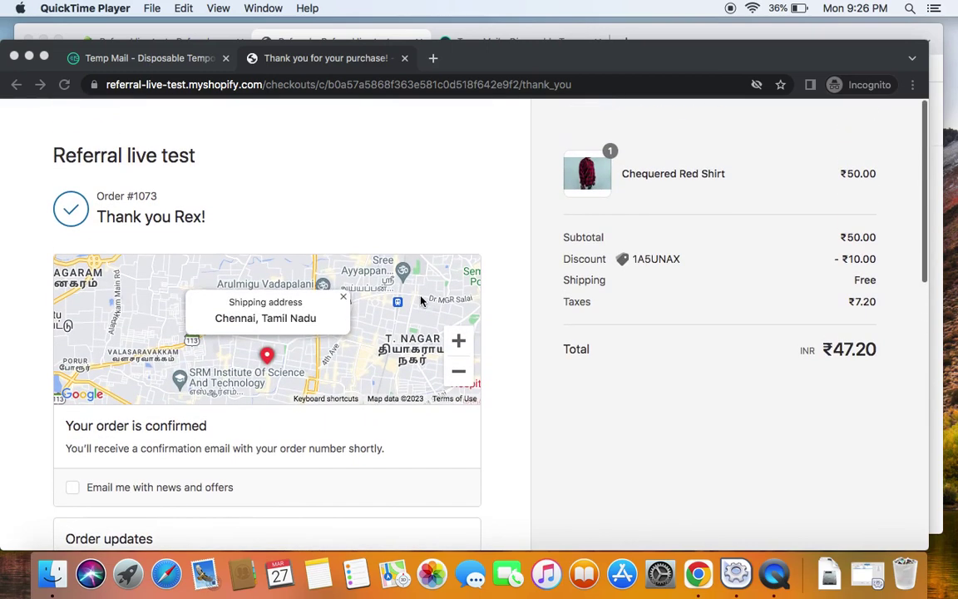
pyautogui.scroll(-4, 372, 343)
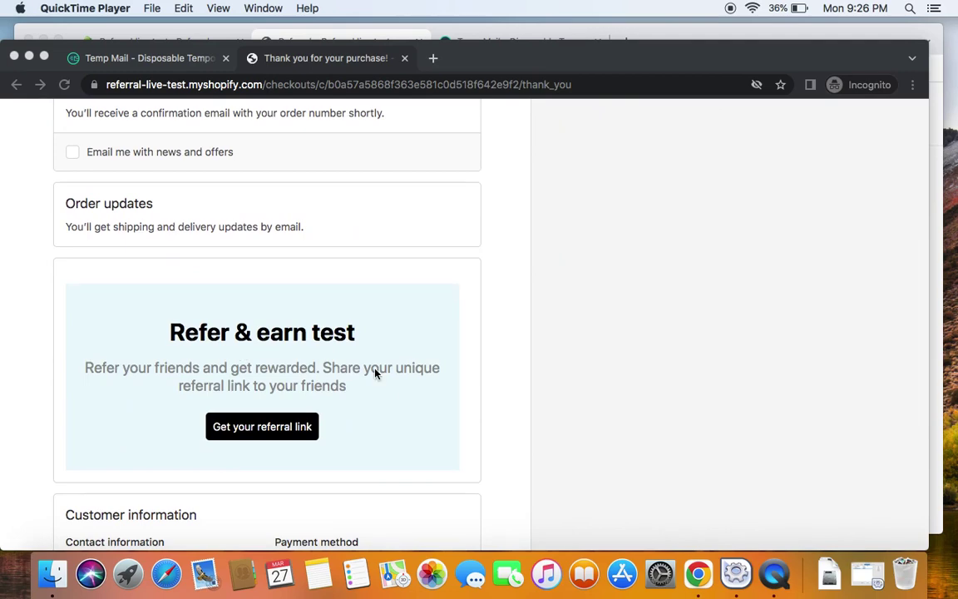
pyautogui.scroll(4, 337, 289)
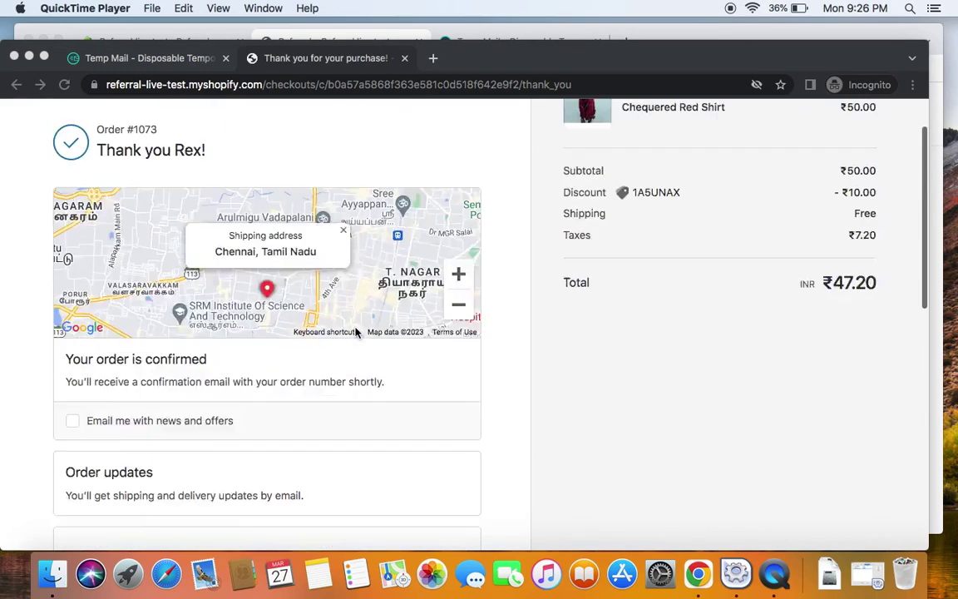
pyautogui.scroll(-3, 415, 435)
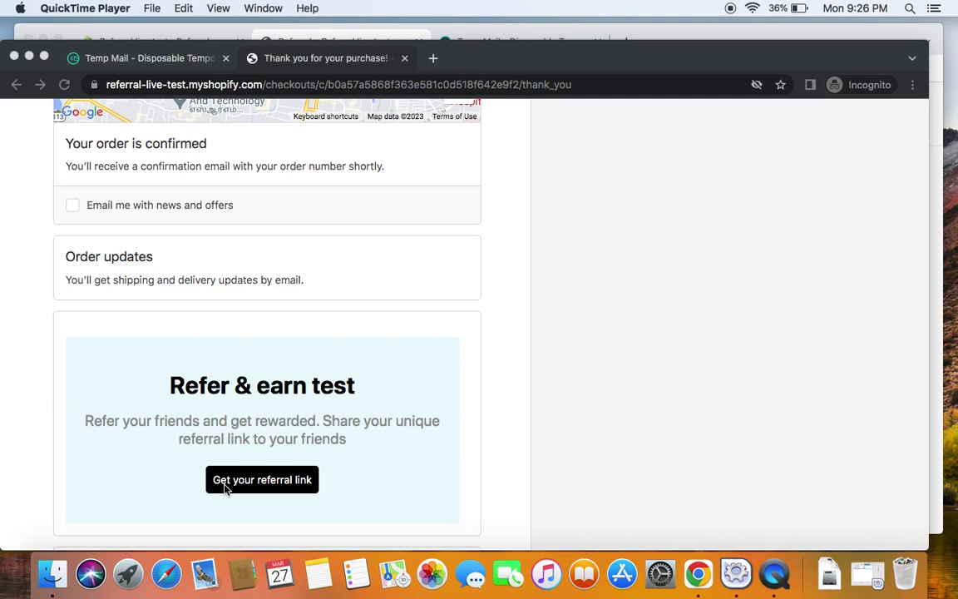
pyautogui.scroll(5, 342, 364)
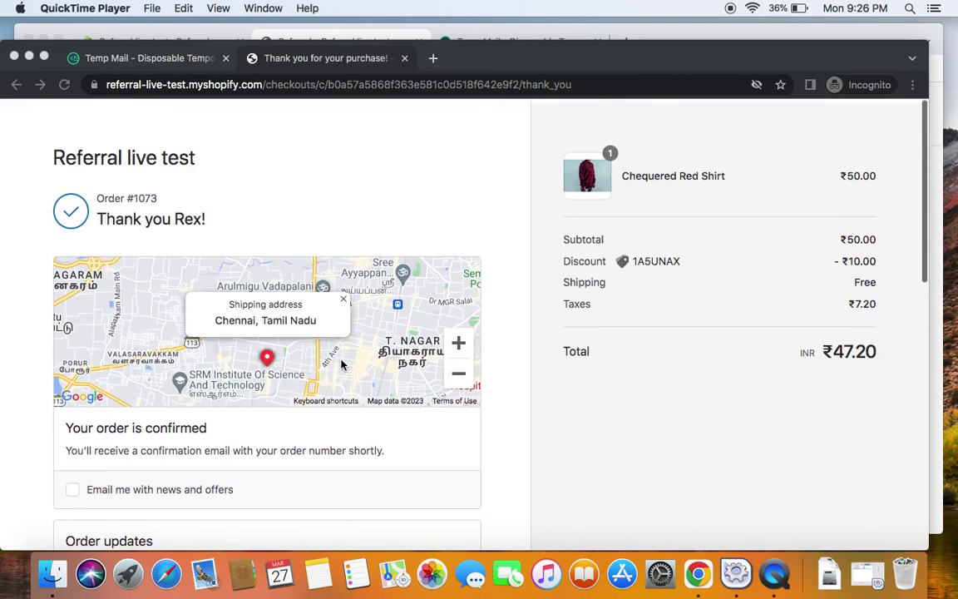
pyautogui.scroll(-5, 399, 349)
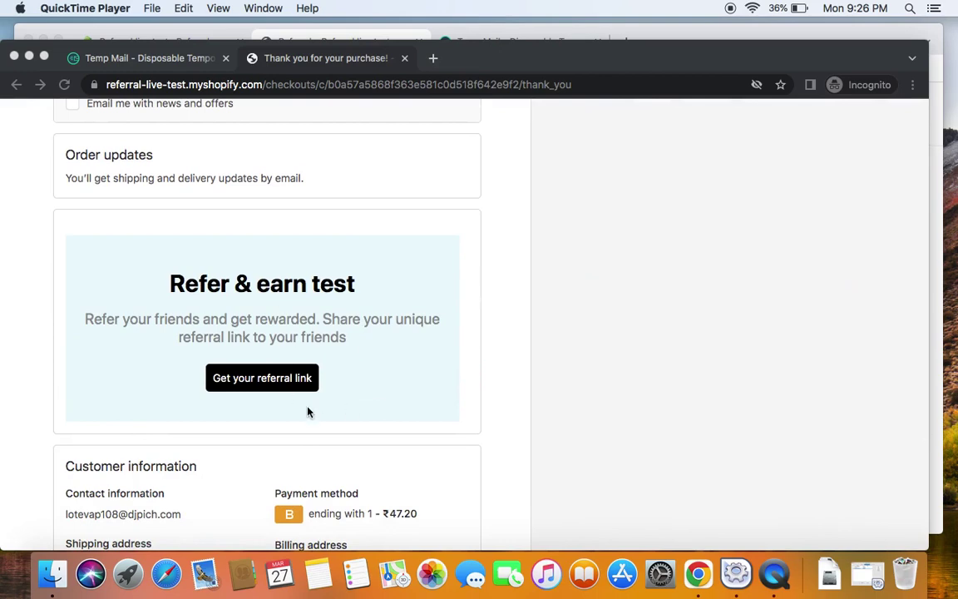
pyautogui.scroll(5, 441, 391)
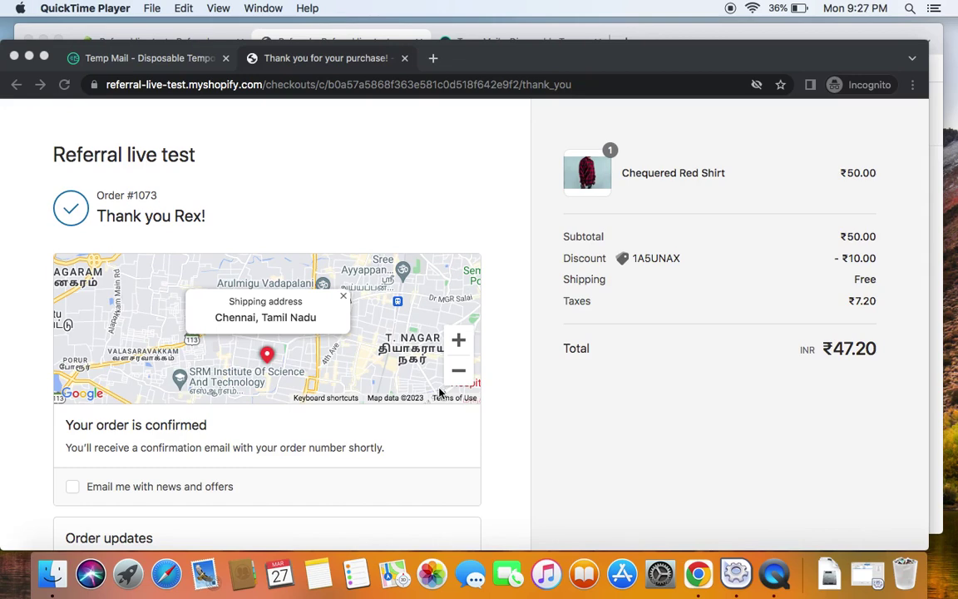
# Step: Switch back to the Referrals and Affiliates admin and open the Reward Claim Pop-up customization from the Programs page's Branding section
pyautogui.click(29, 56)
pyautogui.click(164, 41)
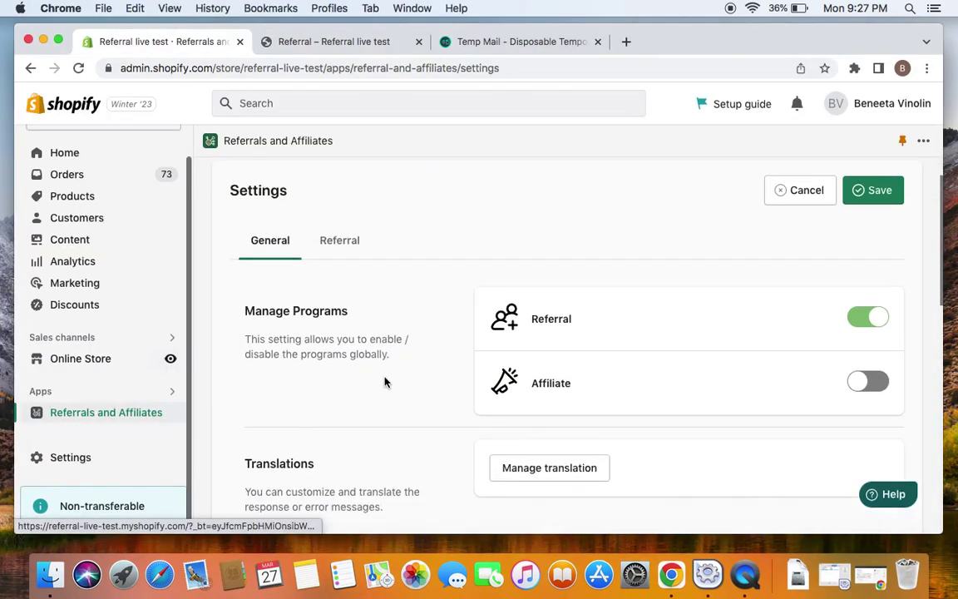
pyautogui.click(333, 188)
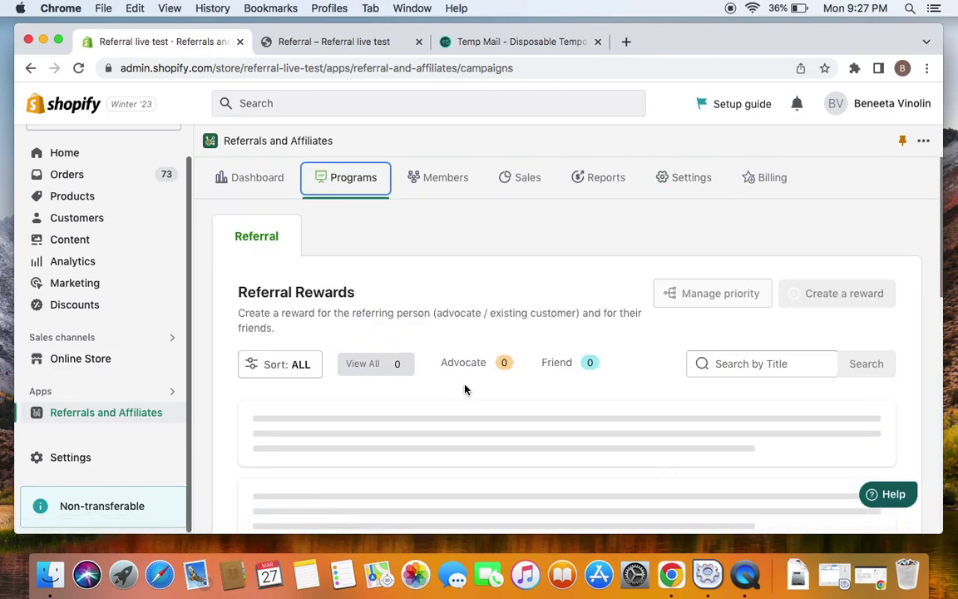
pyautogui.scroll(-4, 465, 390)
pyautogui.scroll(-3, 465, 390)
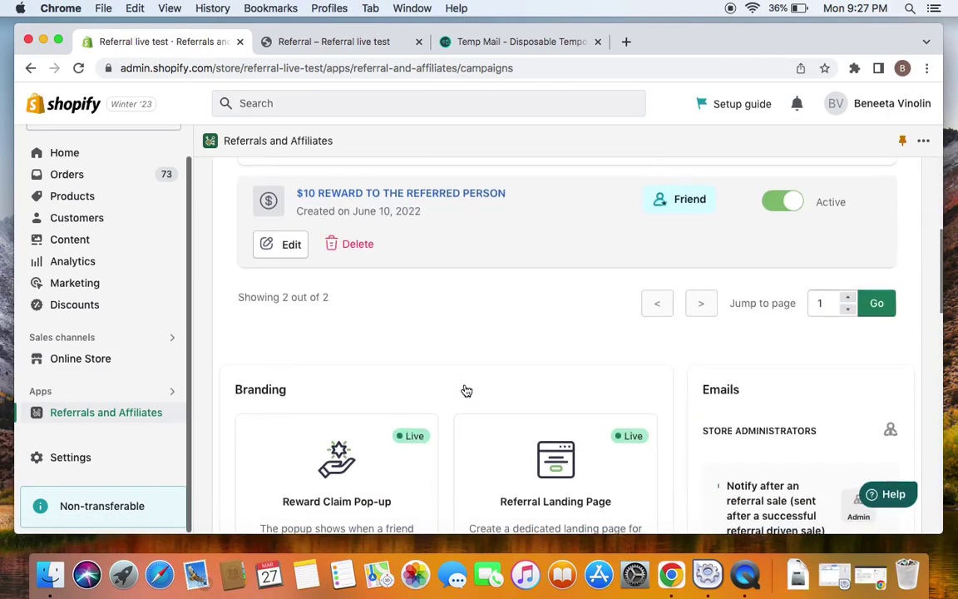
pyautogui.scroll(-5, 458, 385)
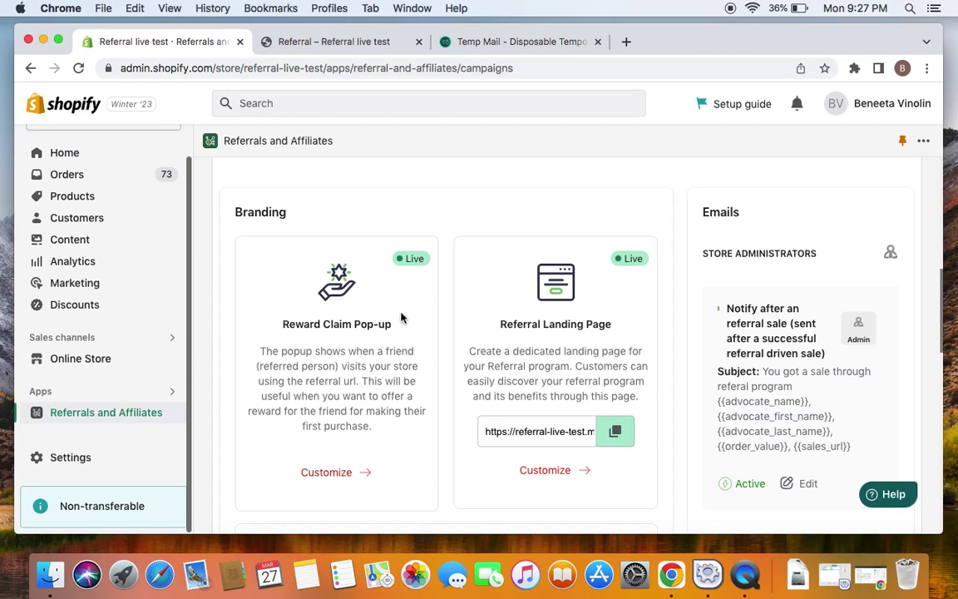
pyautogui.click(328, 475)
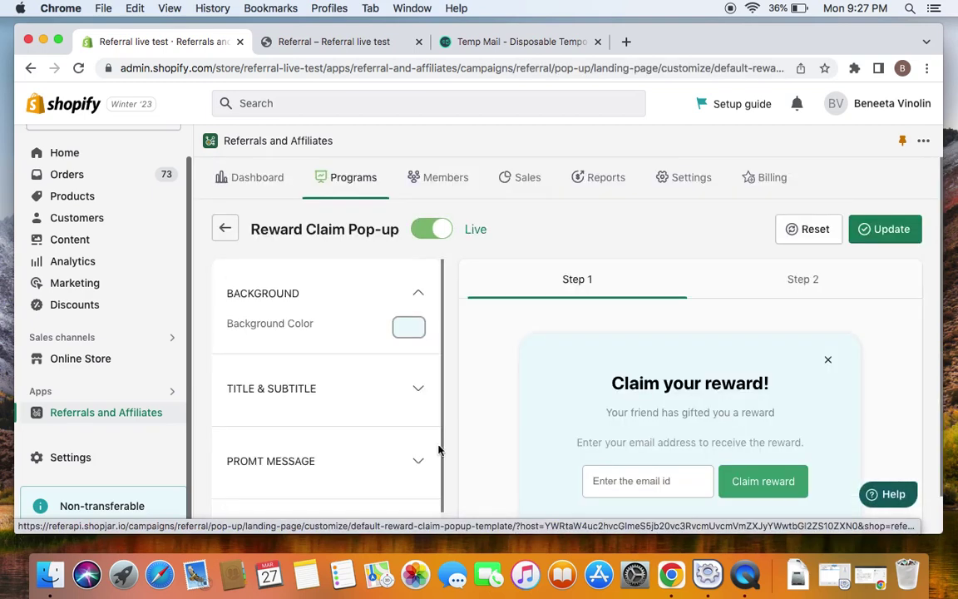
# Step: Preview Step 1 and Step 2 of the Reward Claim Pop-up, ending on the coupon code view
pyautogui.scroll(-2, 653, 441)
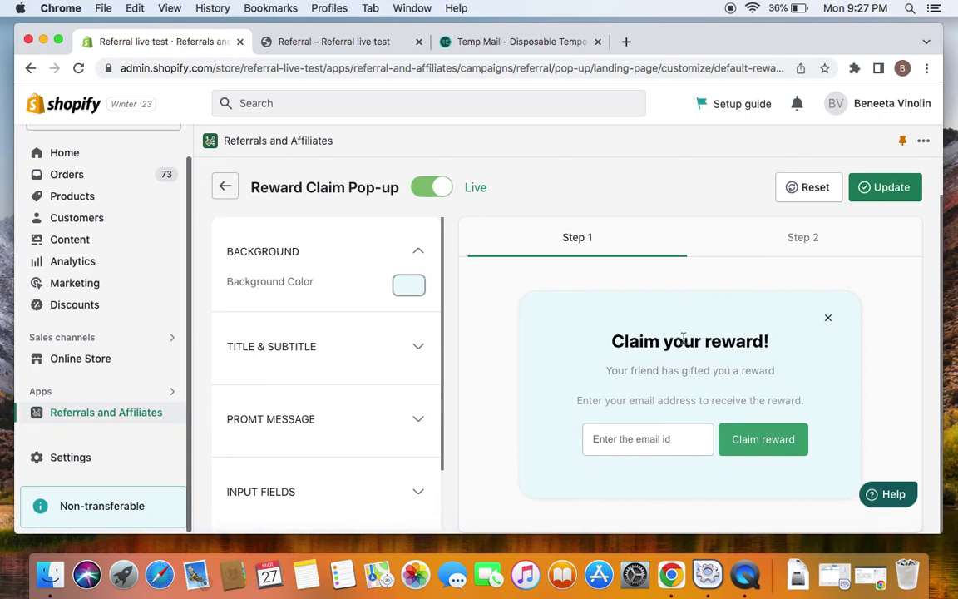
pyautogui.click(775, 244)
pyautogui.click(644, 253)
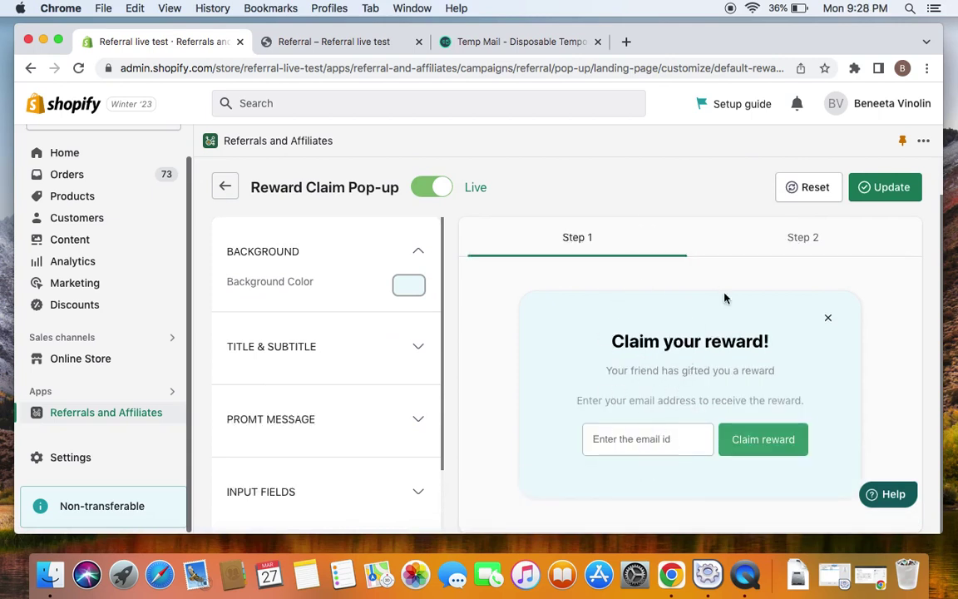
pyautogui.click(759, 252)
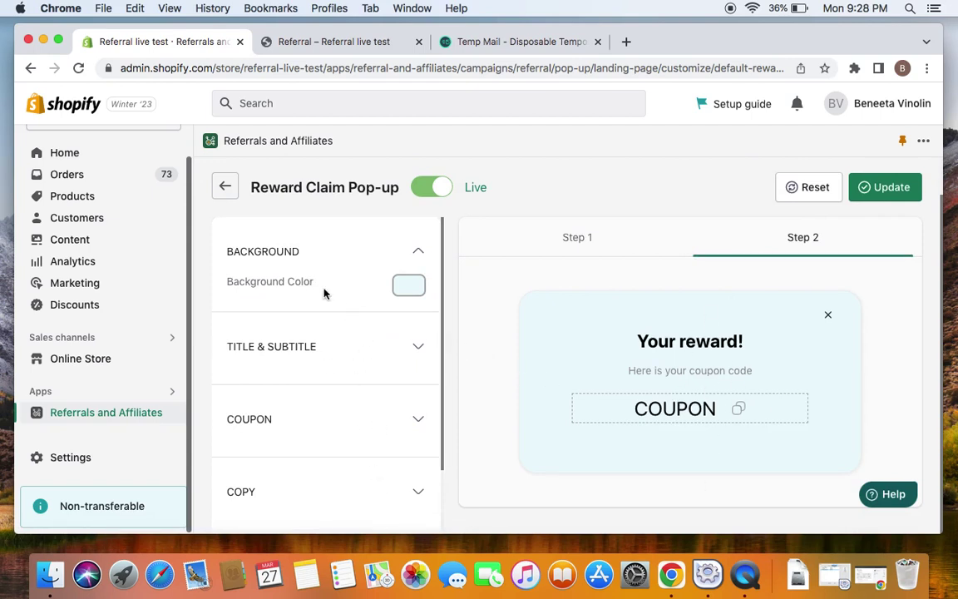
# Step: Expand Step 2's Title & Subtitle, Coupon, Copy and Custom CSS settings, and update the Reward Claim Pop-up template
pyautogui.click(411, 347)
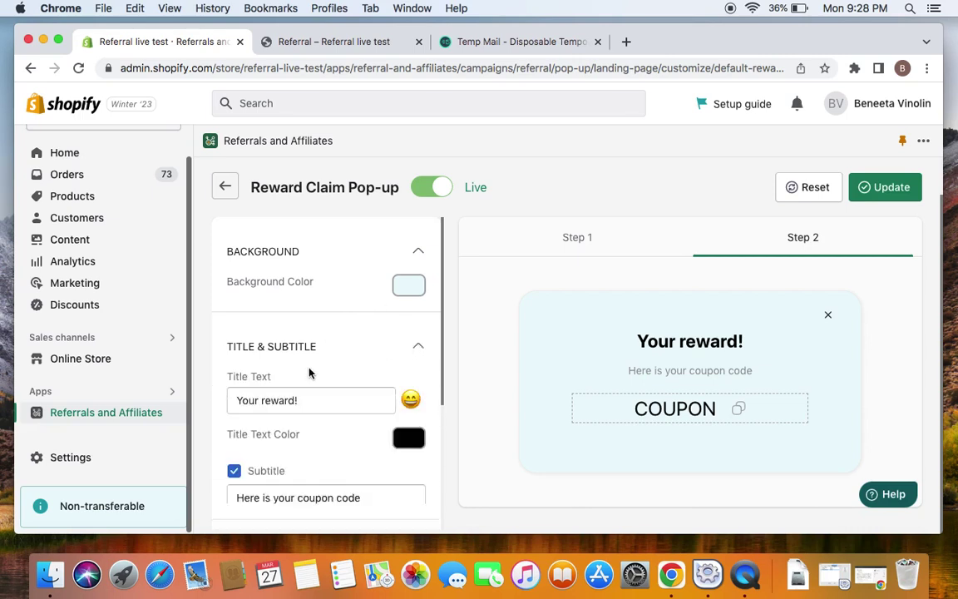
pyautogui.scroll(-3, 310, 371)
pyautogui.click(331, 373)
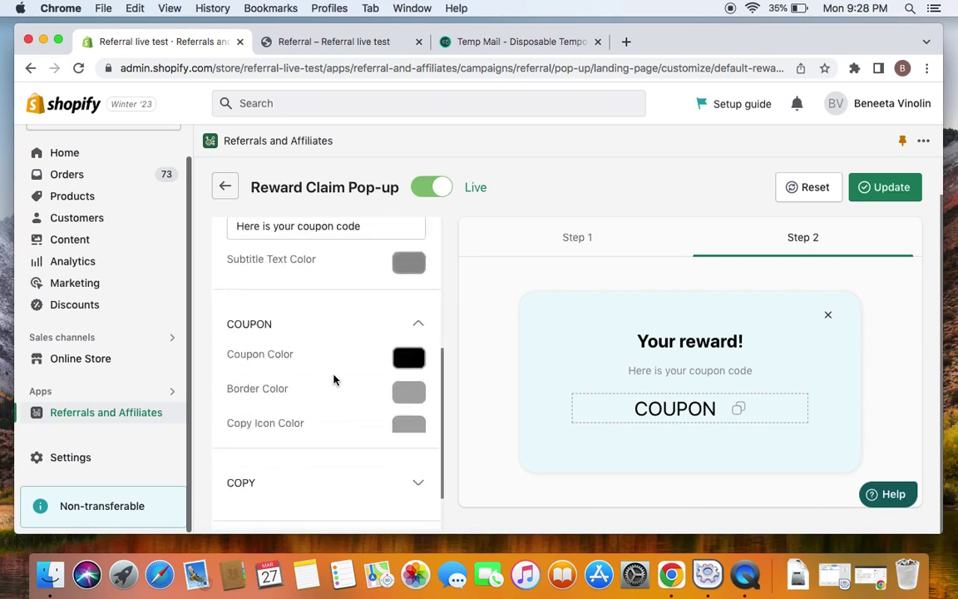
pyautogui.click(383, 416)
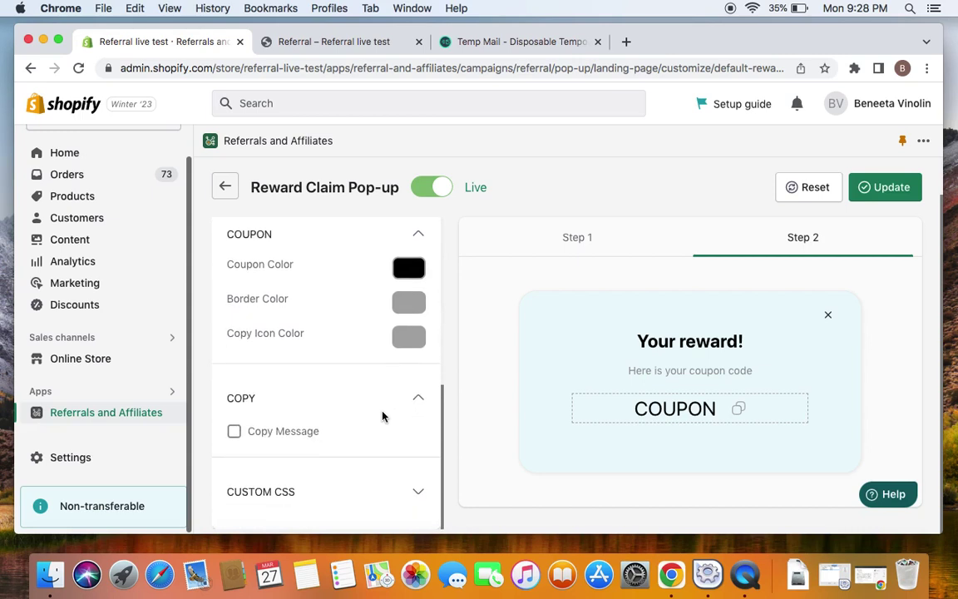
pyautogui.click(421, 494)
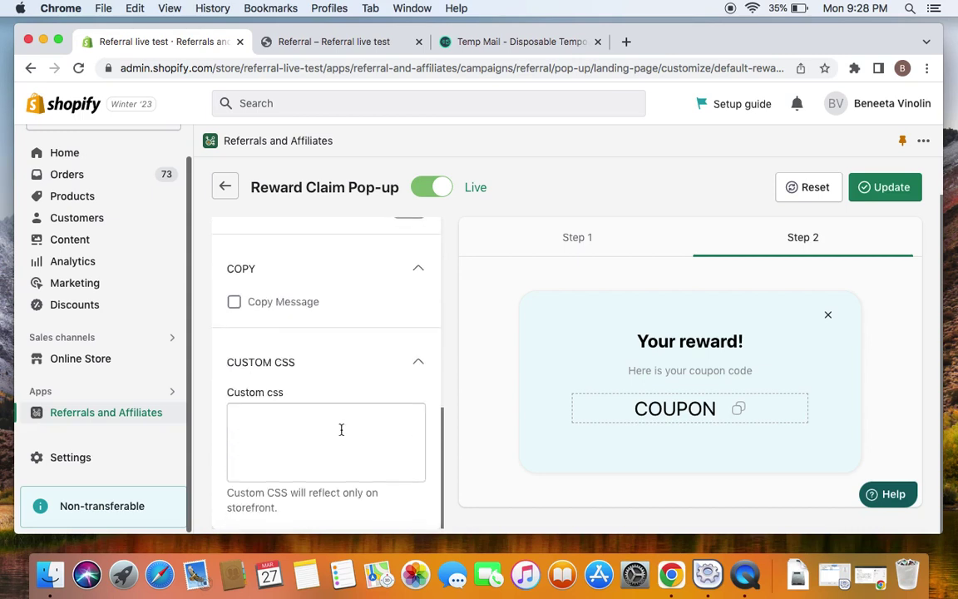
pyautogui.scroll(1, 796, 293)
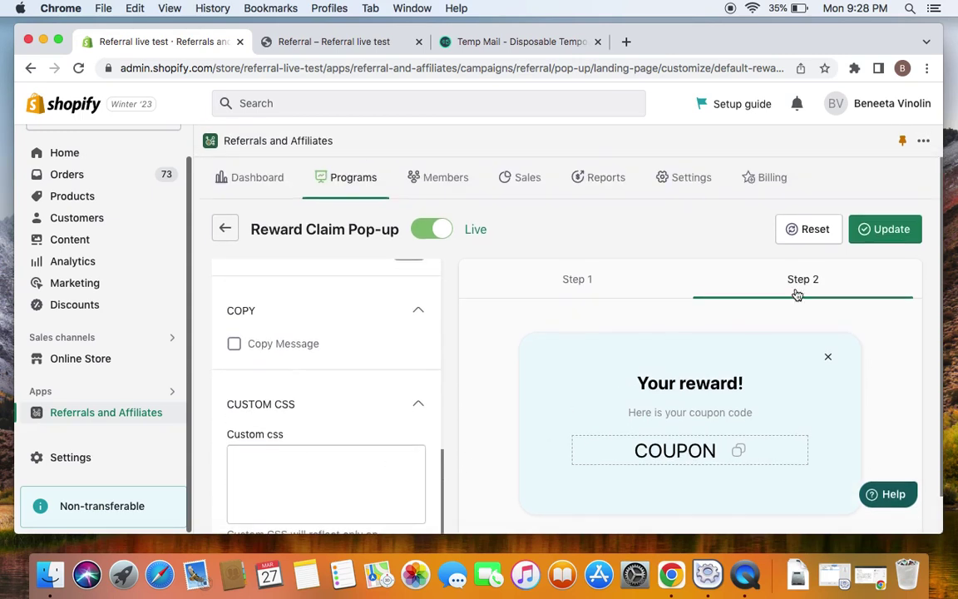
pyautogui.click(874, 238)
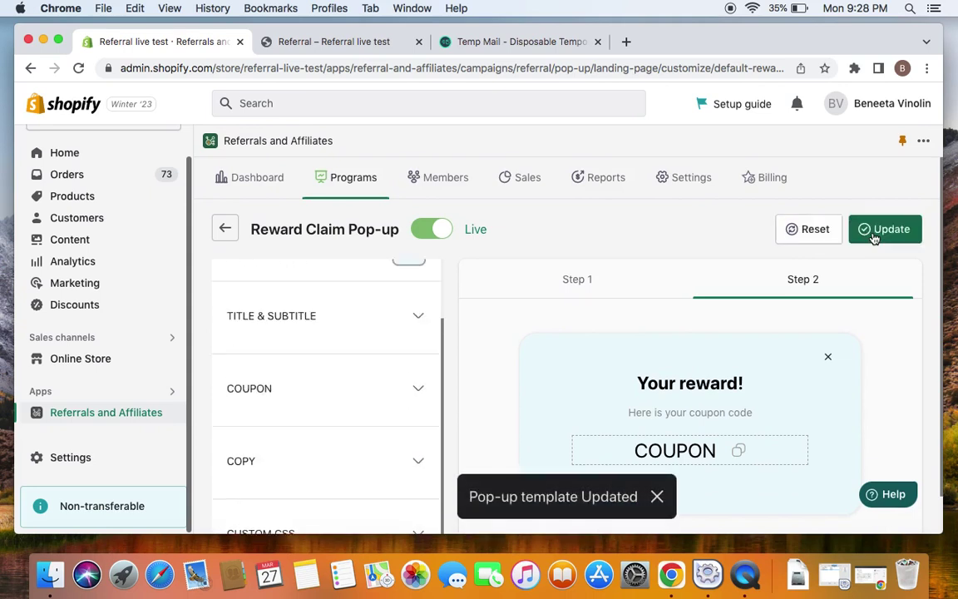
# Step: Return to the Programs page's Thank you page widget and check its live version on the order's thank-you page
pyautogui.click(226, 228)
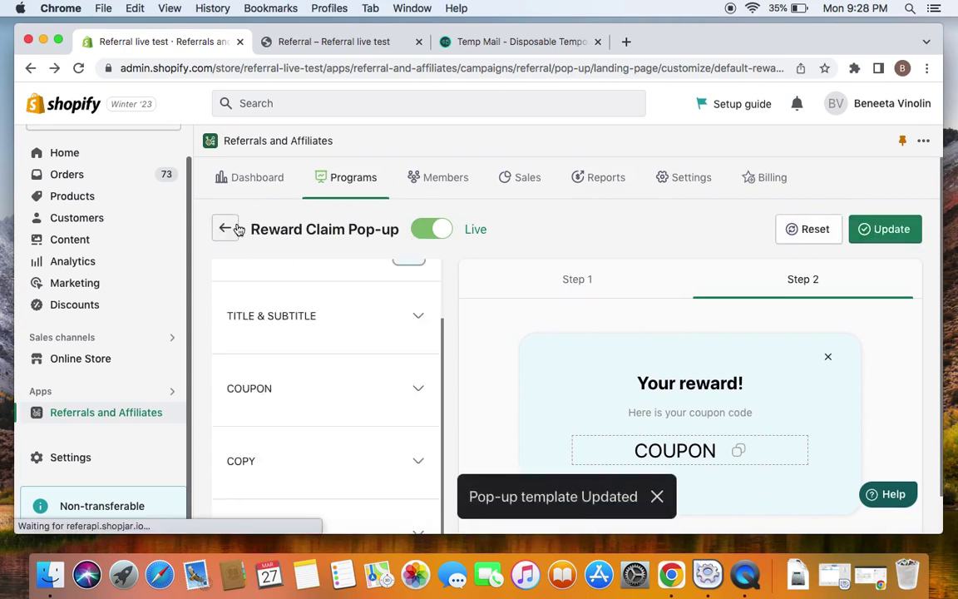
pyautogui.scroll(-3, 541, 382)
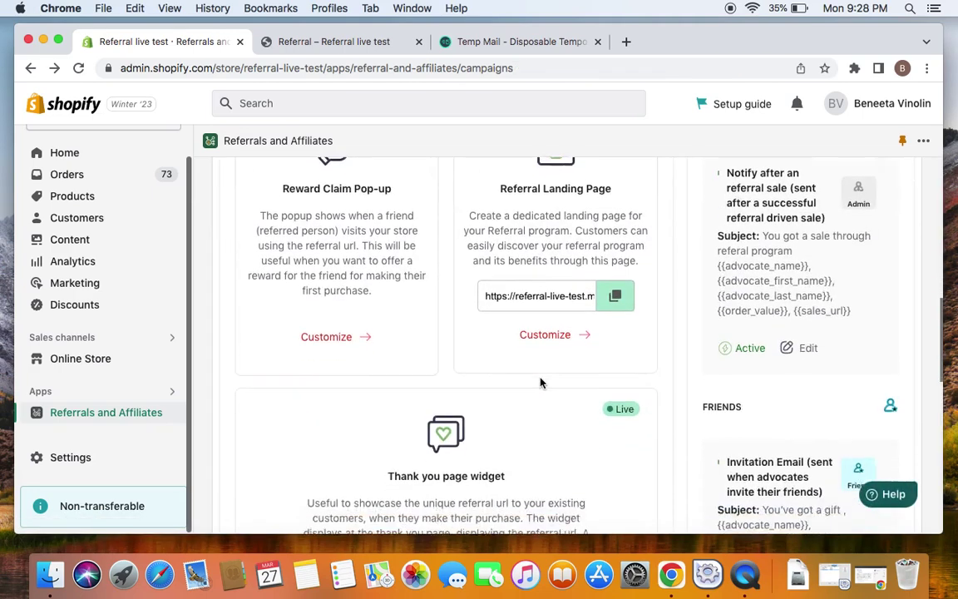
pyautogui.scroll(-2, 541, 383)
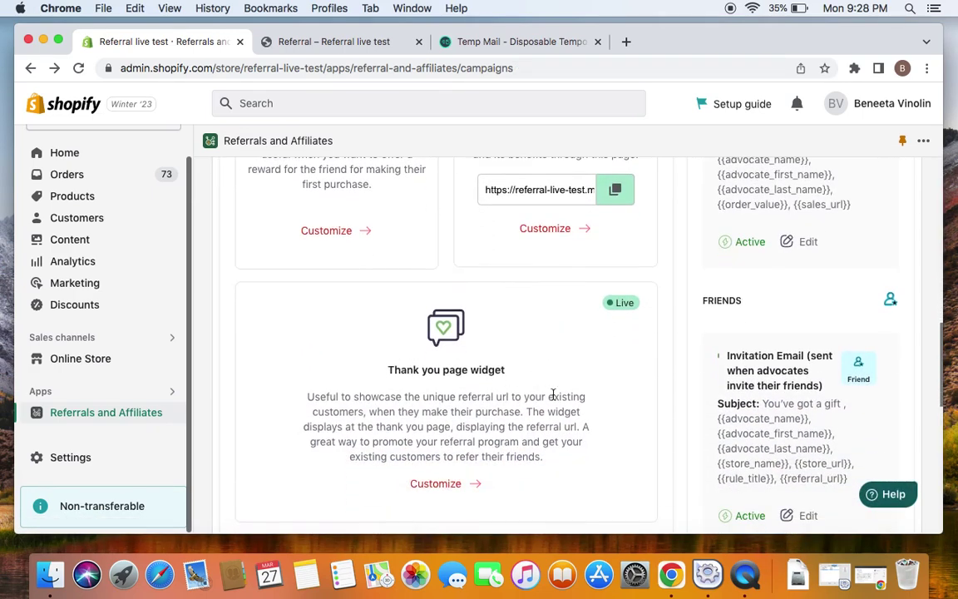
pyautogui.click(869, 574)
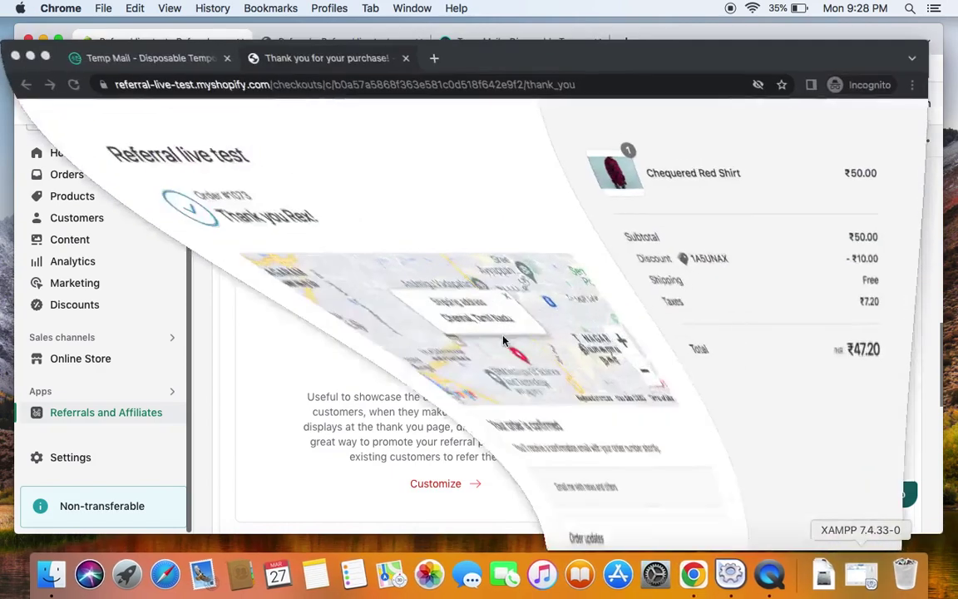
pyautogui.scroll(-5, 225, 178)
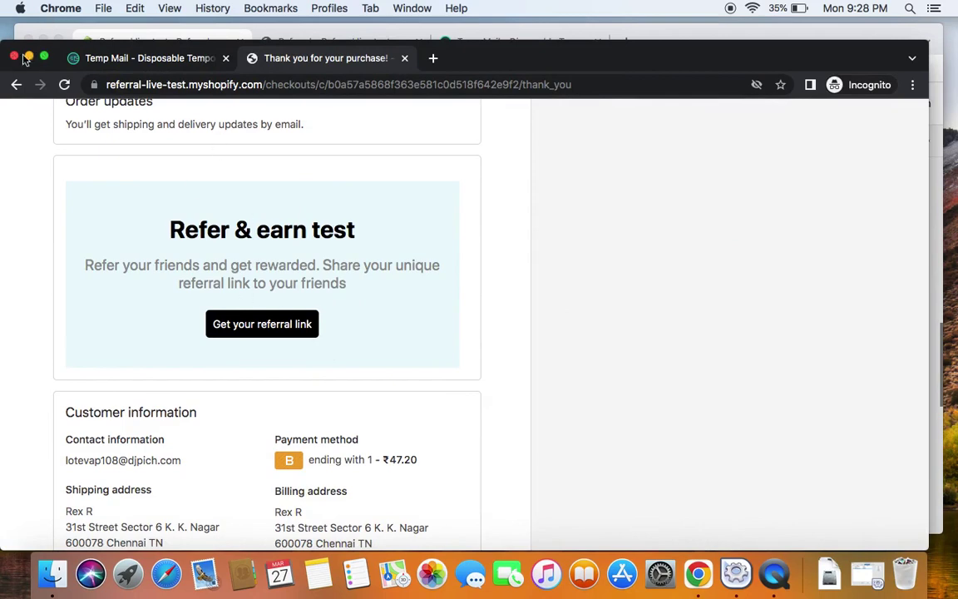
pyautogui.click(29, 57)
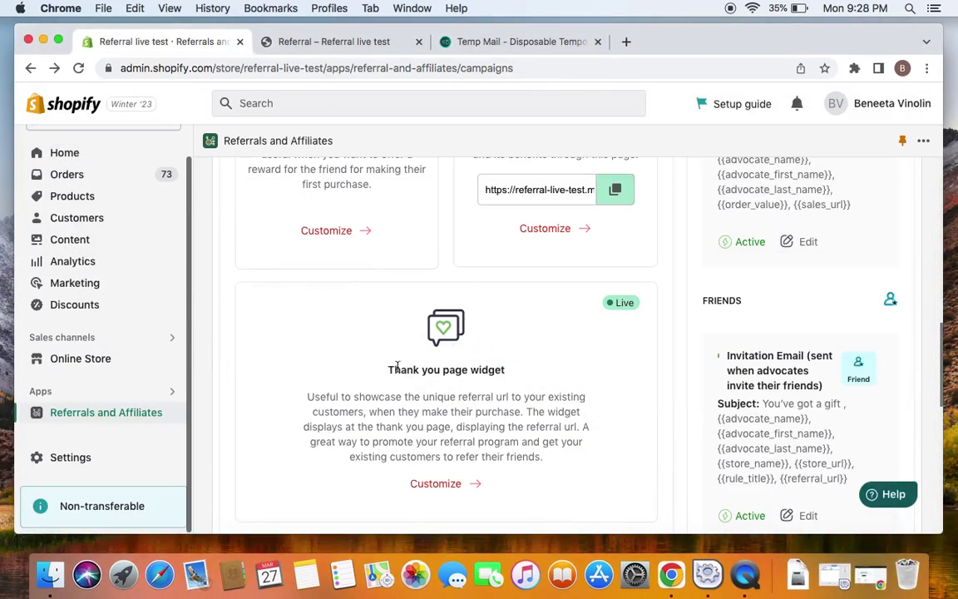
# Step: Open the customization of the Thank you page widget
pyautogui.scroll(-2, 503, 370)
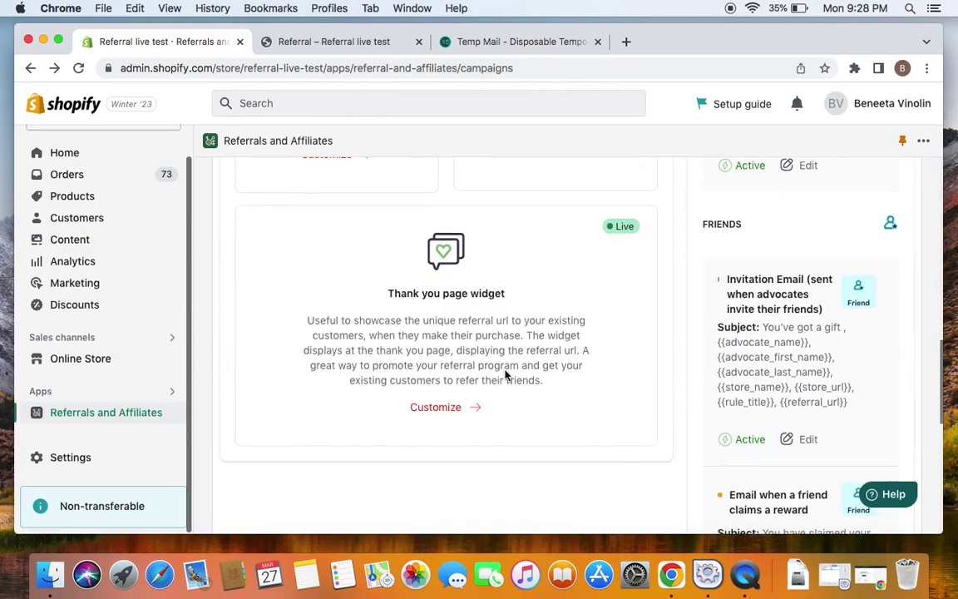
pyautogui.click(436, 407)
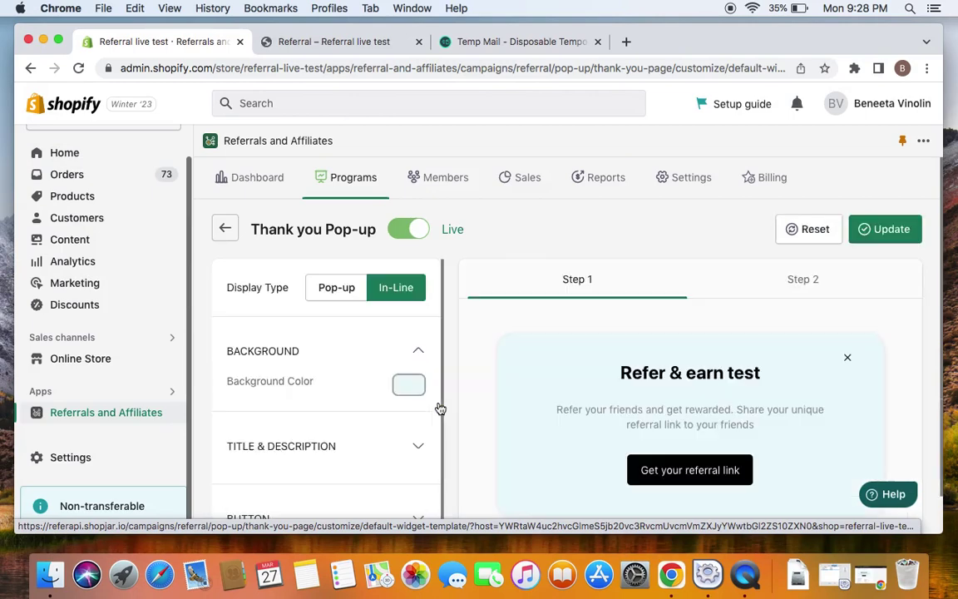
pyautogui.scroll(-1, 543, 447)
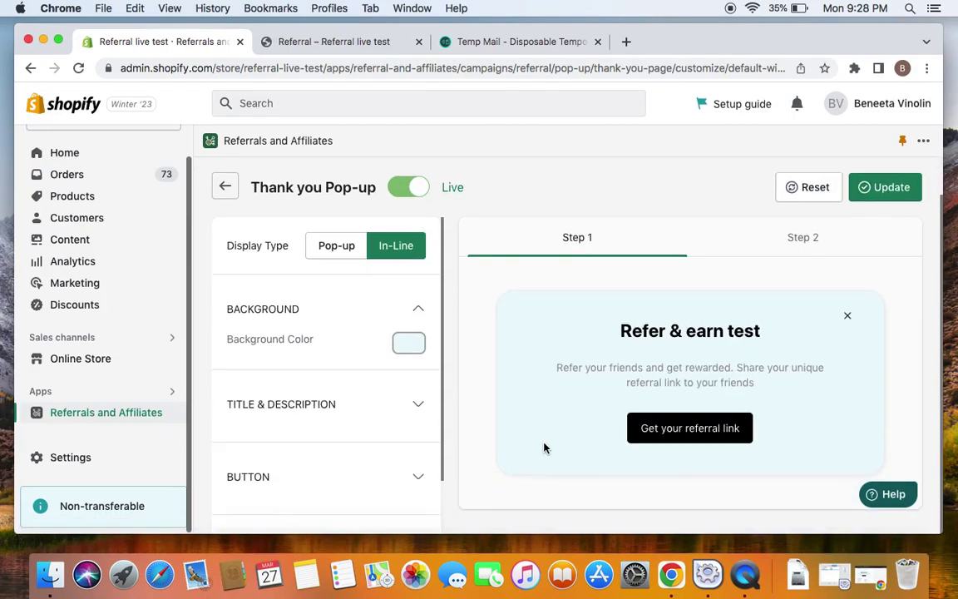
# Step: Compare the live Refer & earn test section with the Thank you Pop-up's Step 1 preview, and show its Step 2 preview
pyautogui.click(853, 576)
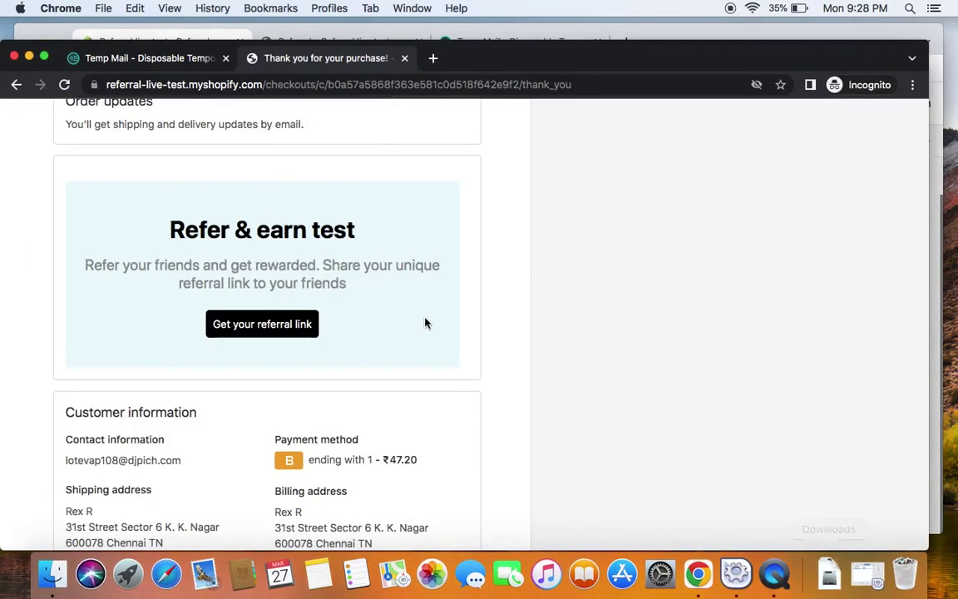
pyautogui.scroll(3, 288, 321)
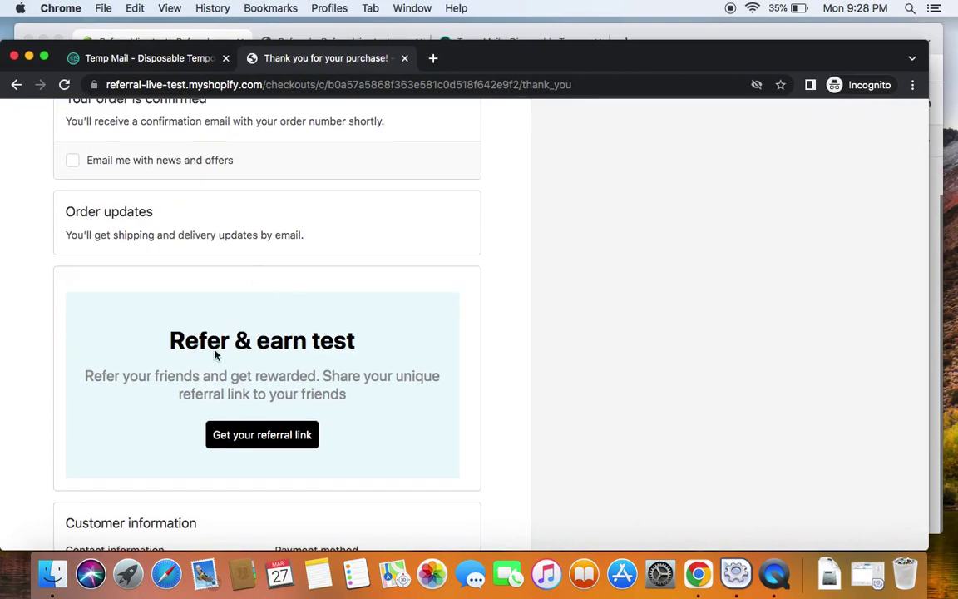
pyautogui.click(29, 58)
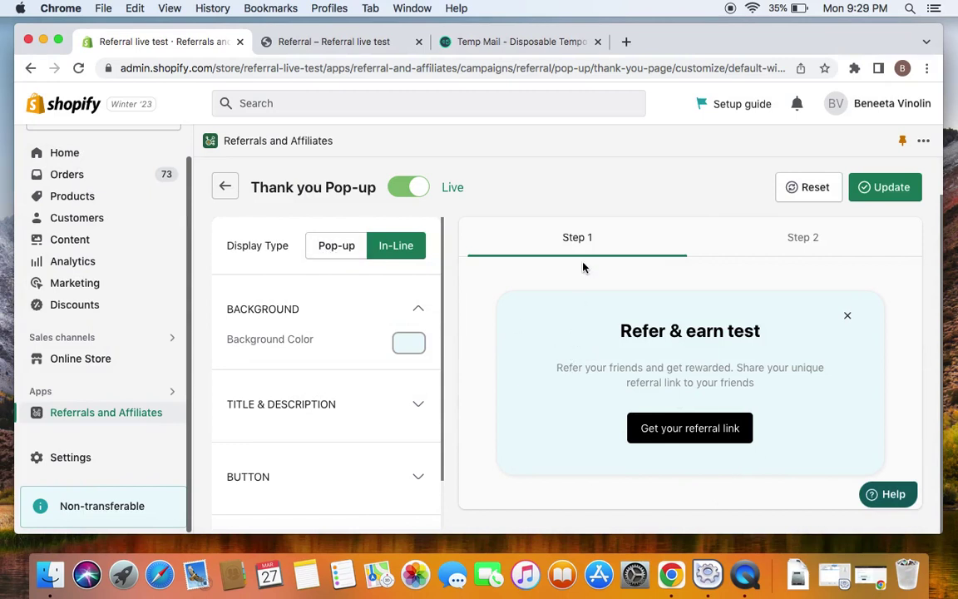
pyautogui.click(599, 240)
pyautogui.click(787, 238)
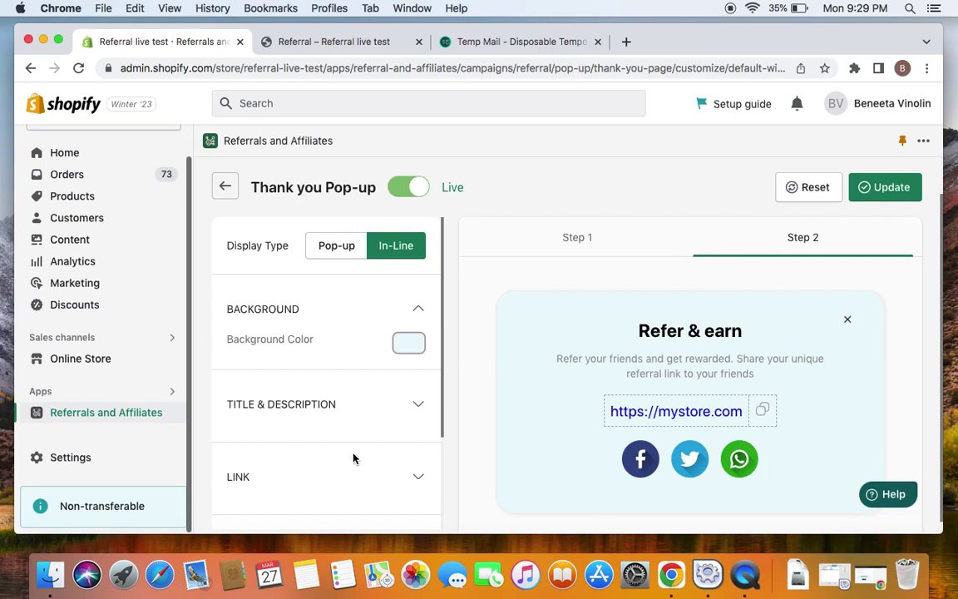
# Step: Compare the Thank you Pop-up's Step 1 and Step 2 settings, and update the pop-up before returning to the Programs page
pyautogui.scroll(-3, 338, 381)
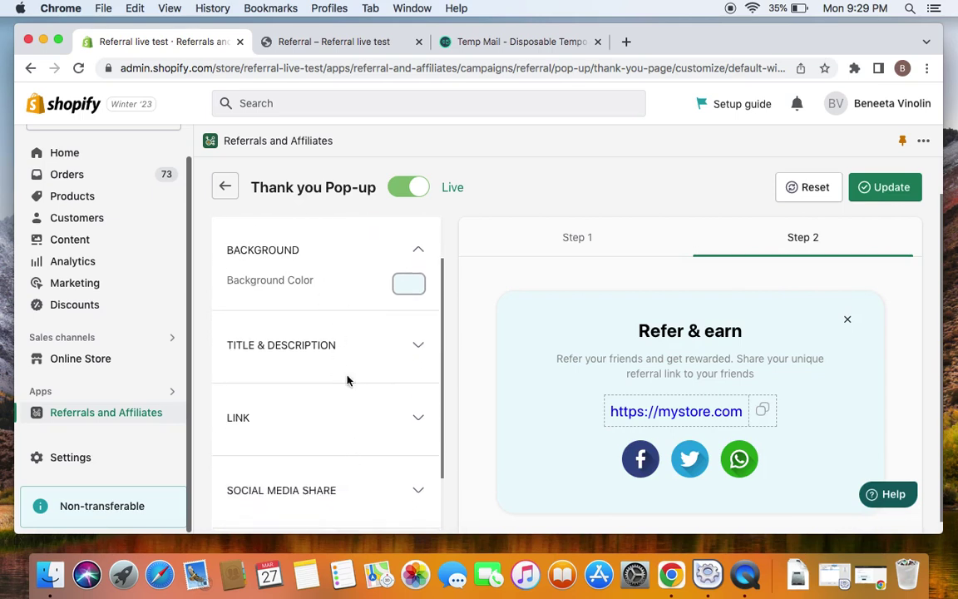
pyautogui.click(515, 248)
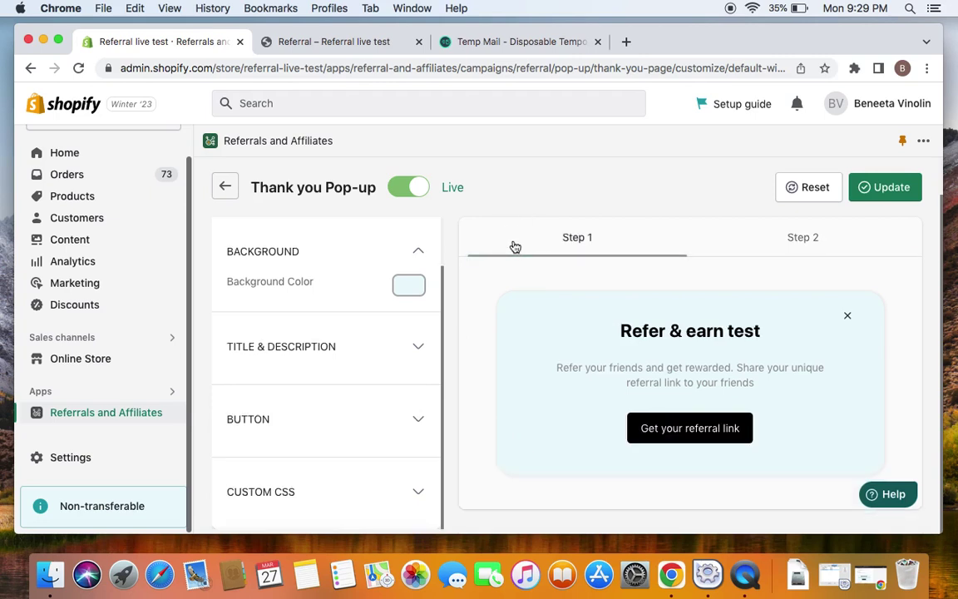
pyautogui.click(750, 250)
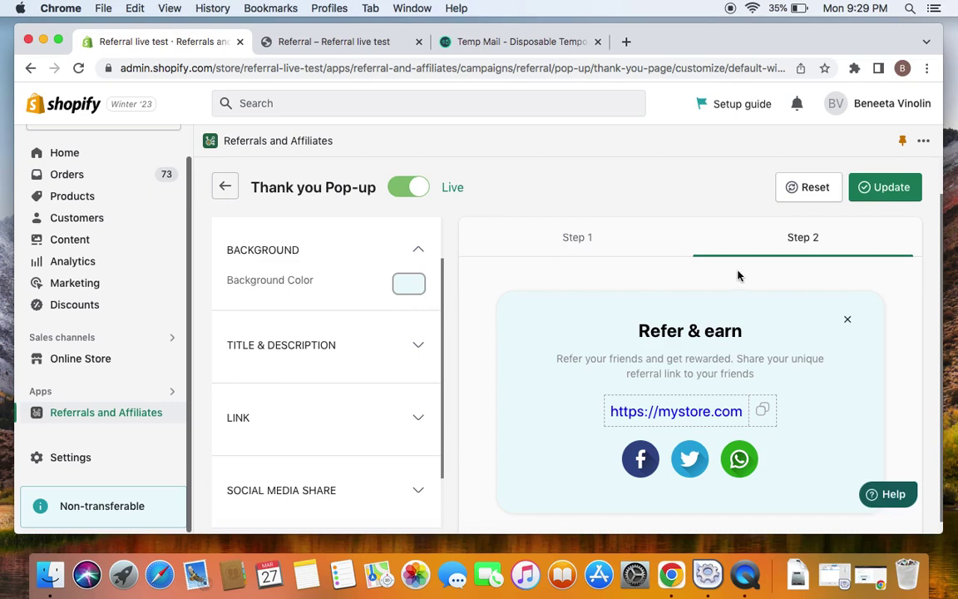
pyautogui.click(911, 188)
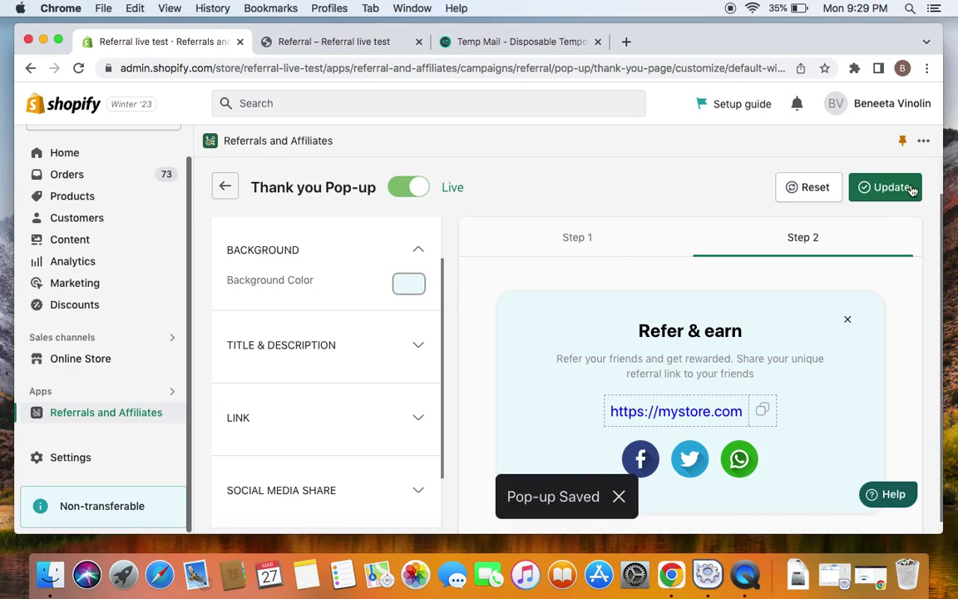
pyautogui.click(225, 186)
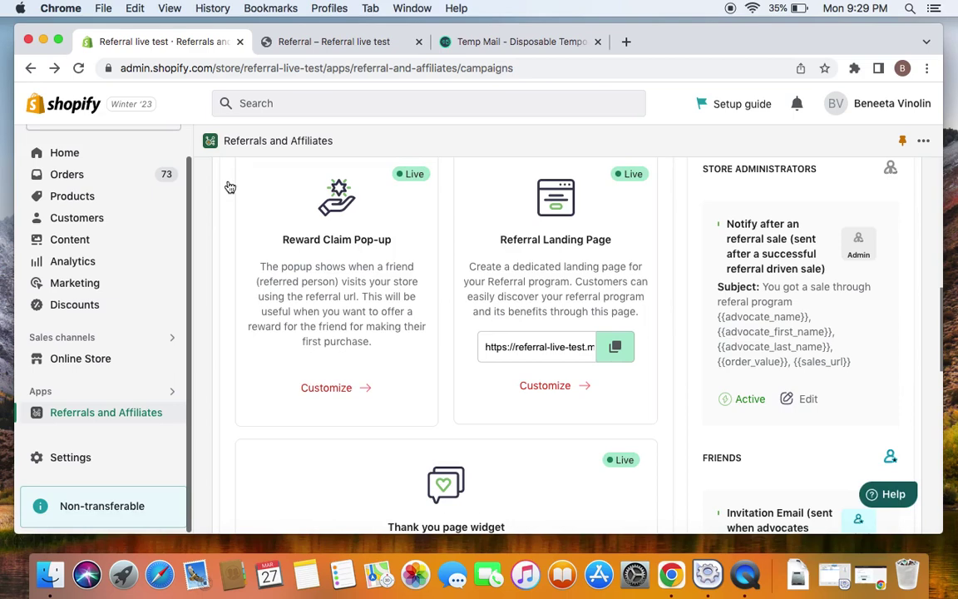
# Step: Review the Programs page's Branding cards, Referral Rewards and the store administrators' referral sale notification
pyautogui.scroll(-2, 298, 351)
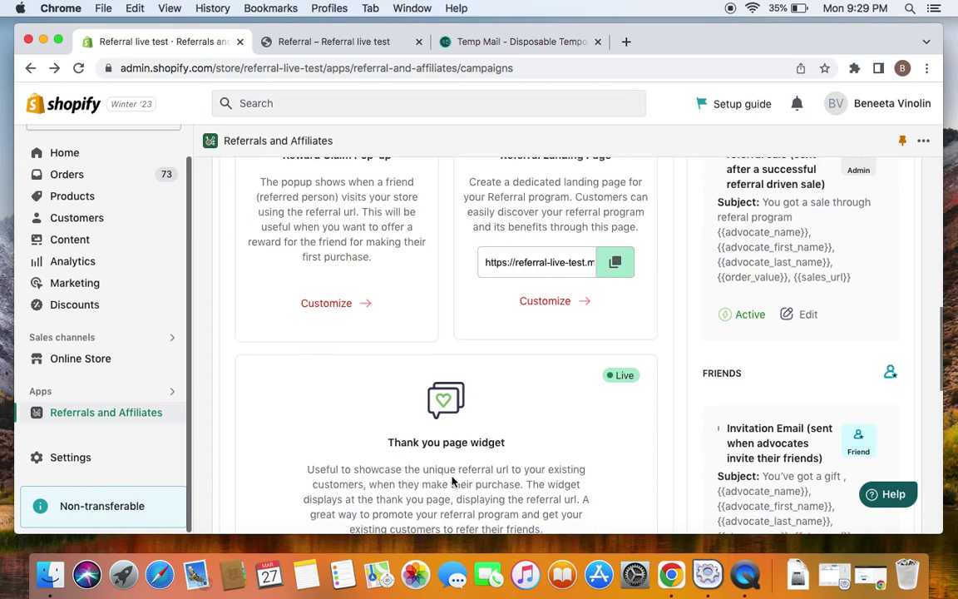
pyautogui.scroll(3, 453, 481)
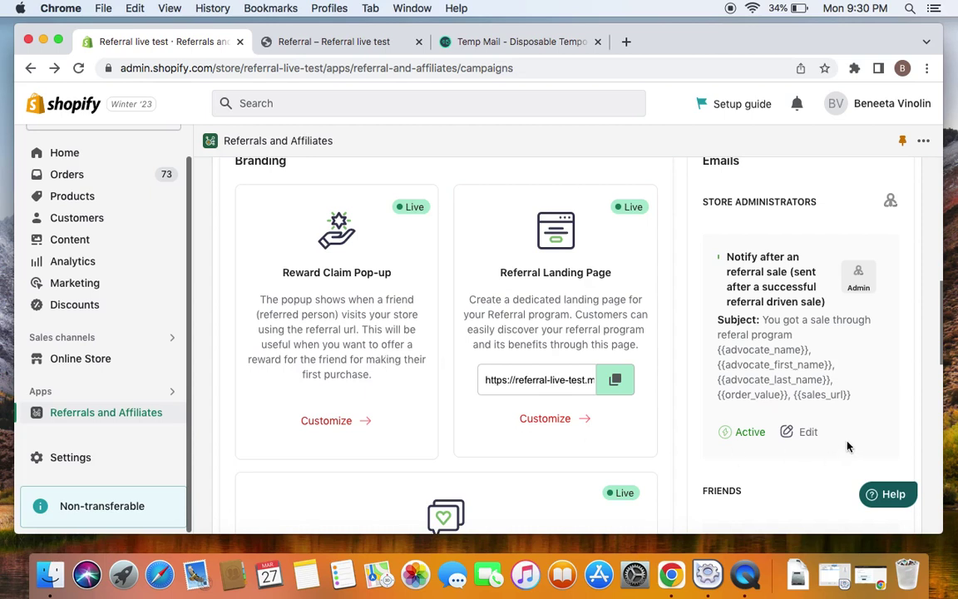
pyautogui.scroll(-3, 849, 446)
pyautogui.scroll(5, 849, 448)
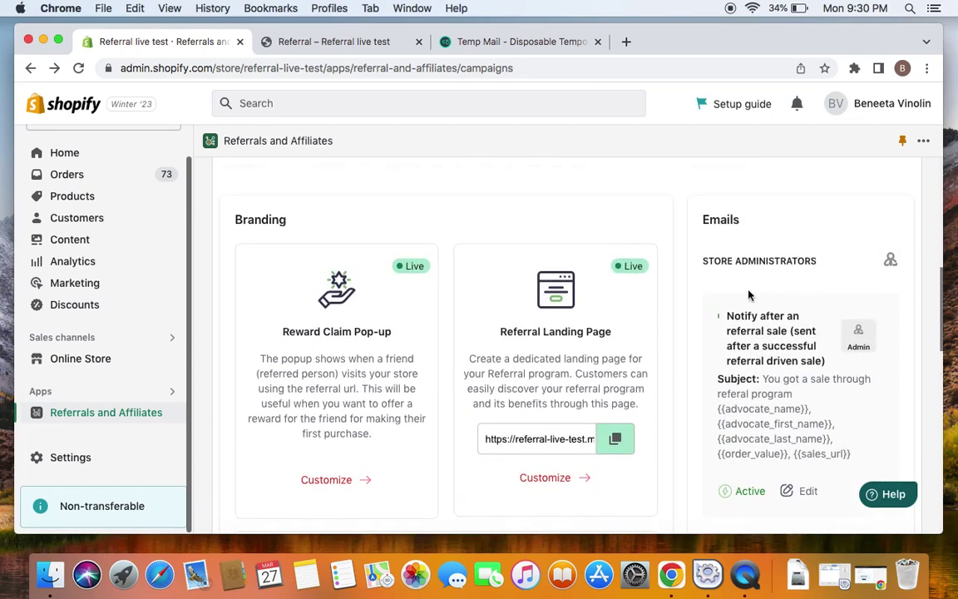
pyautogui.scroll(5, 541, 266)
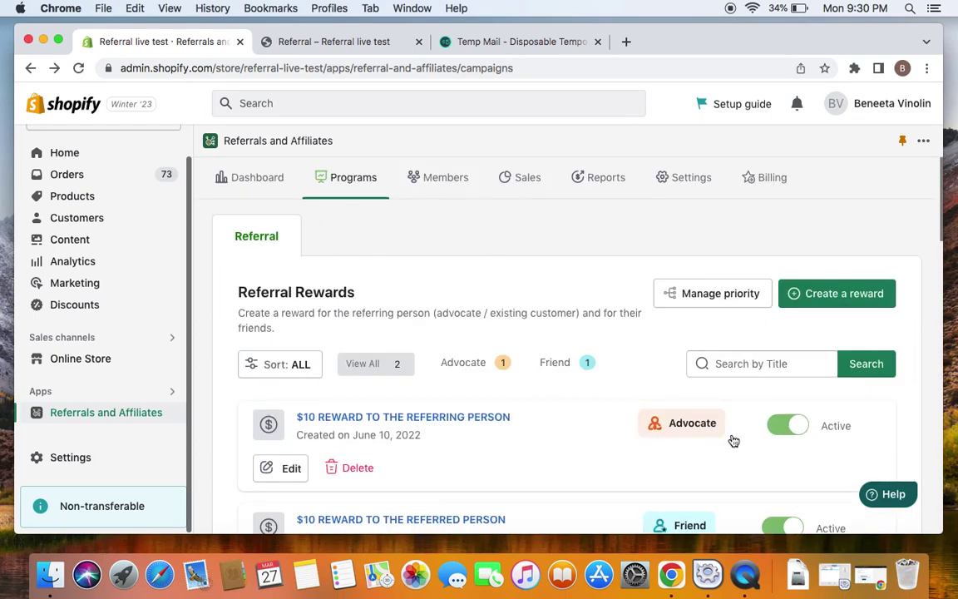
pyautogui.scroll(-5, 731, 440)
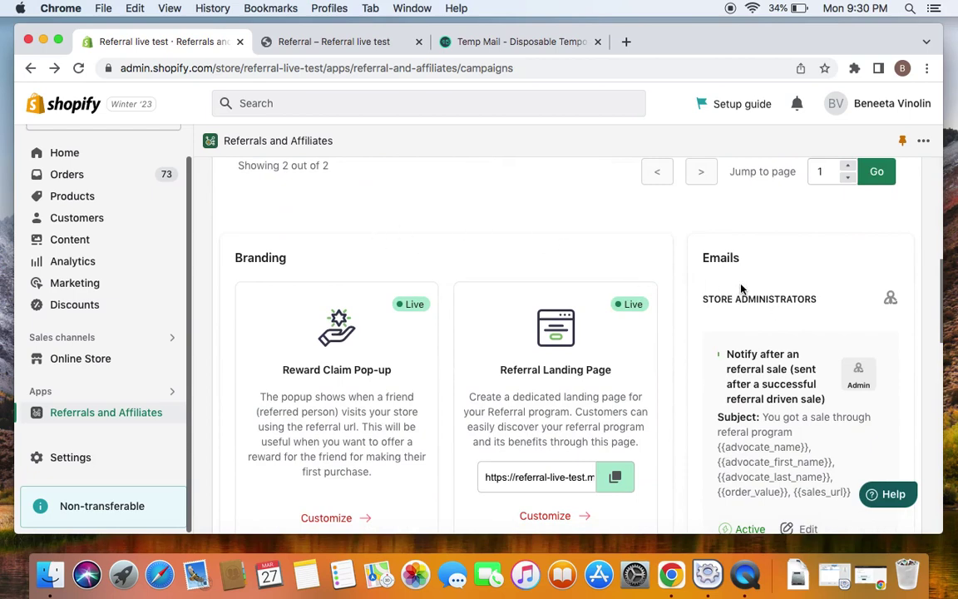
pyautogui.scroll(-2, 742, 288)
pyautogui.scroll(1, 741, 288)
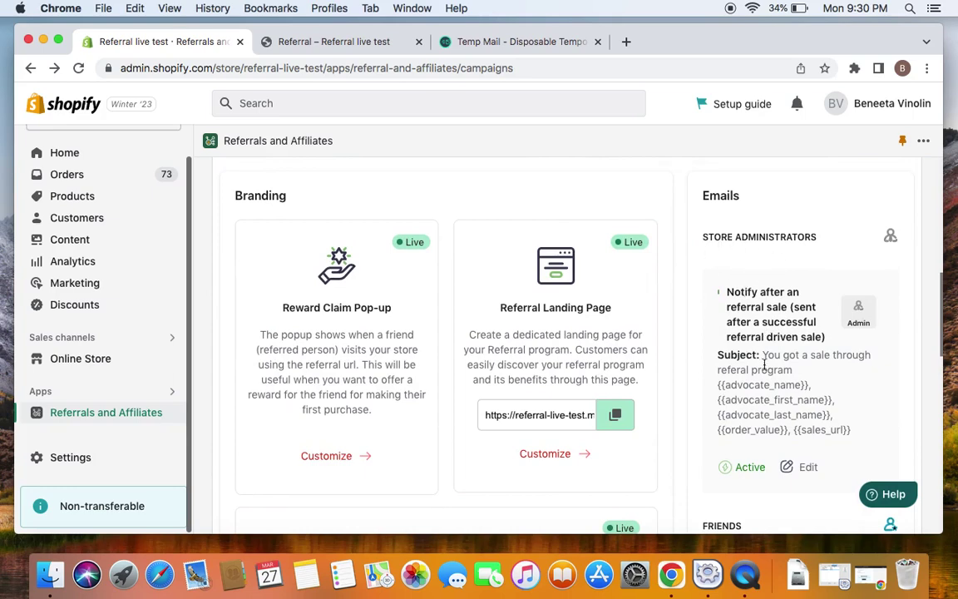
# Step: Read through the Friends emails for the advocate's invitation and for claiming a reward
pyautogui.scroll(-3, 764, 383)
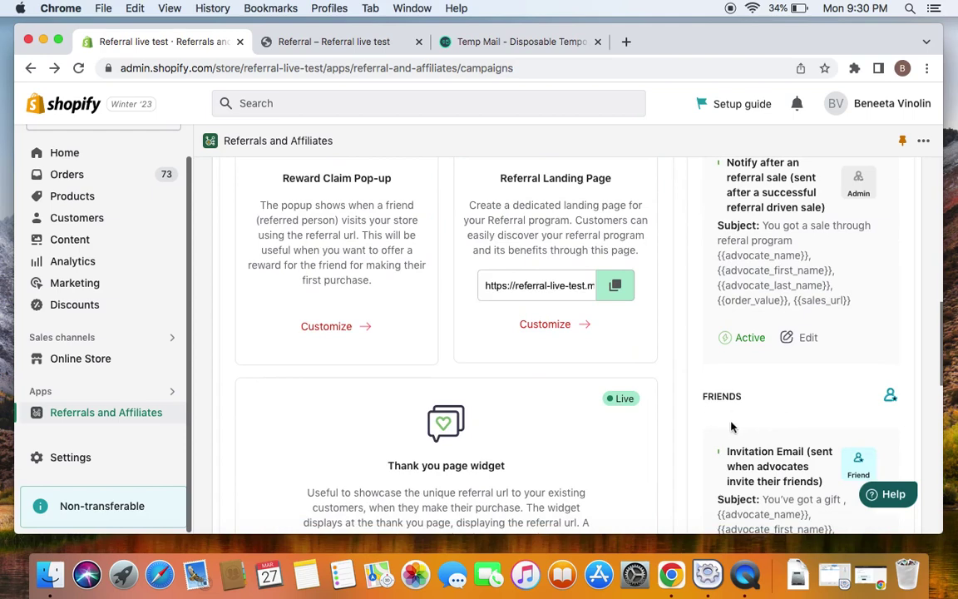
pyautogui.scroll(-4, 732, 427)
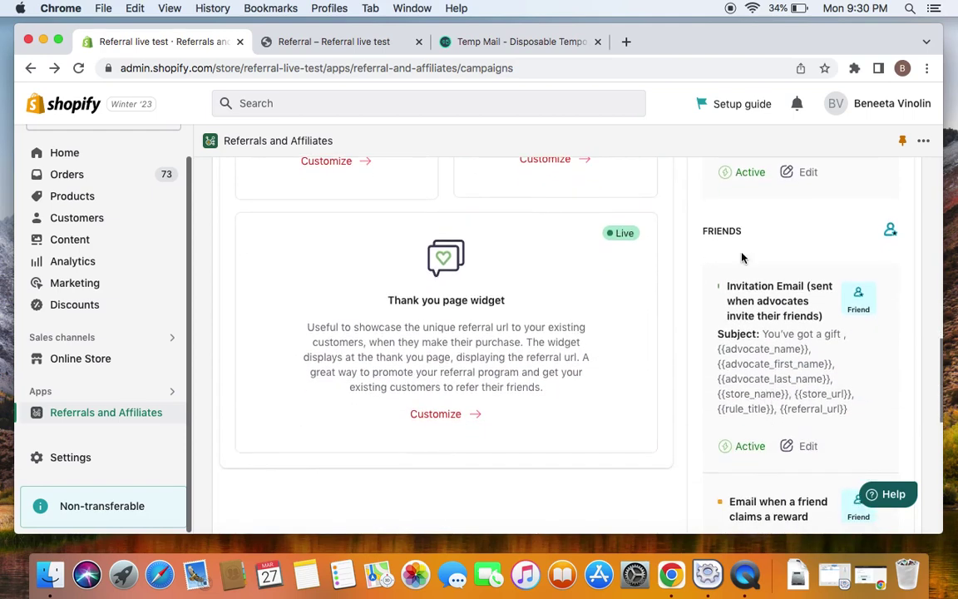
pyautogui.scroll(-1, 735, 251)
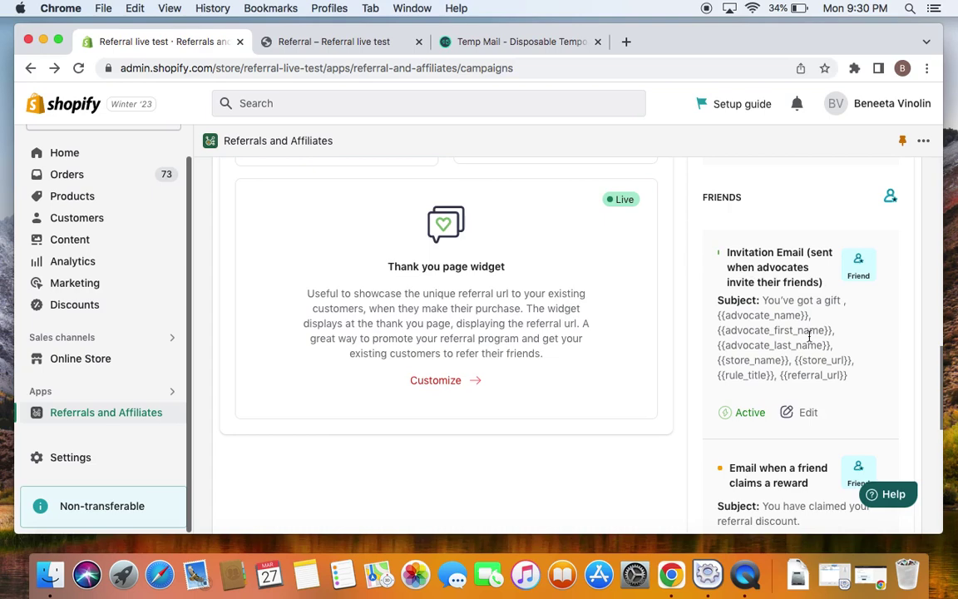
pyautogui.scroll(-5, 819, 312)
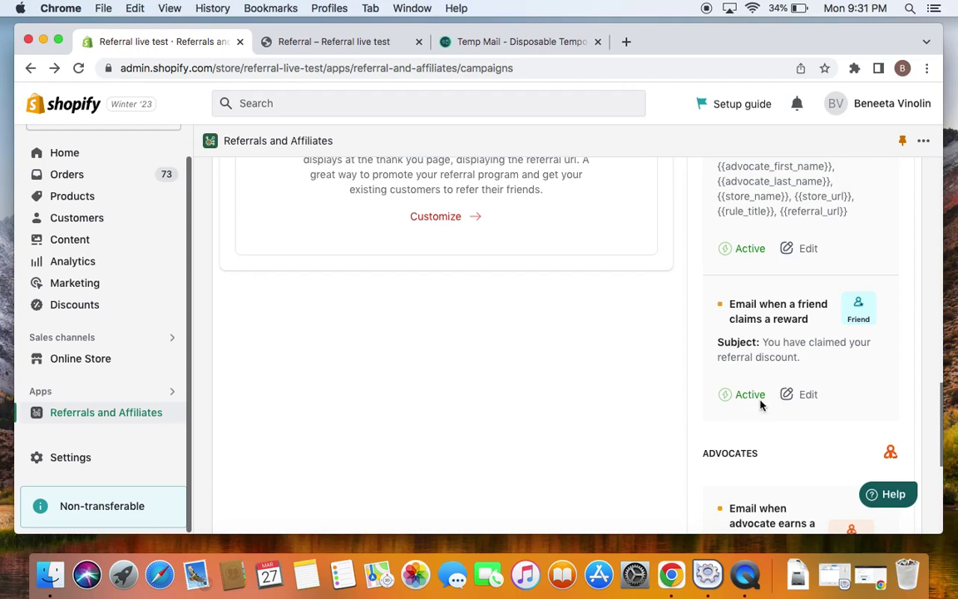
# Step: Open the template of the email for when a friend claims a reward and review its settings and preview
pyautogui.click(804, 399)
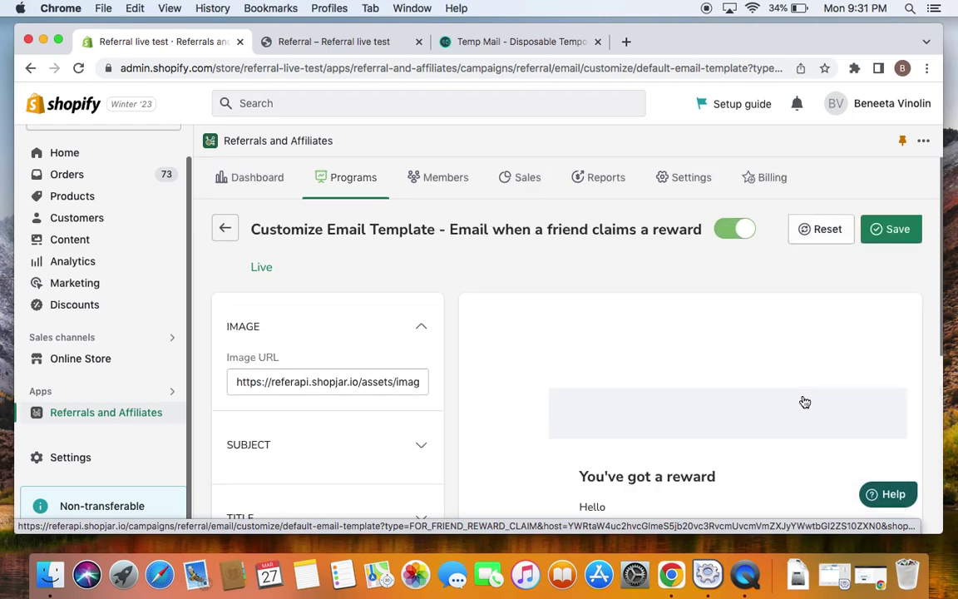
pyautogui.scroll(-5, 805, 402)
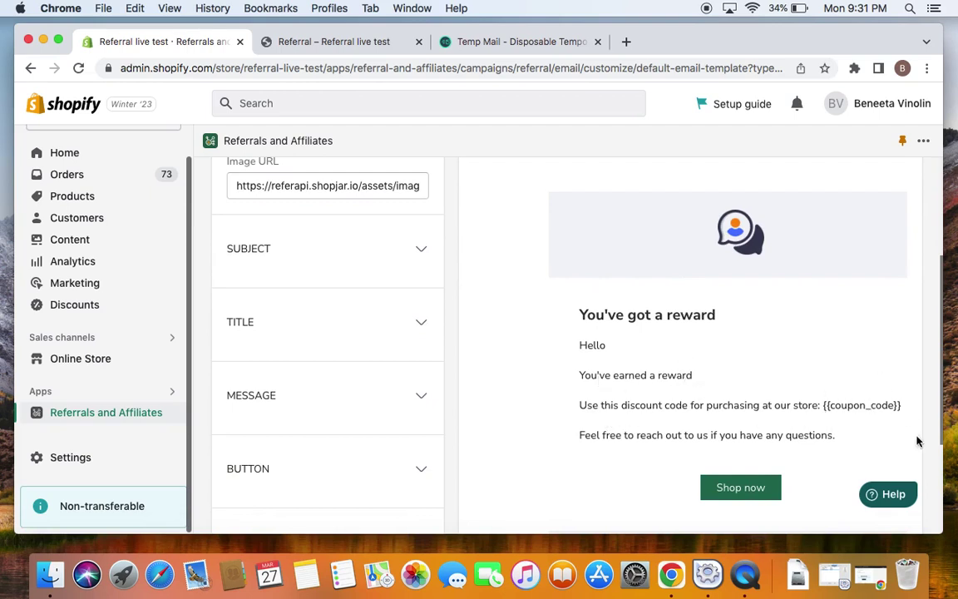
pyautogui.scroll(-1, 796, 392)
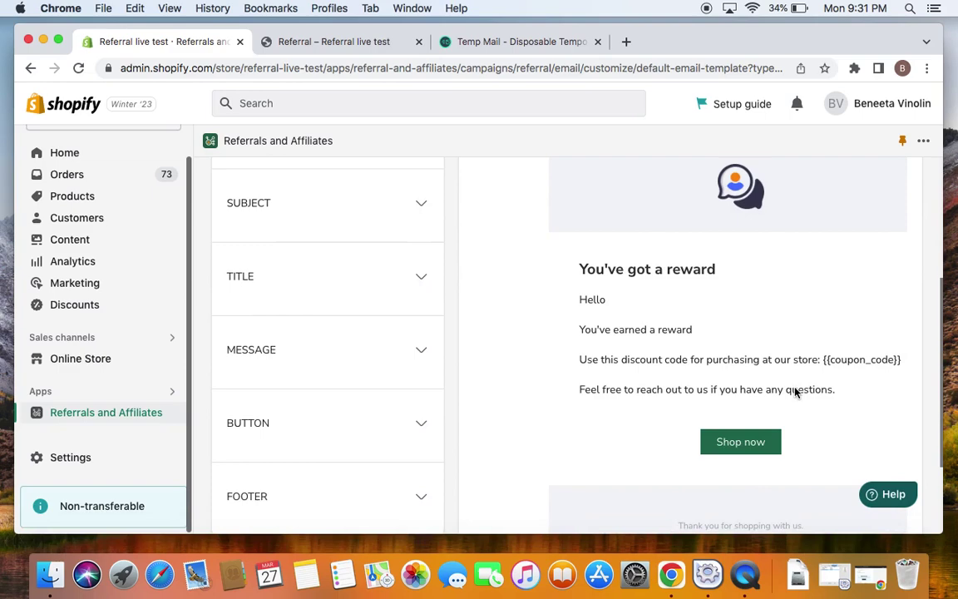
pyautogui.scroll(-2, 797, 391)
pyautogui.scroll(6, 796, 391)
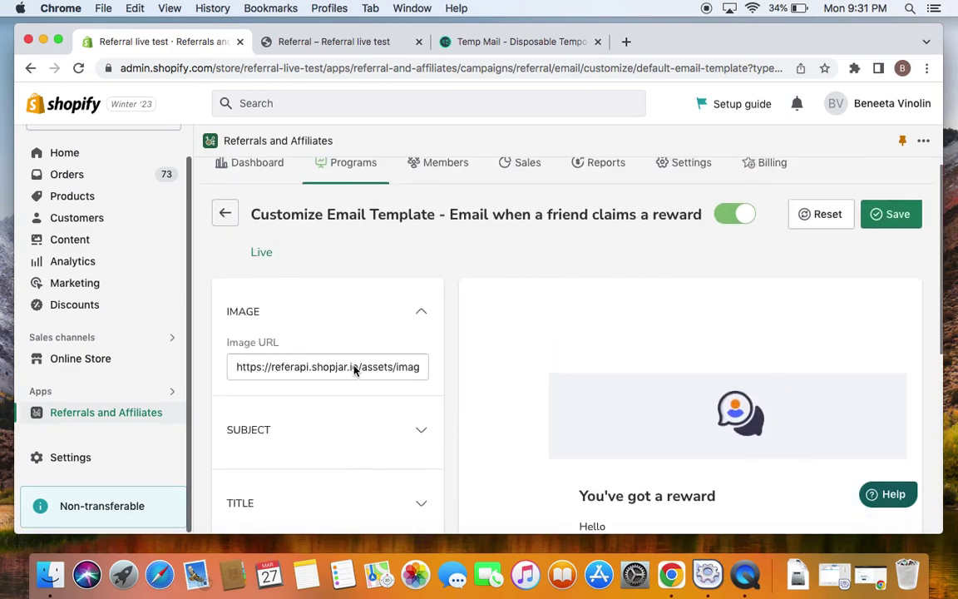
# Step: Return to the Programs page and read the Advocates email for earning a reward after a successful referral
pyautogui.click(225, 213)
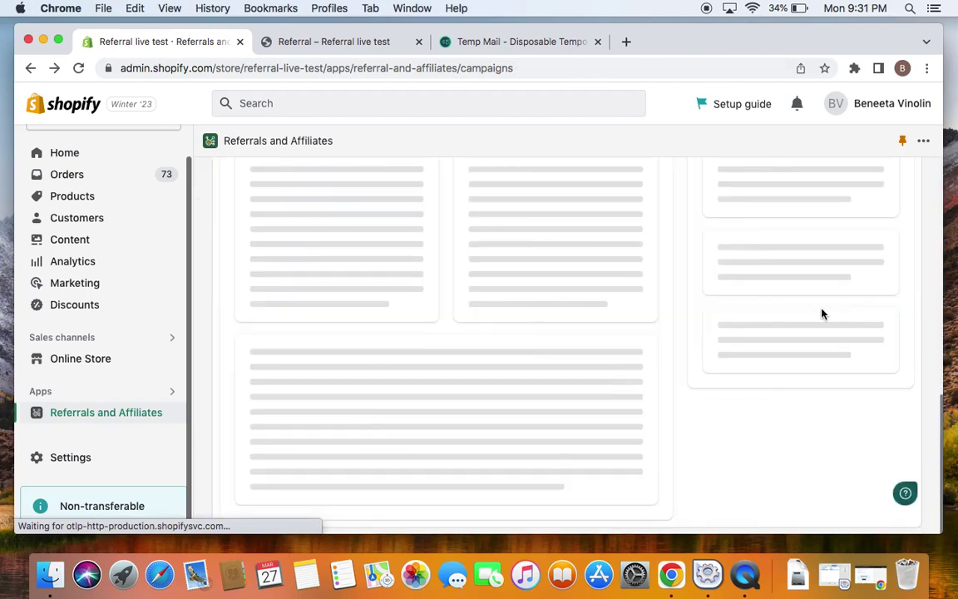
pyautogui.scroll(-3, 717, 357)
pyautogui.scroll(-5, 718, 356)
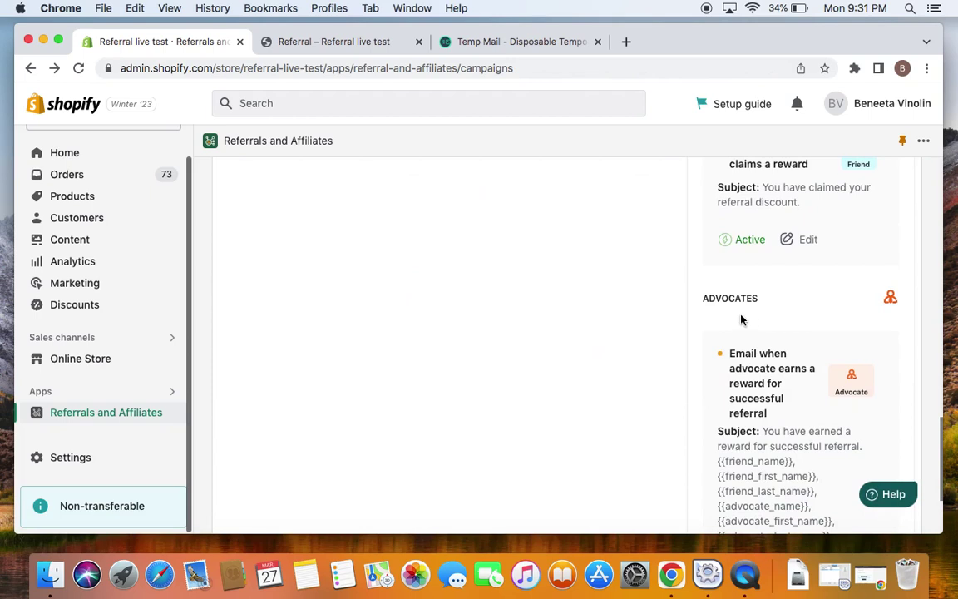
pyautogui.scroll(-2, 742, 320)
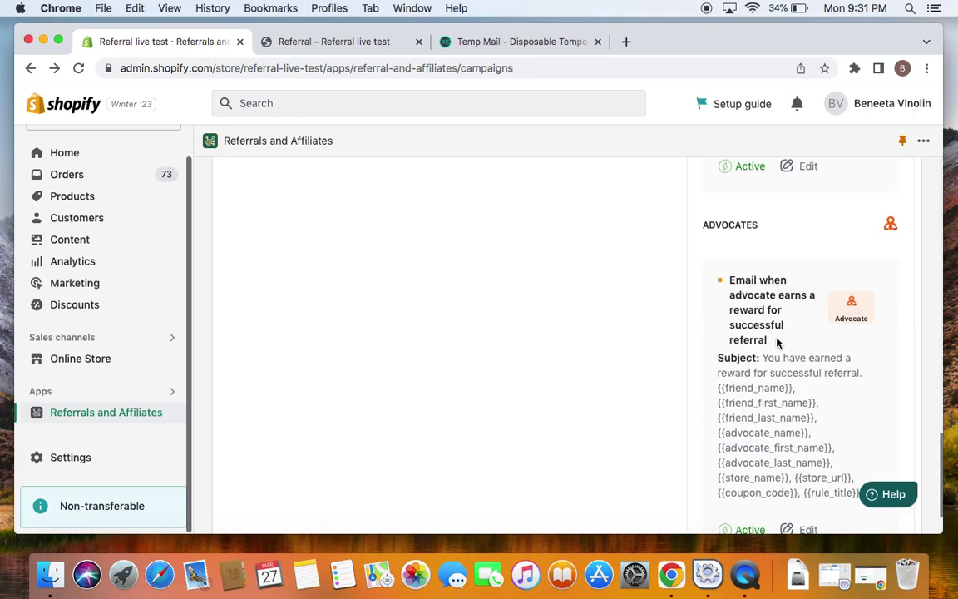
pyautogui.scroll(-1, 774, 346)
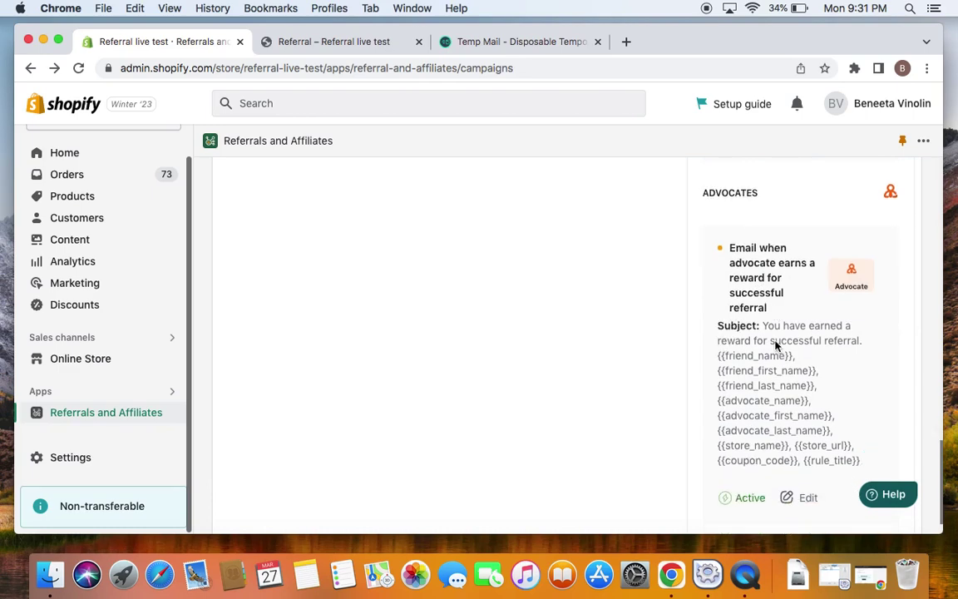
# Step: Review the referred order's thank-you page and its discounted total in the incognito window, and minimize that window
pyautogui.click(869, 576)
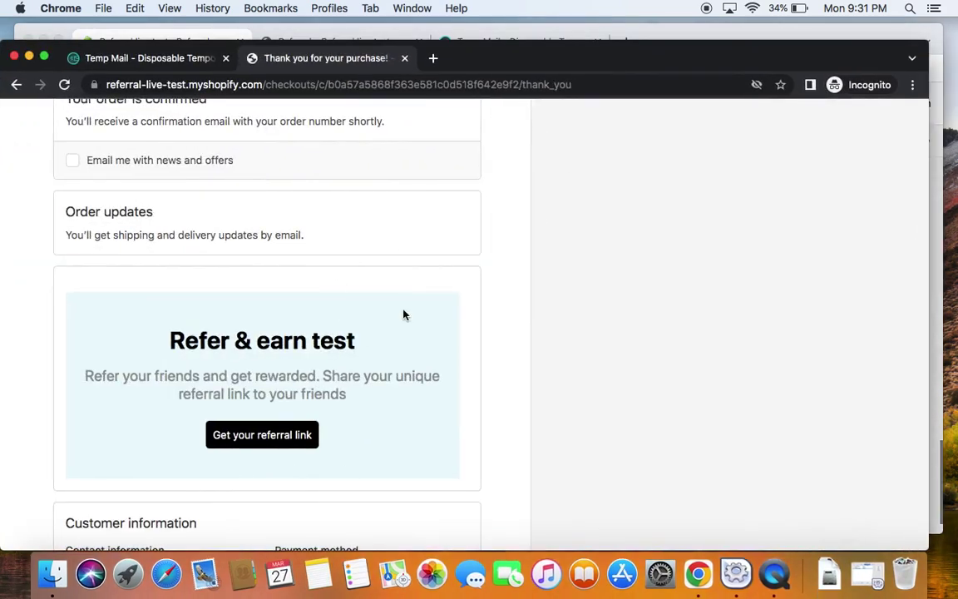
pyautogui.scroll(8, 441, 360)
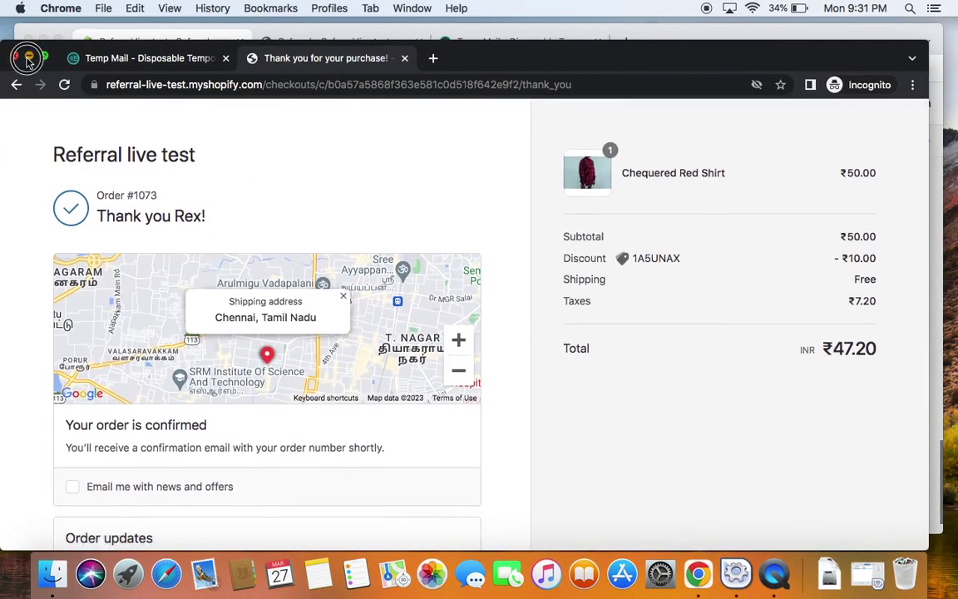
pyautogui.click(30, 56)
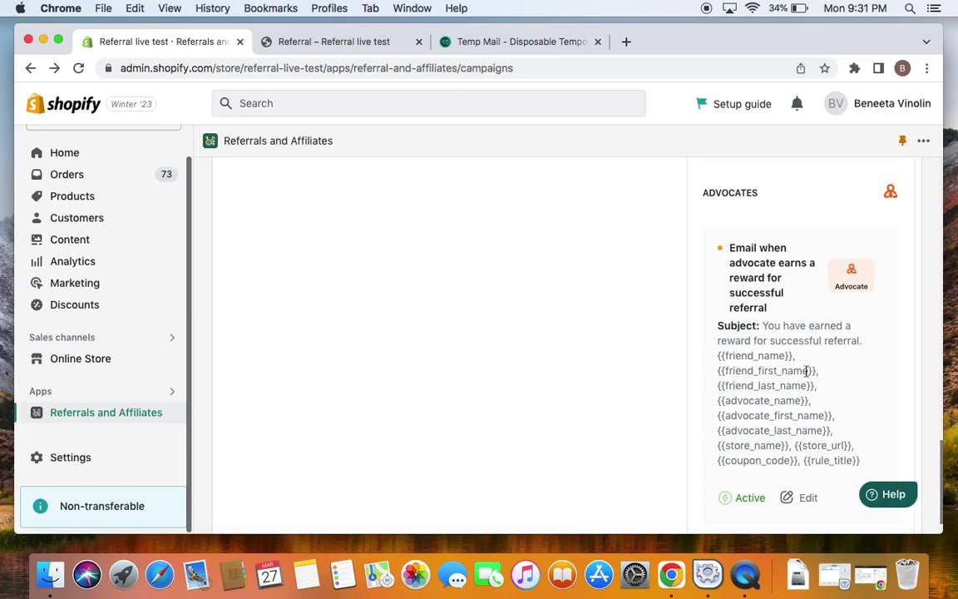
# Step: Review the message and short codes in the email template for an advocate's successful referral reward, and save the template
pyautogui.scroll(-1, 758, 441)
pyautogui.click(801, 460)
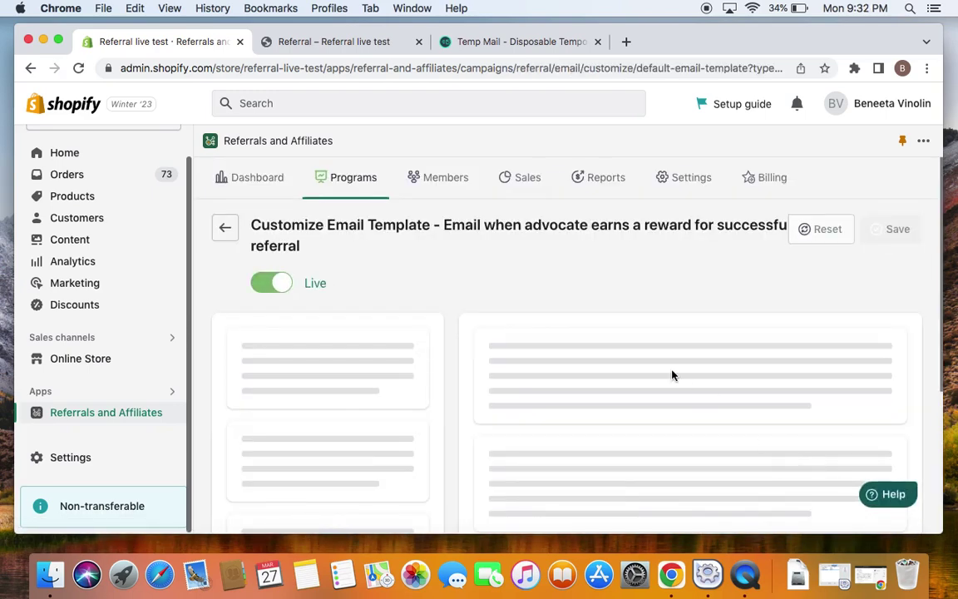
pyautogui.scroll(-5, 672, 376)
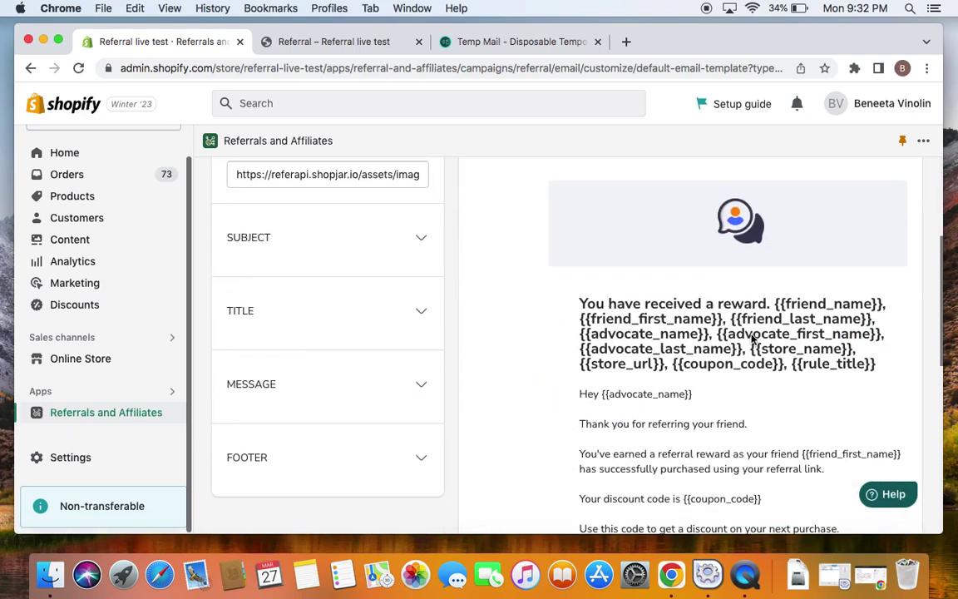
pyautogui.scroll(-3, 753, 312)
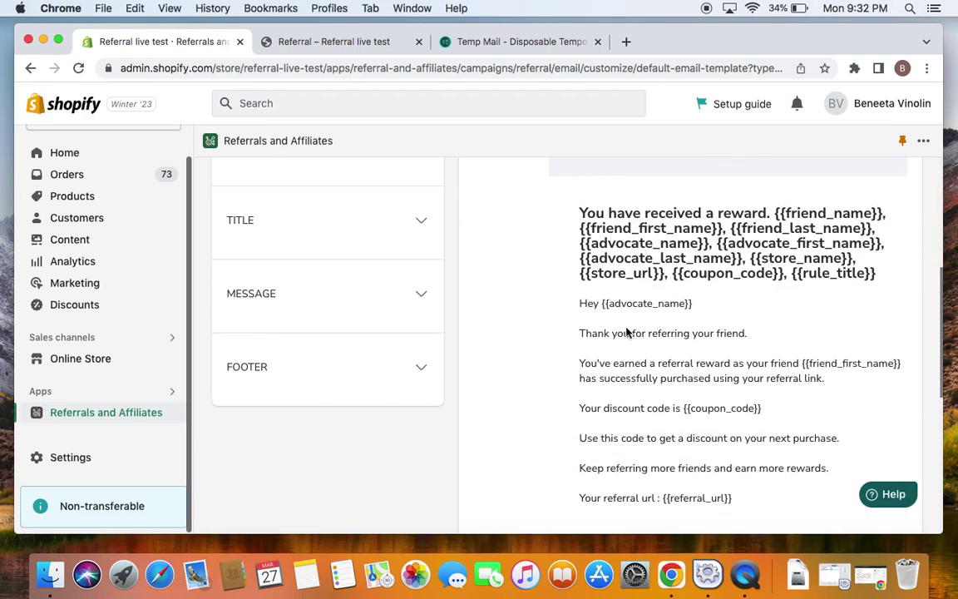
pyautogui.scroll(-2, 792, 344)
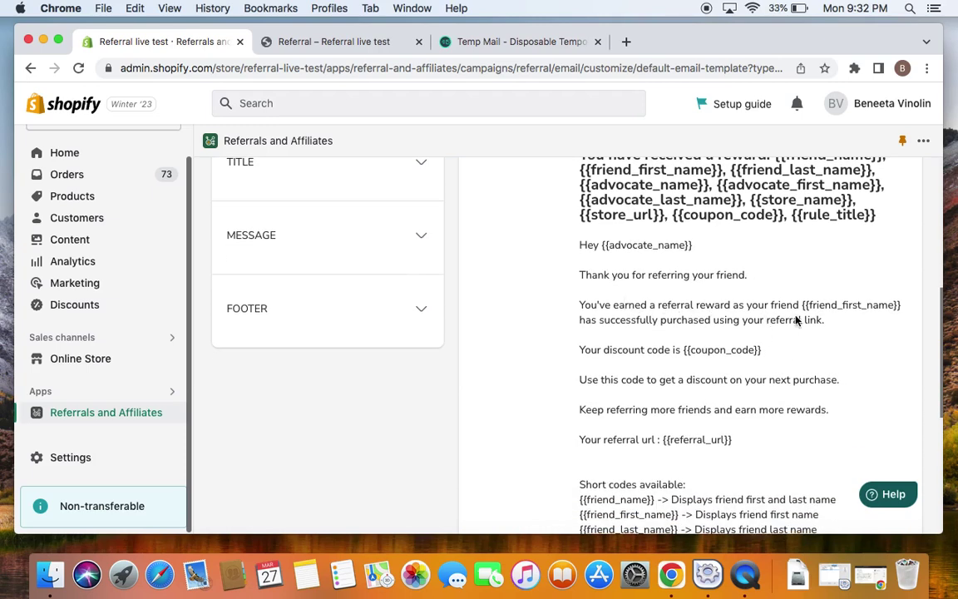
pyautogui.scroll(-1, 657, 314)
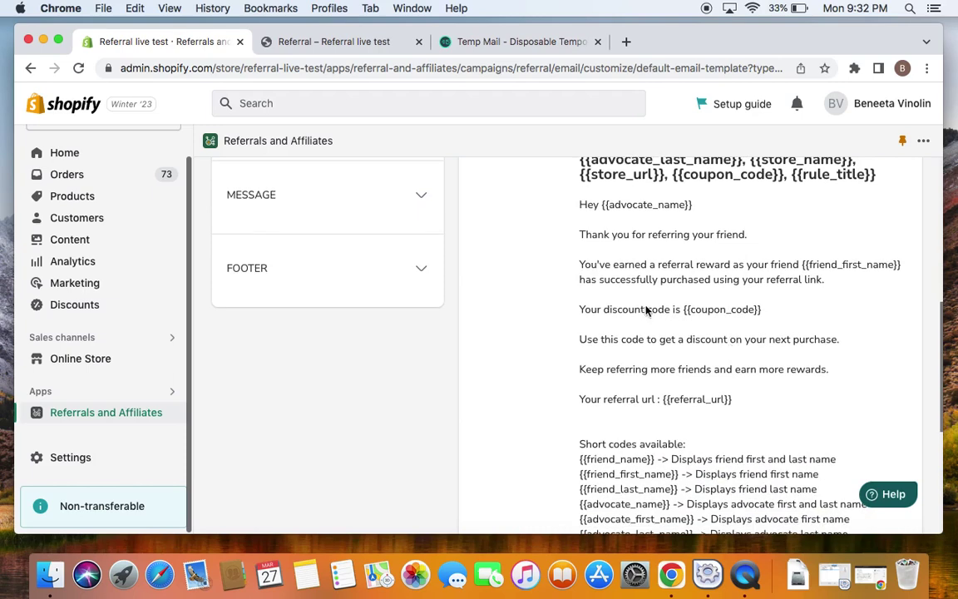
pyautogui.scroll(-2, 639, 361)
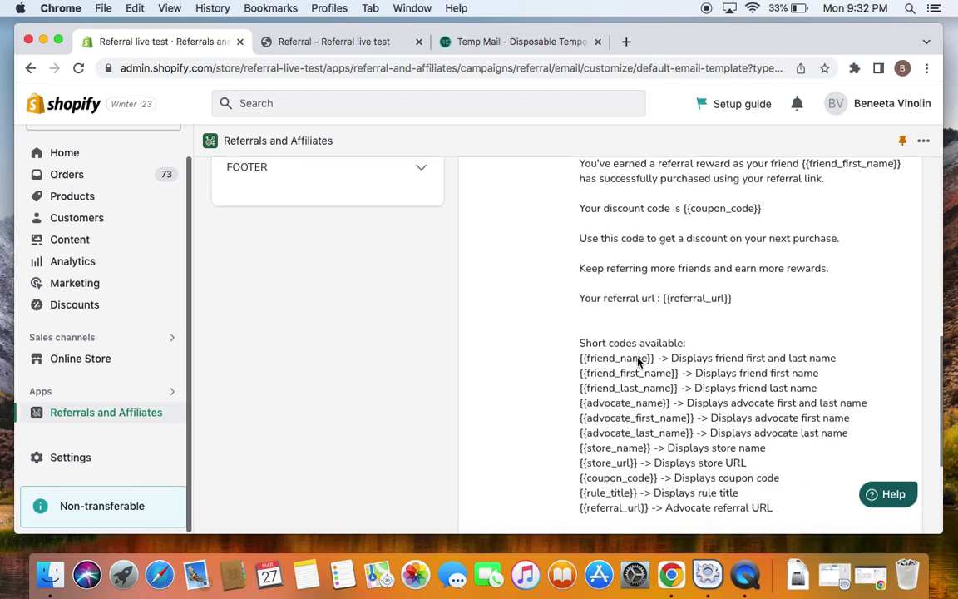
pyautogui.scroll(-4, 618, 359)
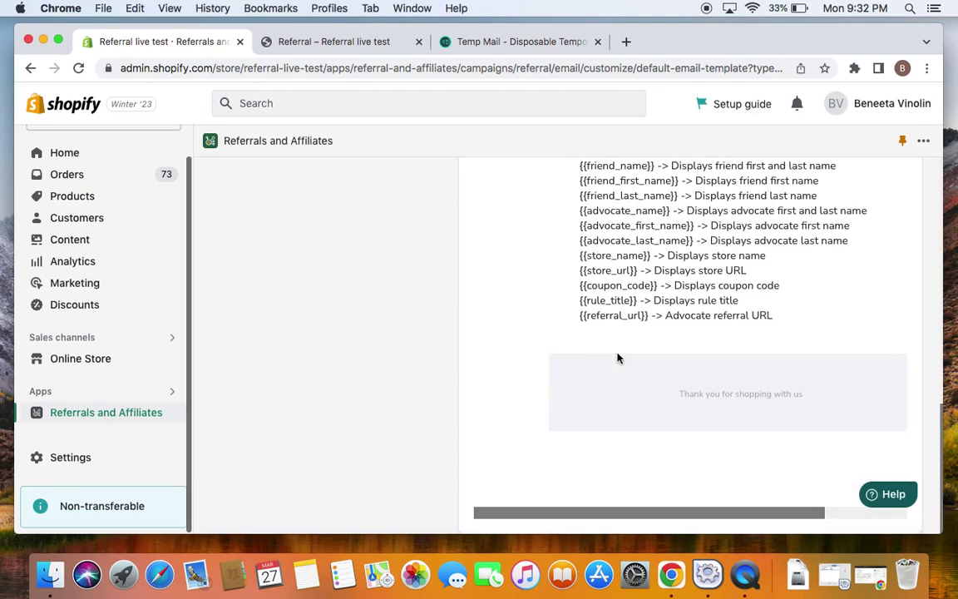
pyautogui.scroll(10, 618, 359)
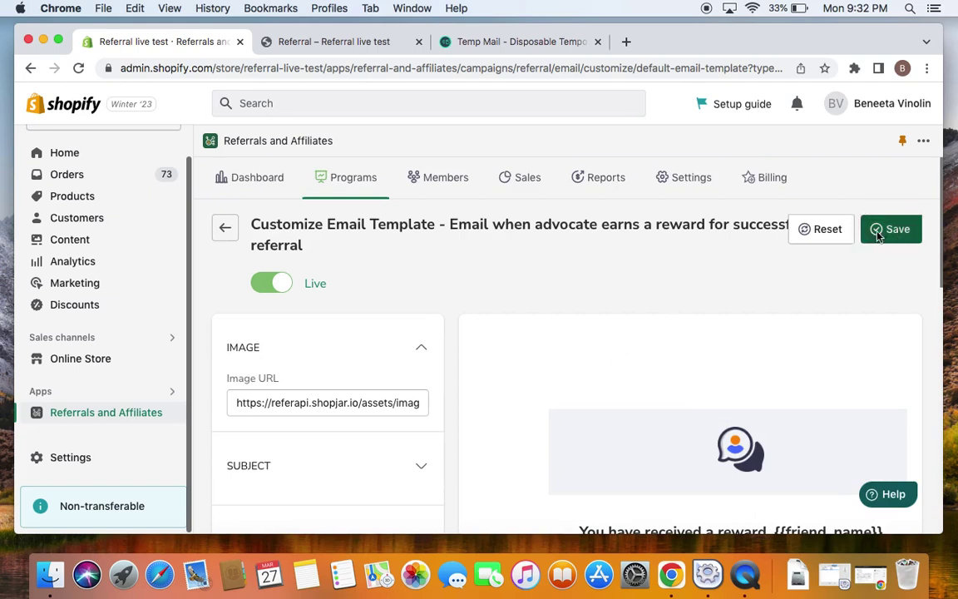
pyautogui.click(879, 236)
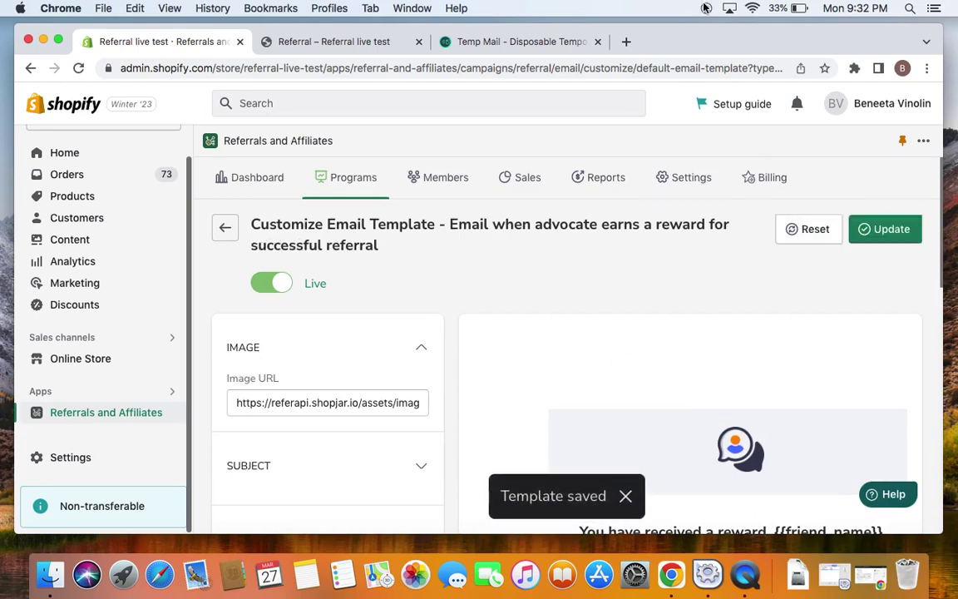
# Step: Return to the Programs page and review the store administrator and friend email notifications listed under Emails
pyautogui.click(226, 230)
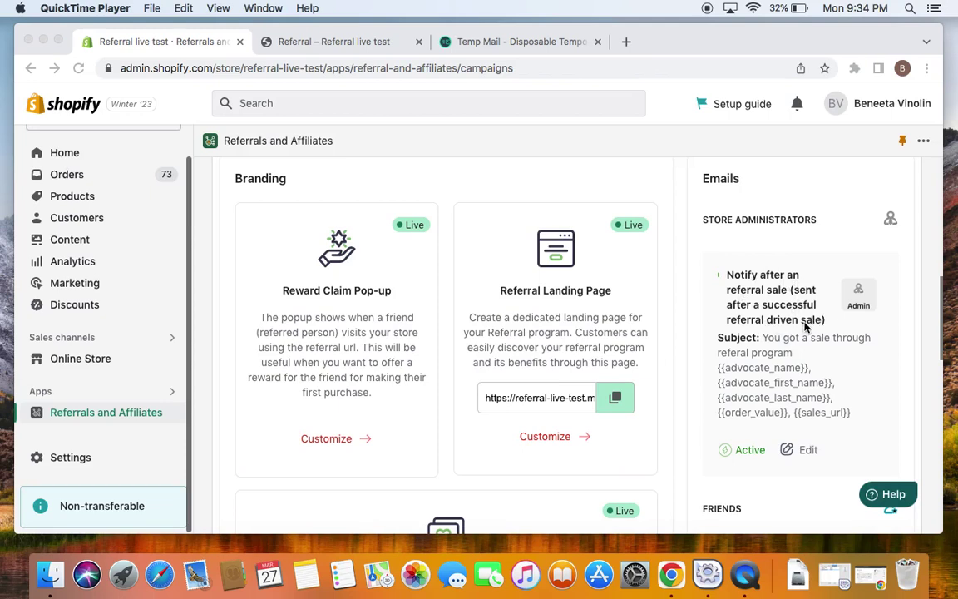
pyautogui.scroll(-1, 847, 341)
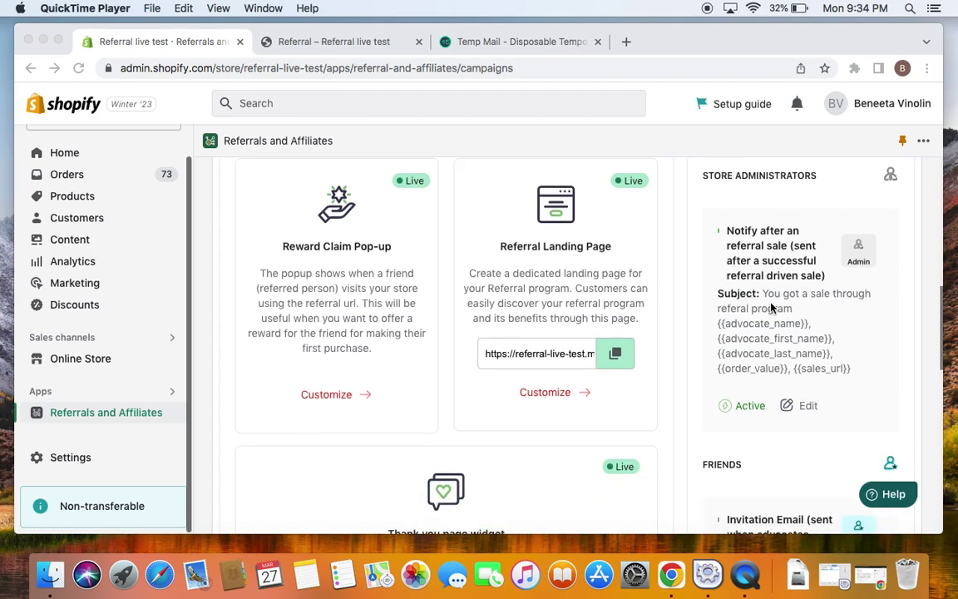
pyautogui.scroll(-3, 771, 307)
pyautogui.scroll(3, 772, 308)
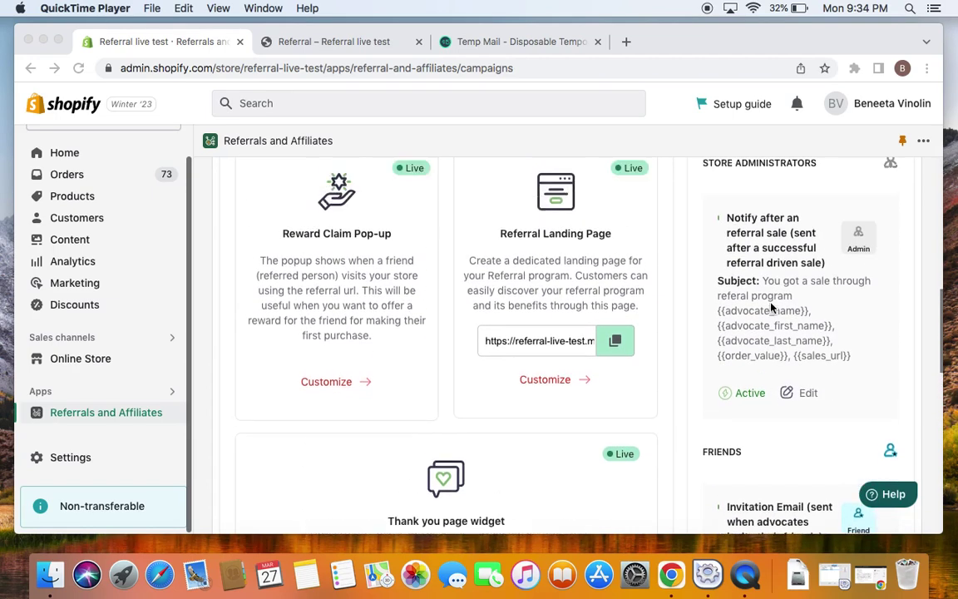
pyautogui.scroll(-5, 774, 391)
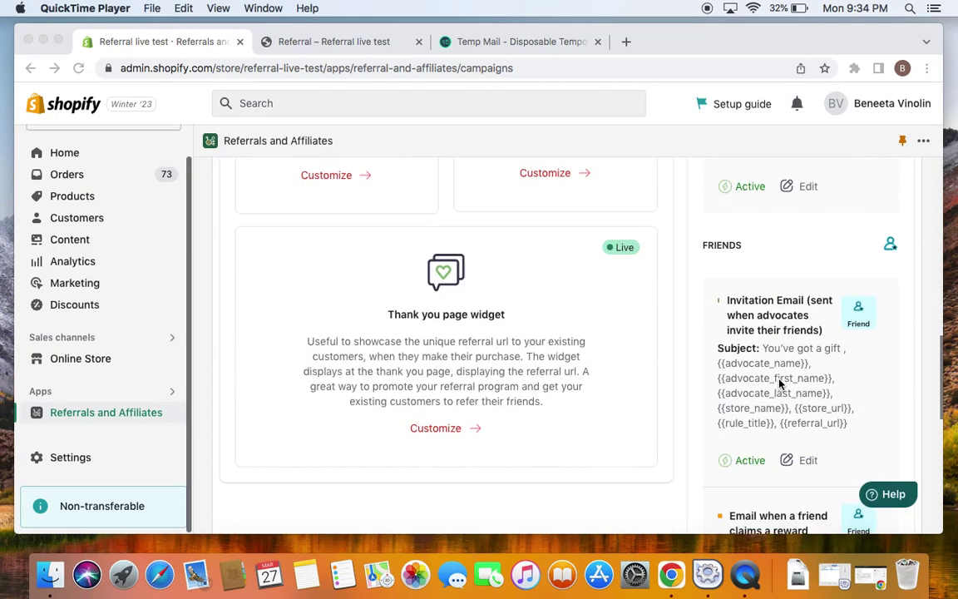
pyautogui.scroll(-3, 780, 384)
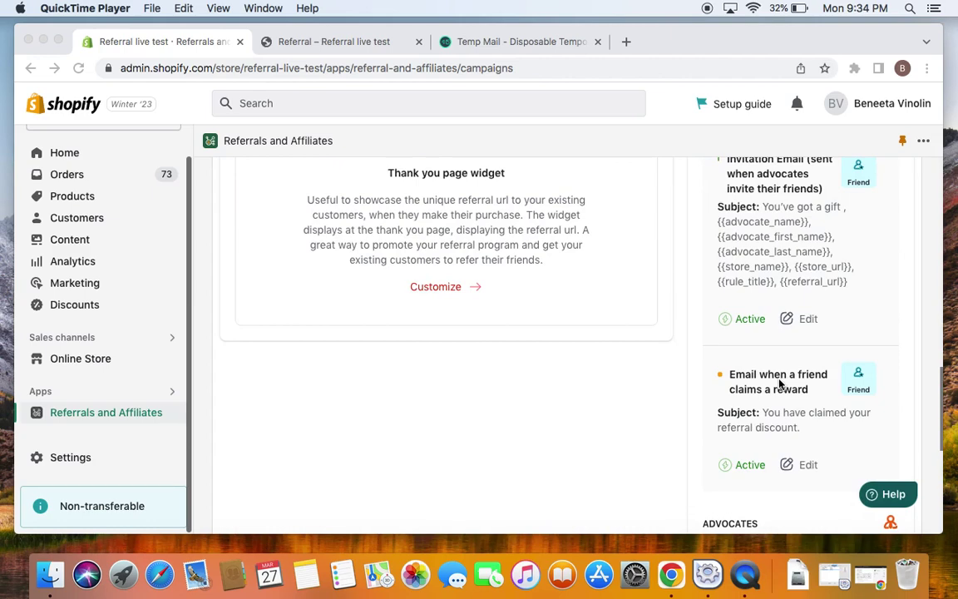
pyautogui.scroll(10, 543, 396)
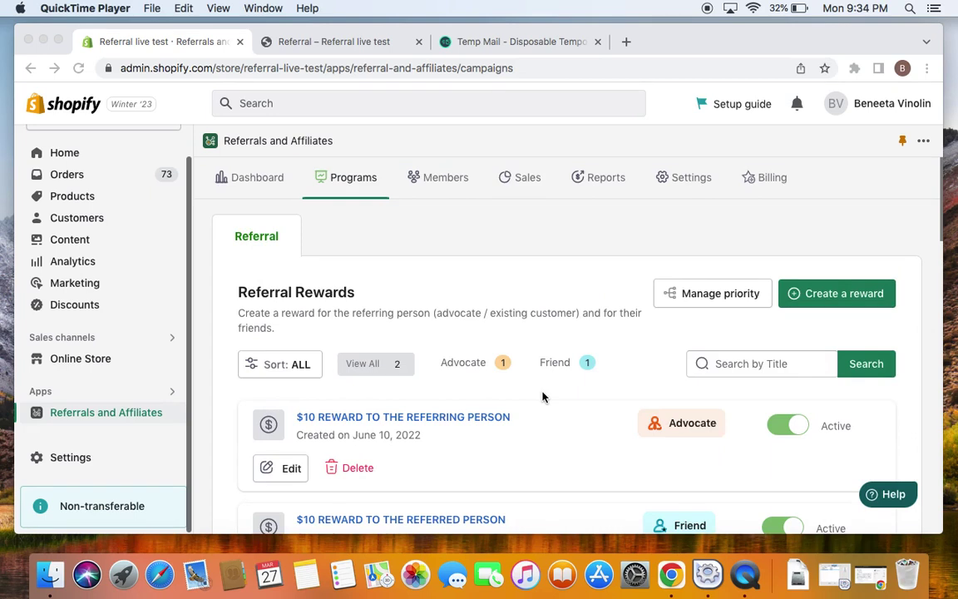
# Step: Open the Sales page and examine the newest referral sale's advocate, order, discount code and reward program details
pyautogui.click(516, 186)
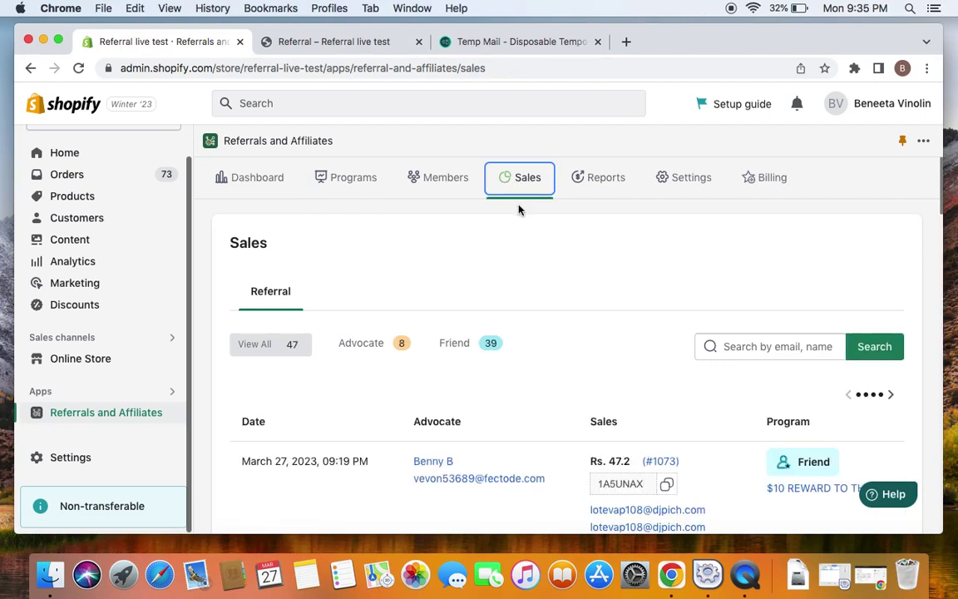
pyautogui.scroll(-3, 530, 332)
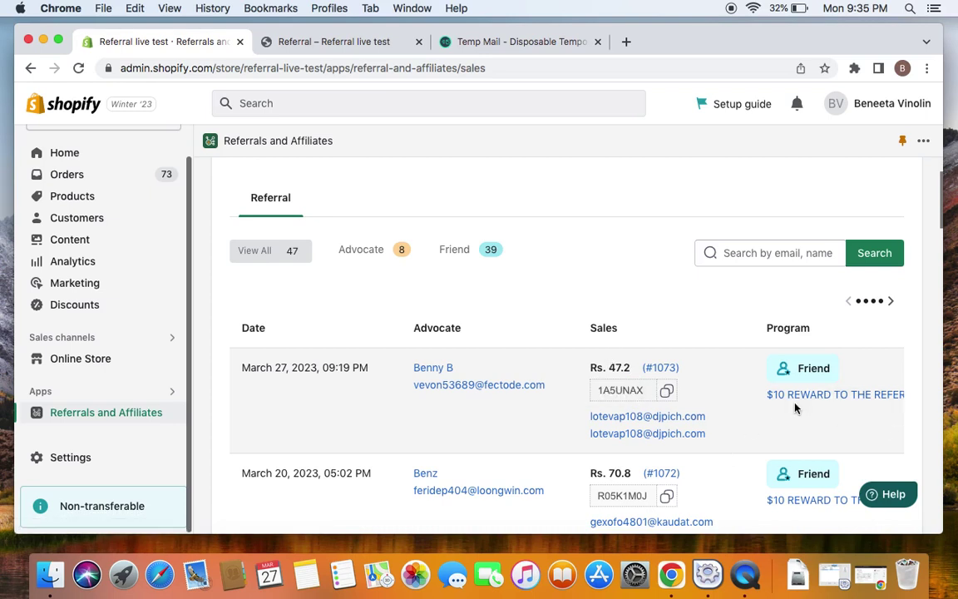
pyautogui.hscroll(2, 796, 407)
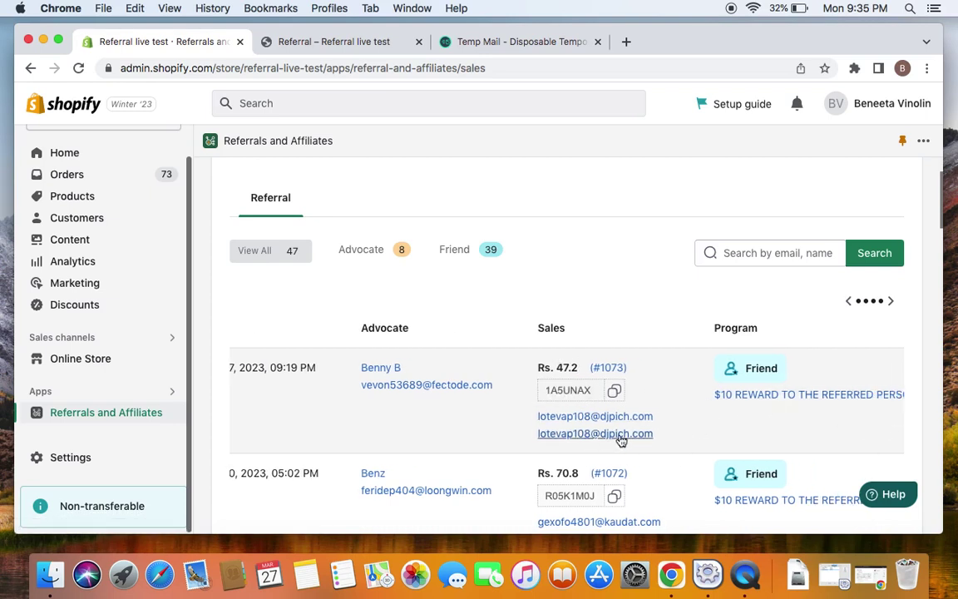
pyautogui.hscroll(2, 616, 442)
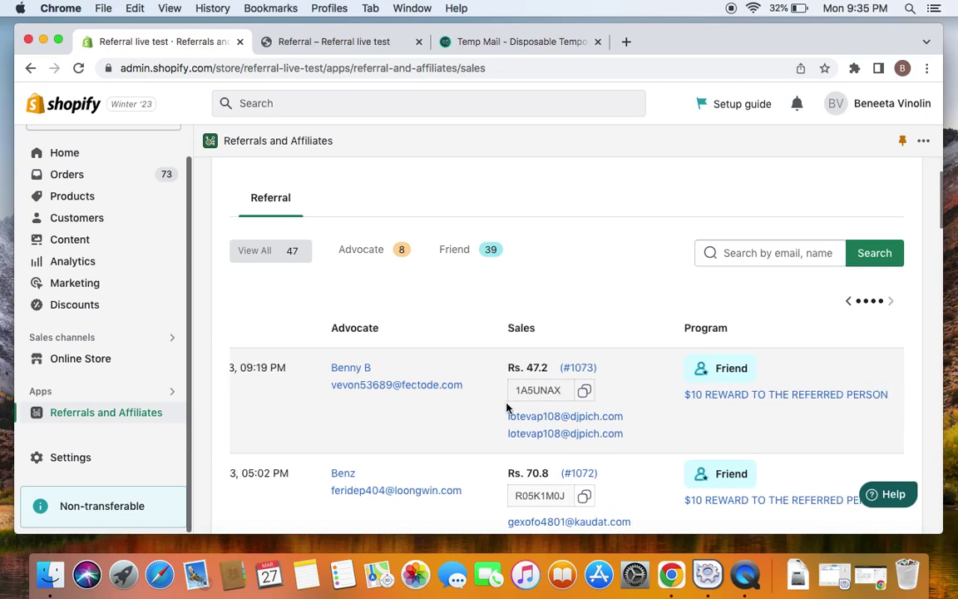
pyautogui.scroll(3, 506, 405)
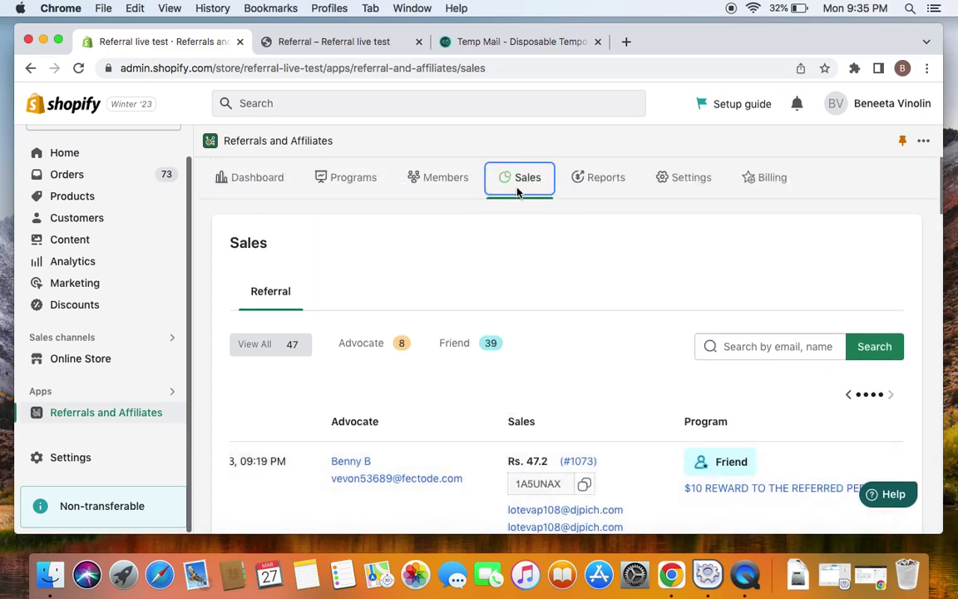
# Step: Open the Reports page and review the advocate referral rewards list
pyautogui.click(580, 188)
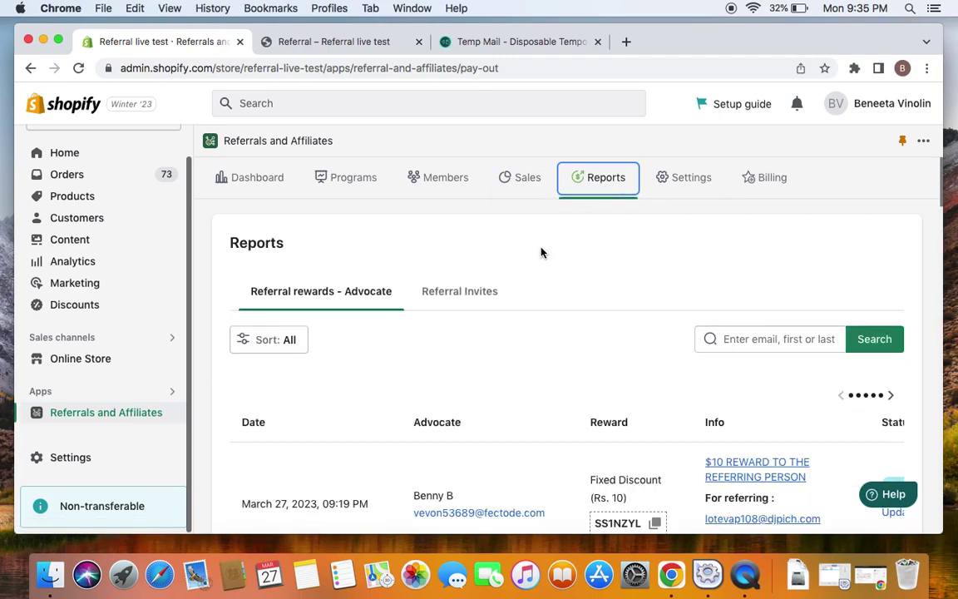
pyautogui.scroll(-2, 522, 403)
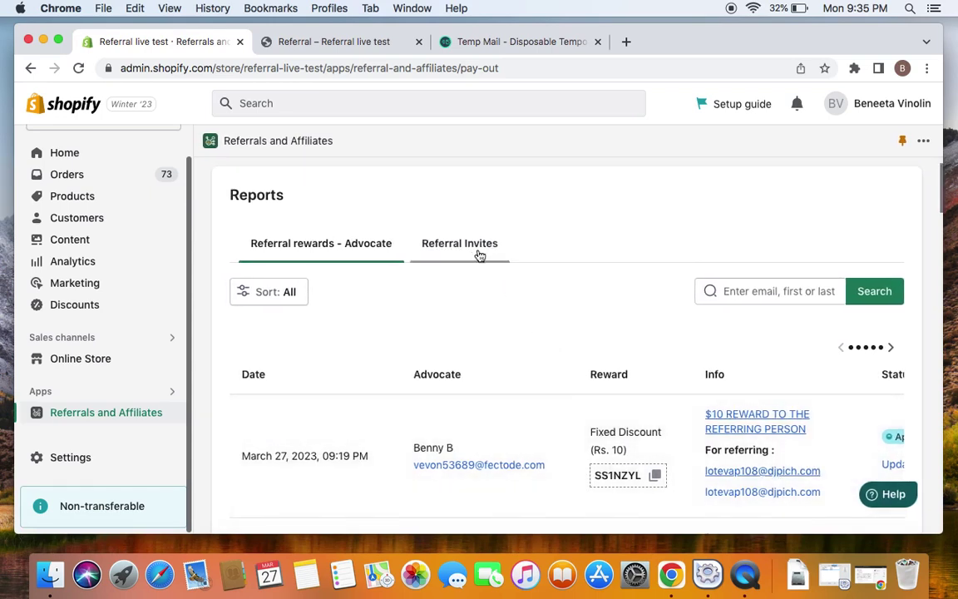
pyautogui.scroll(2, 594, 374)
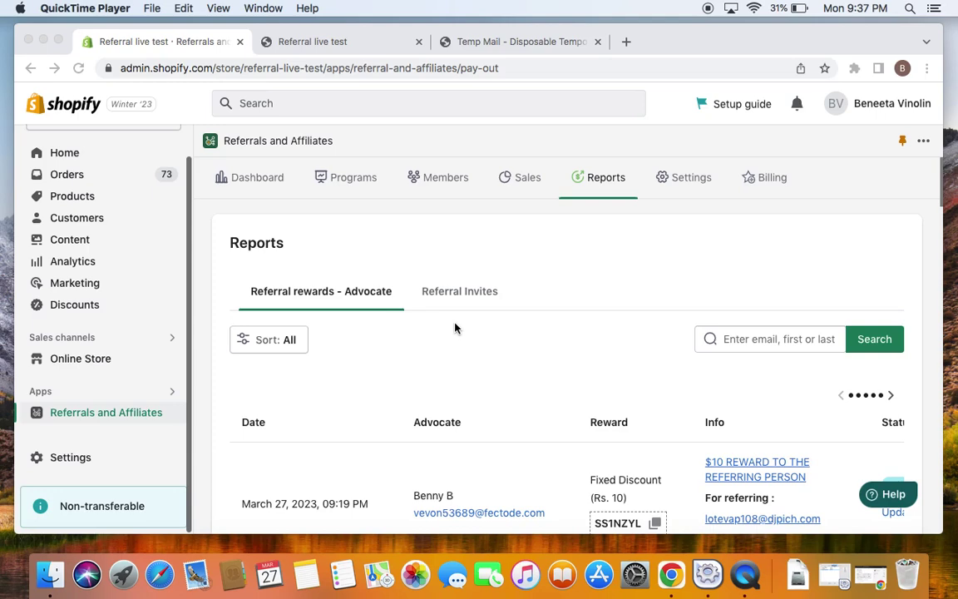
# Step: Switch to the storefront's Advocate Dashboard and review its referral link, total sales, total rewards and reward history
pyautogui.click(322, 52)
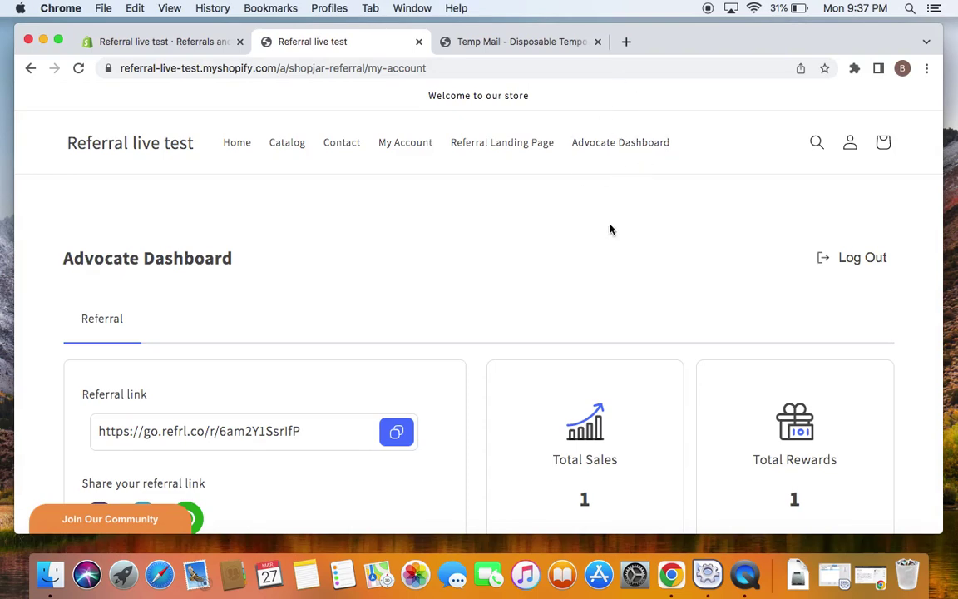
pyautogui.scroll(-1, 355, 290)
pyautogui.scroll(-2, 356, 290)
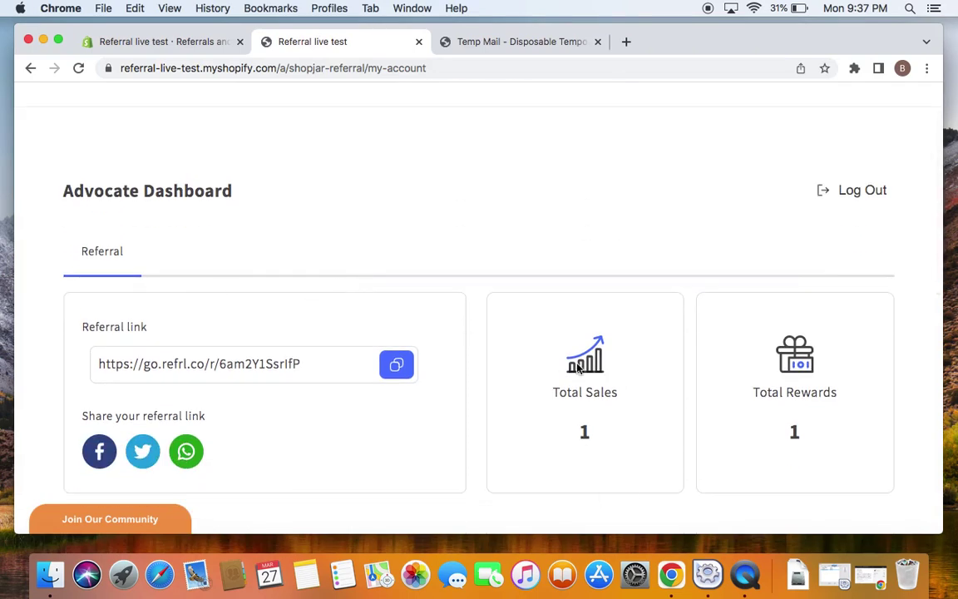
pyautogui.scroll(-5, 577, 399)
pyautogui.scroll(-7, 708, 380)
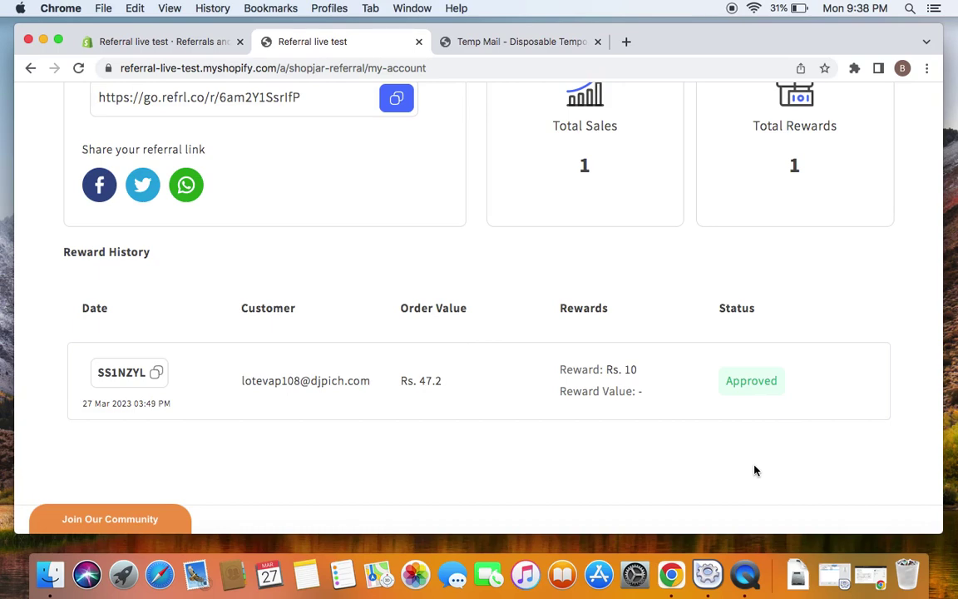
pyautogui.scroll(5, 639, 372)
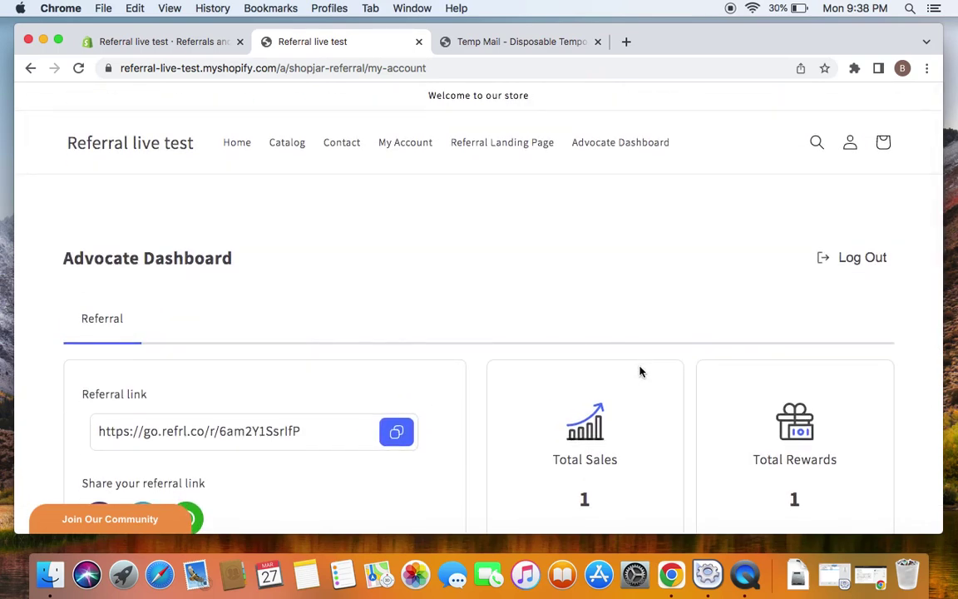